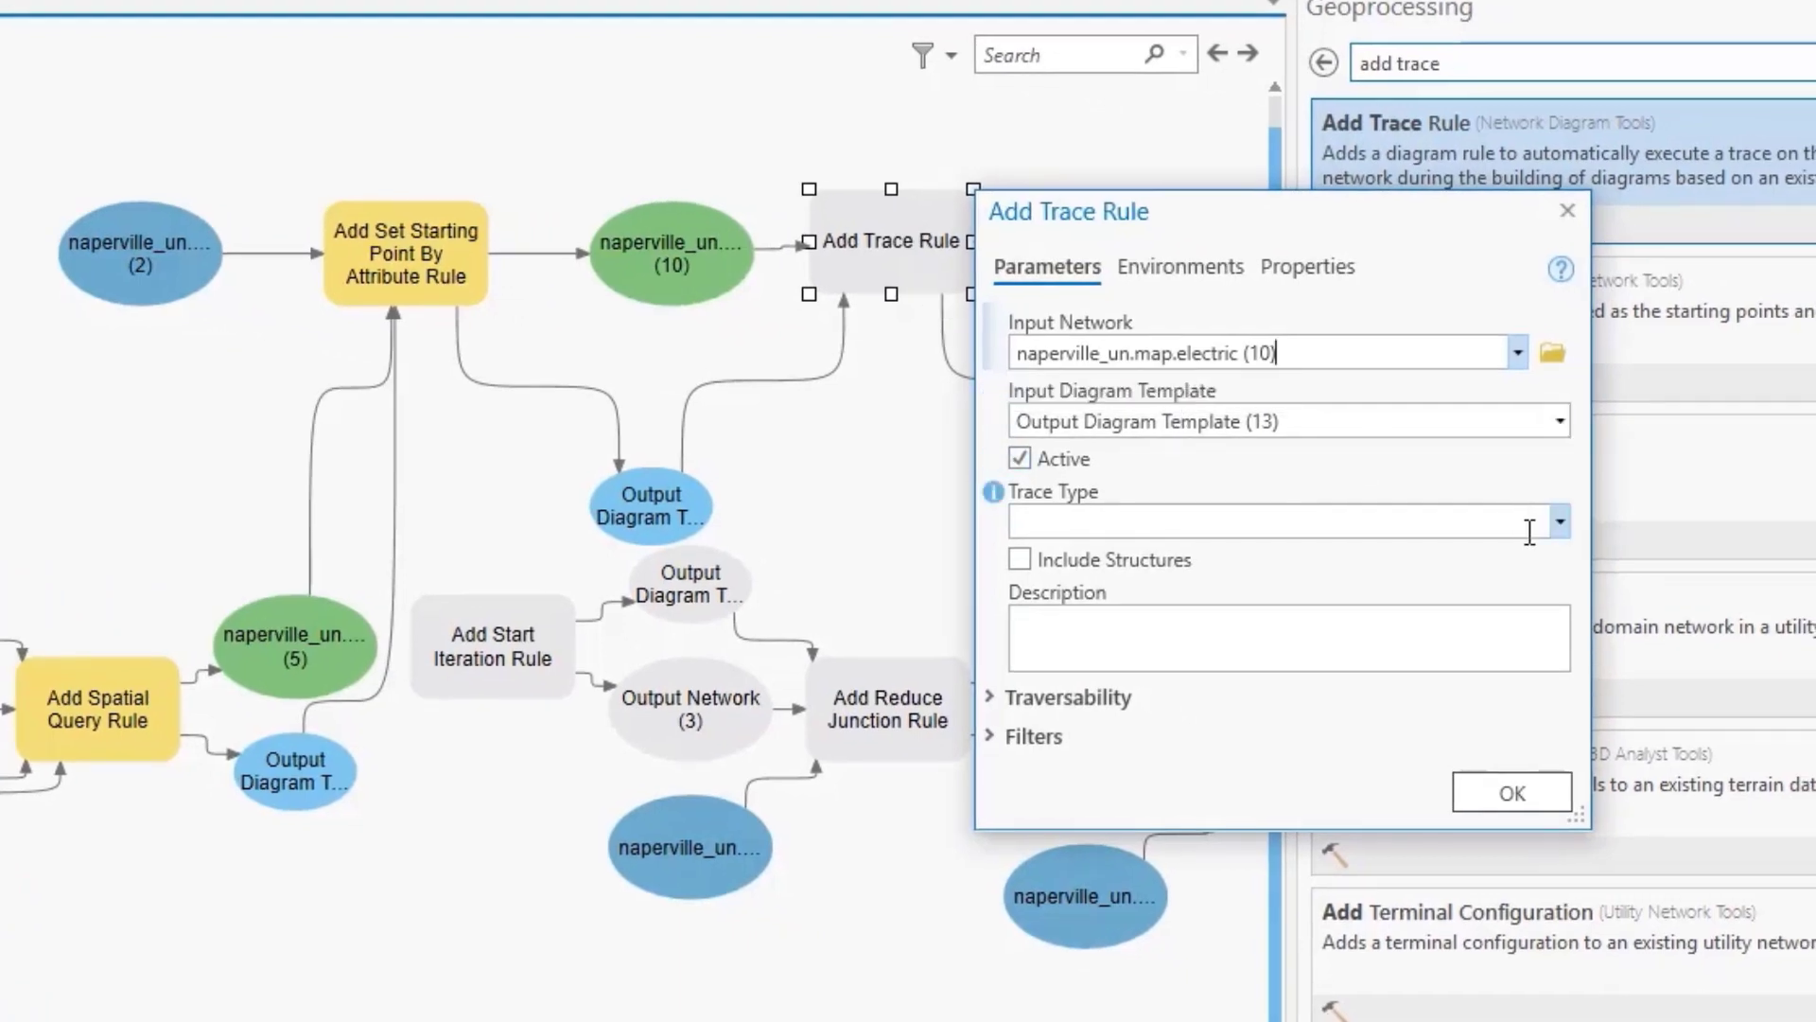
Step: Set the trace type of the Add Trace Rule to CONNECTED
click(1560, 523)
click(1510, 564)
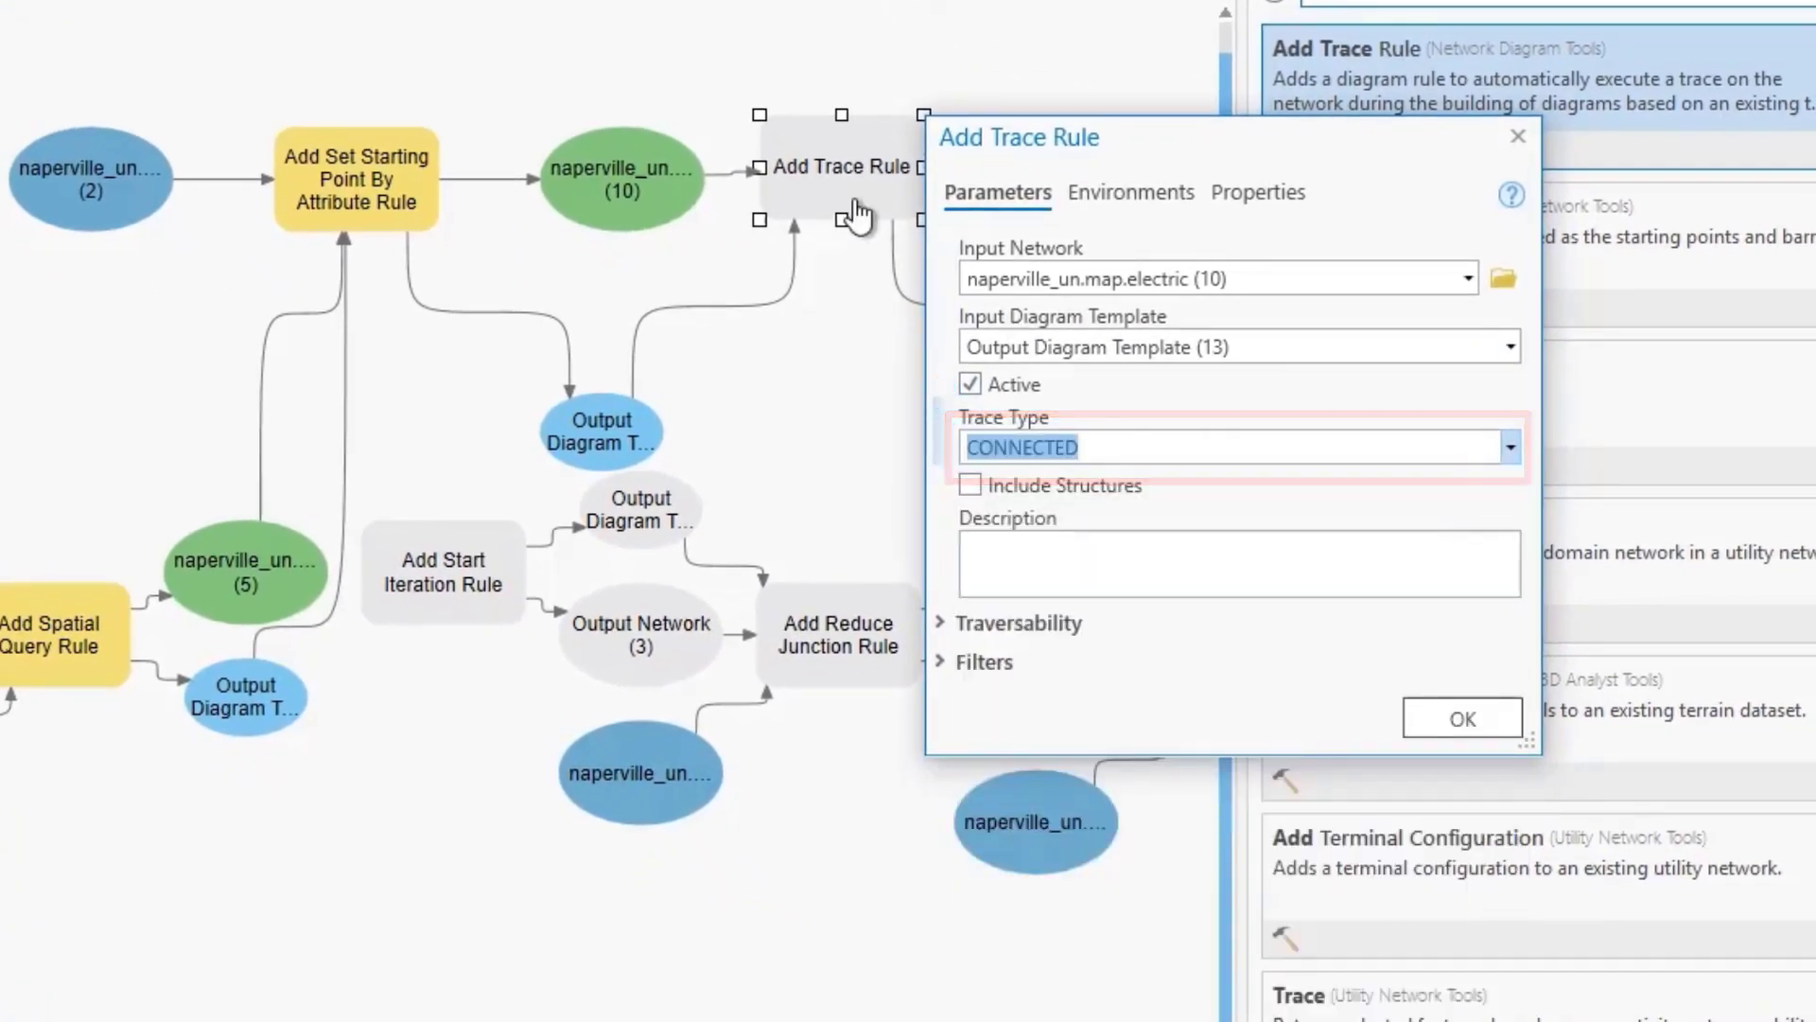
drag(1012, 118, 1012, 0)
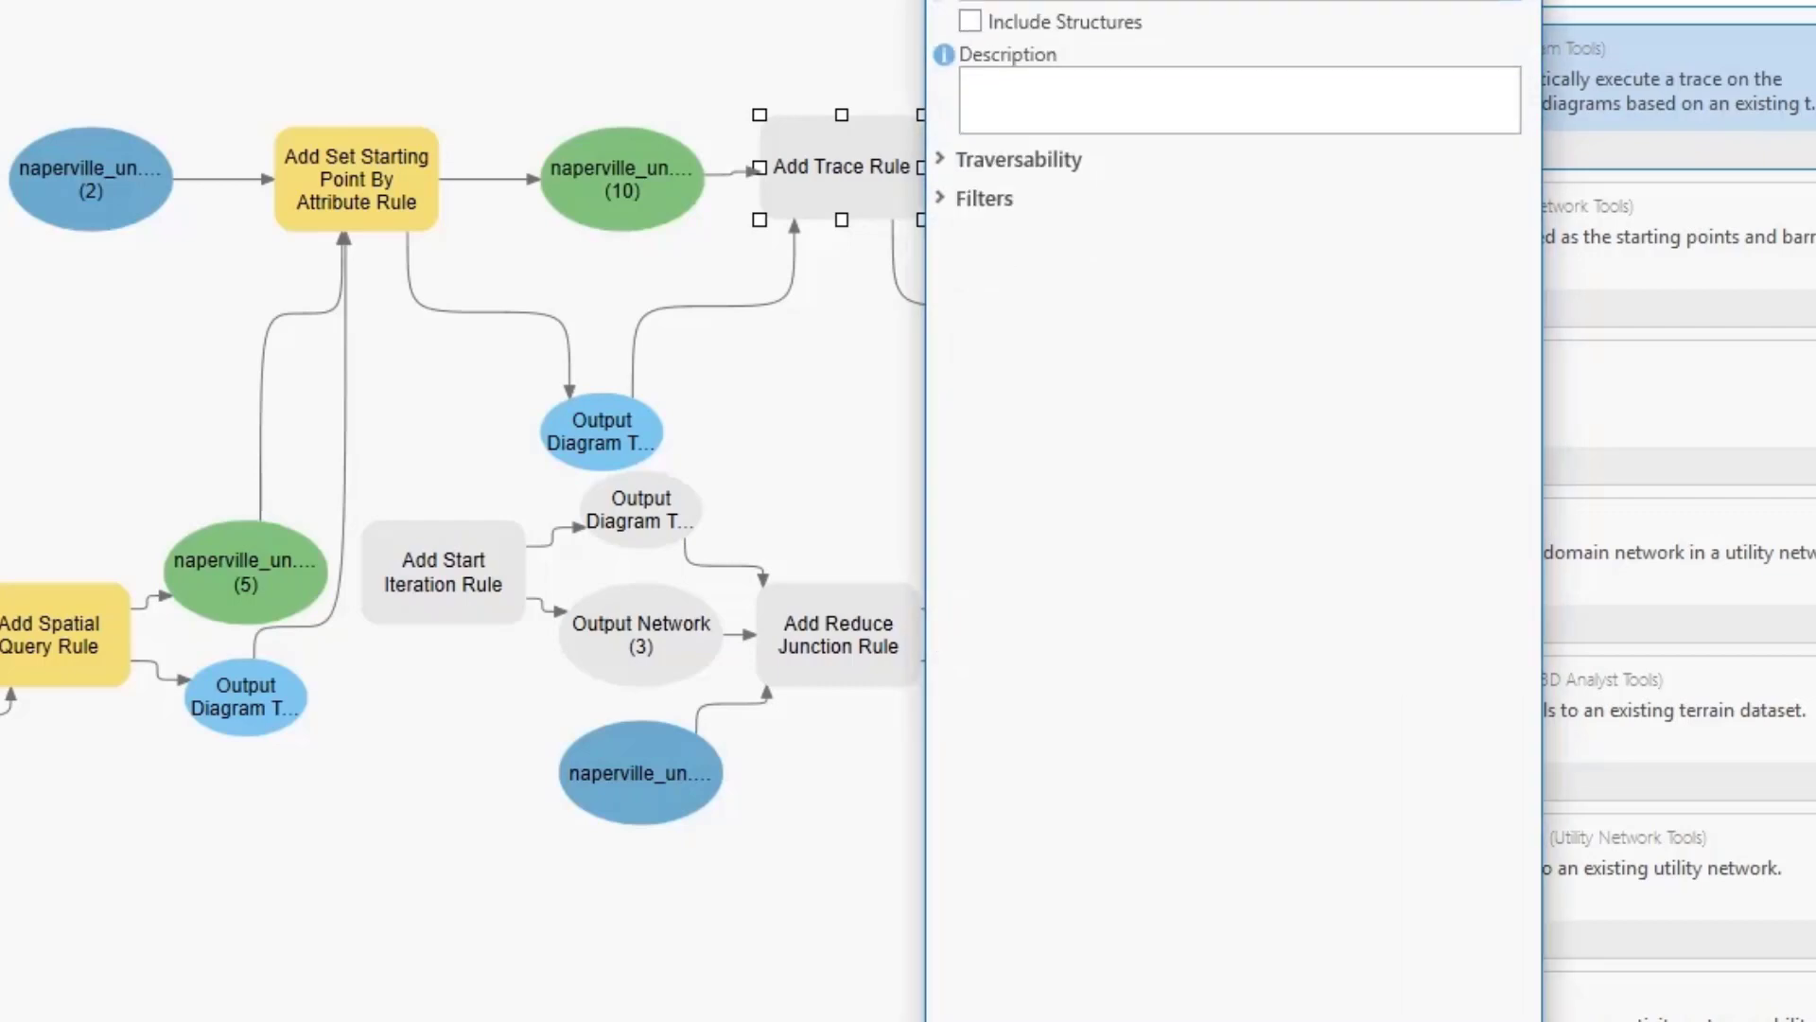
Step: Add a traversability condition barrier for Line Asset Group equal to the specific value 5, combined using Or
click(944, 161)
click(1507, 272)
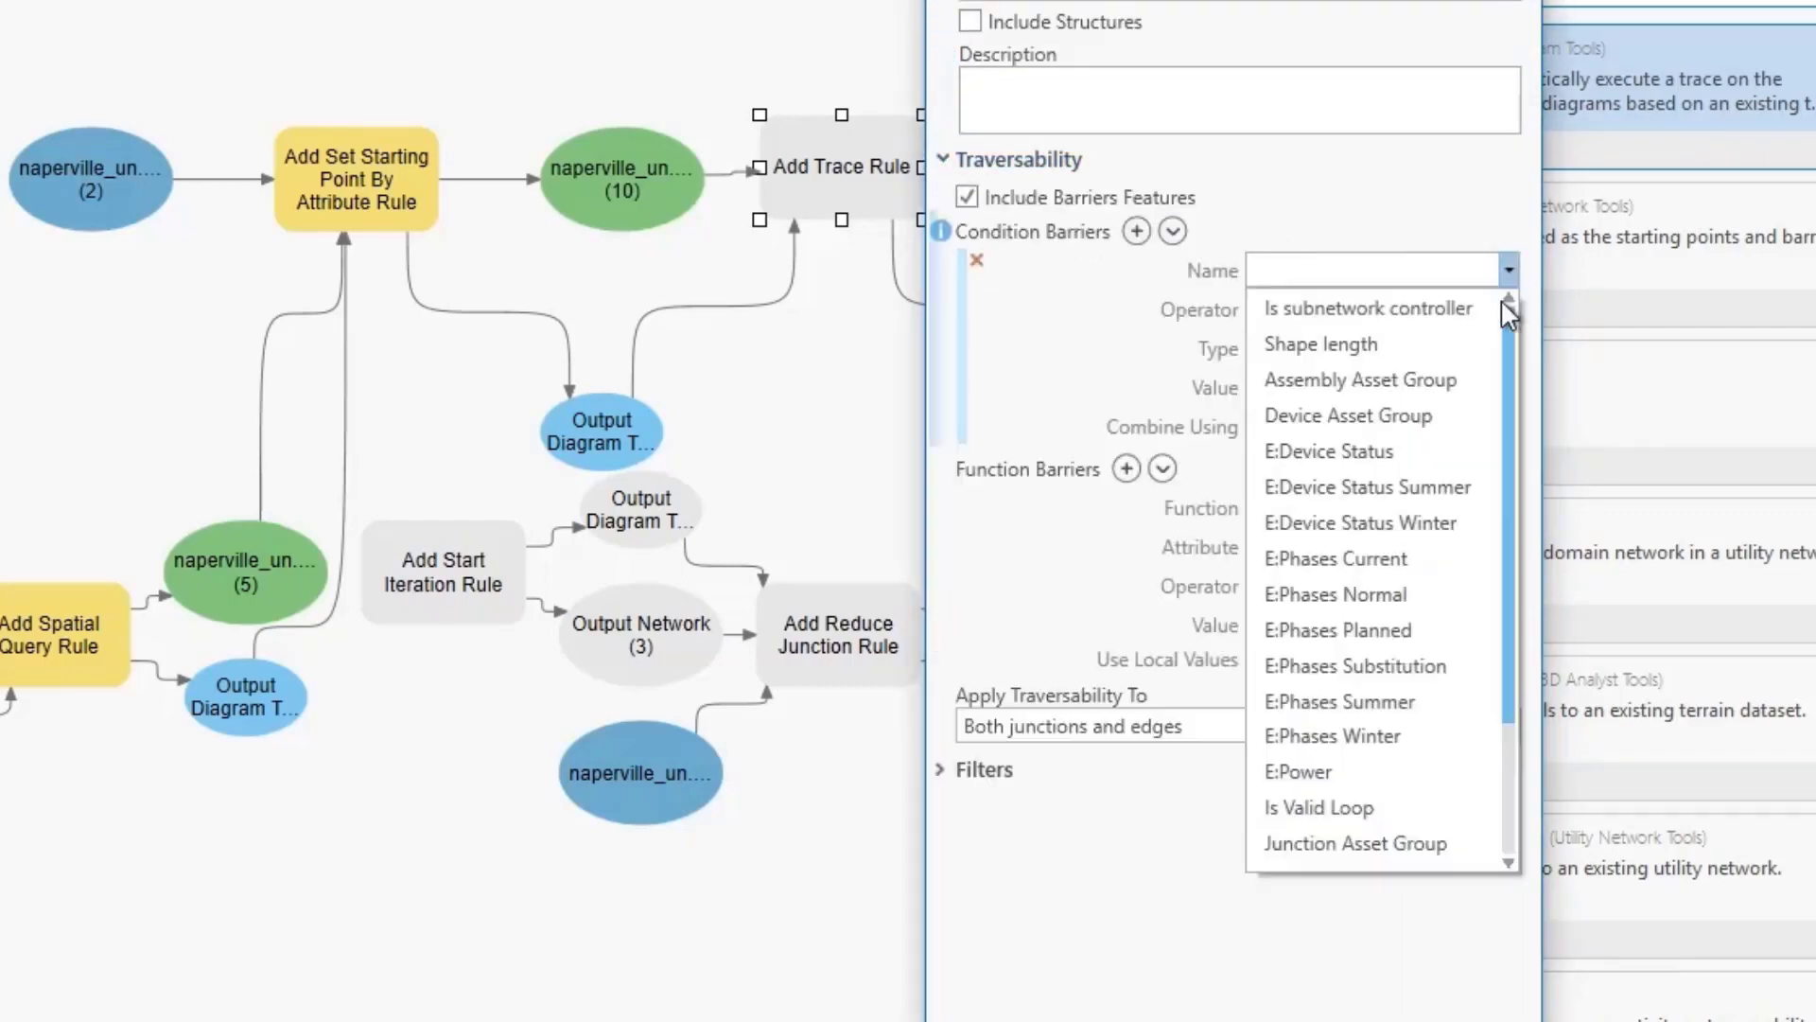
scroll(1561, 478, down, 4)
click(1570, 706)
click(1467, 389)
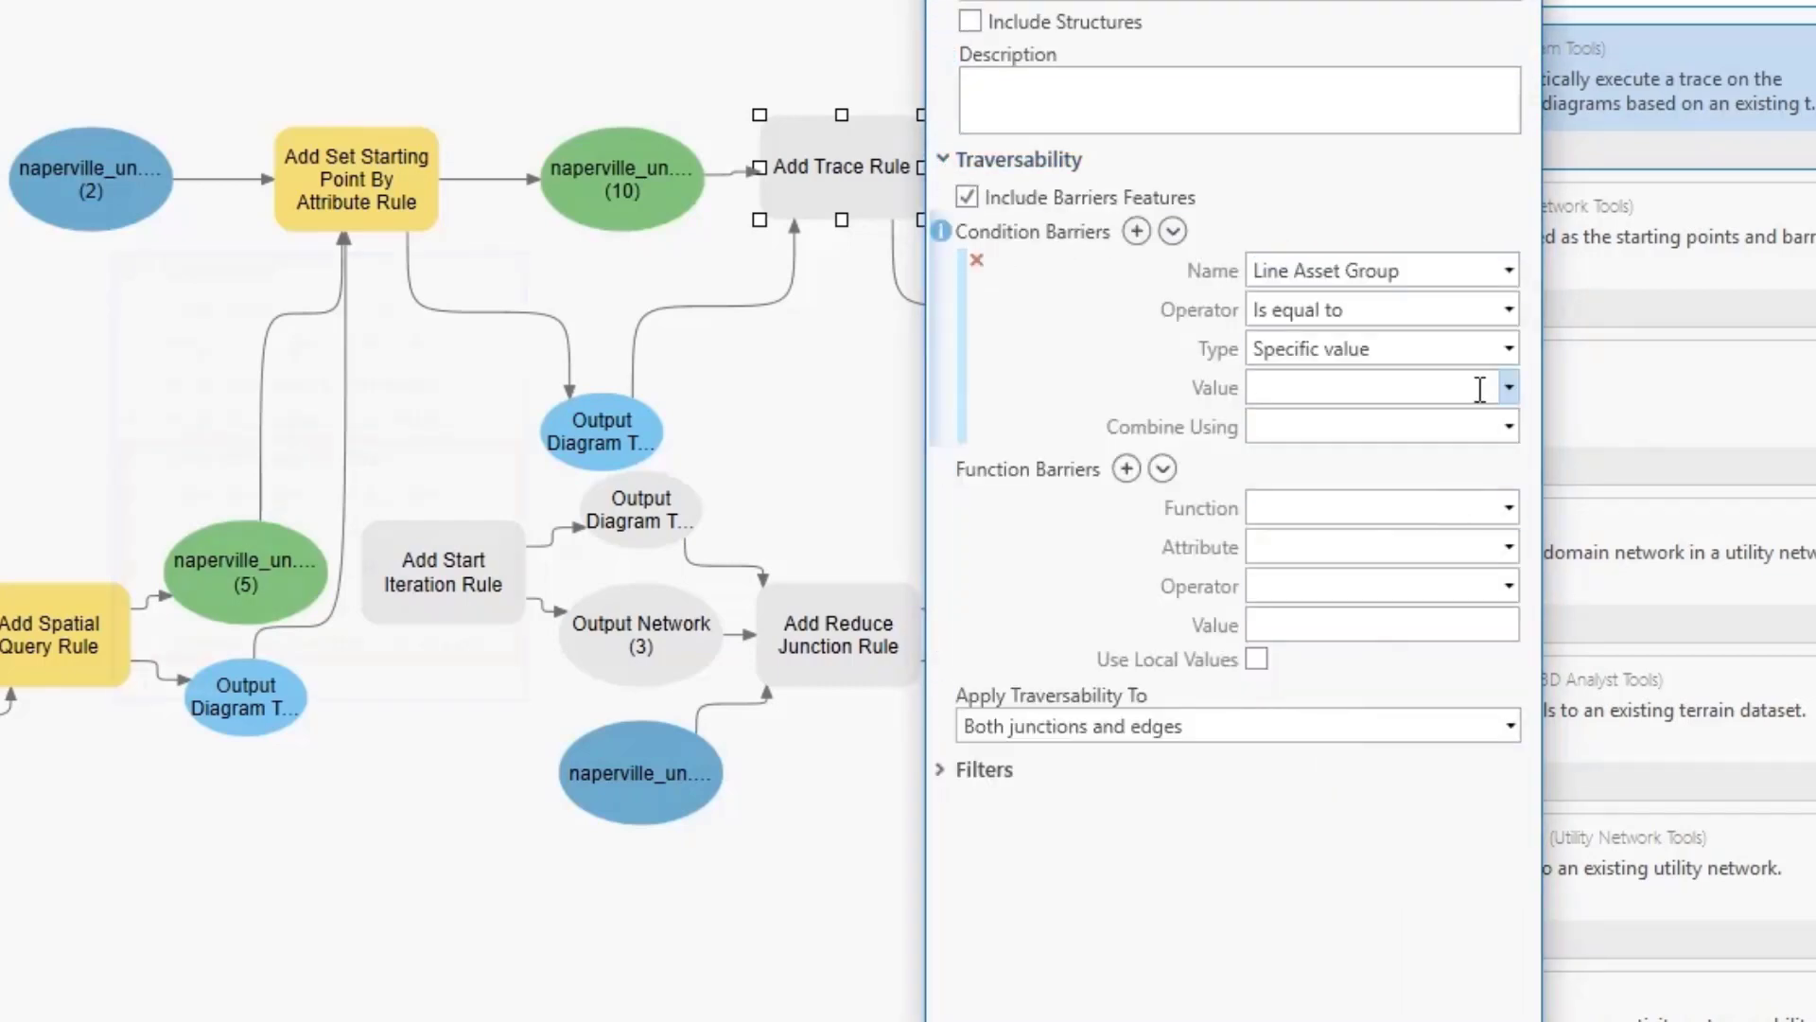
text(5)
click(1508, 425)
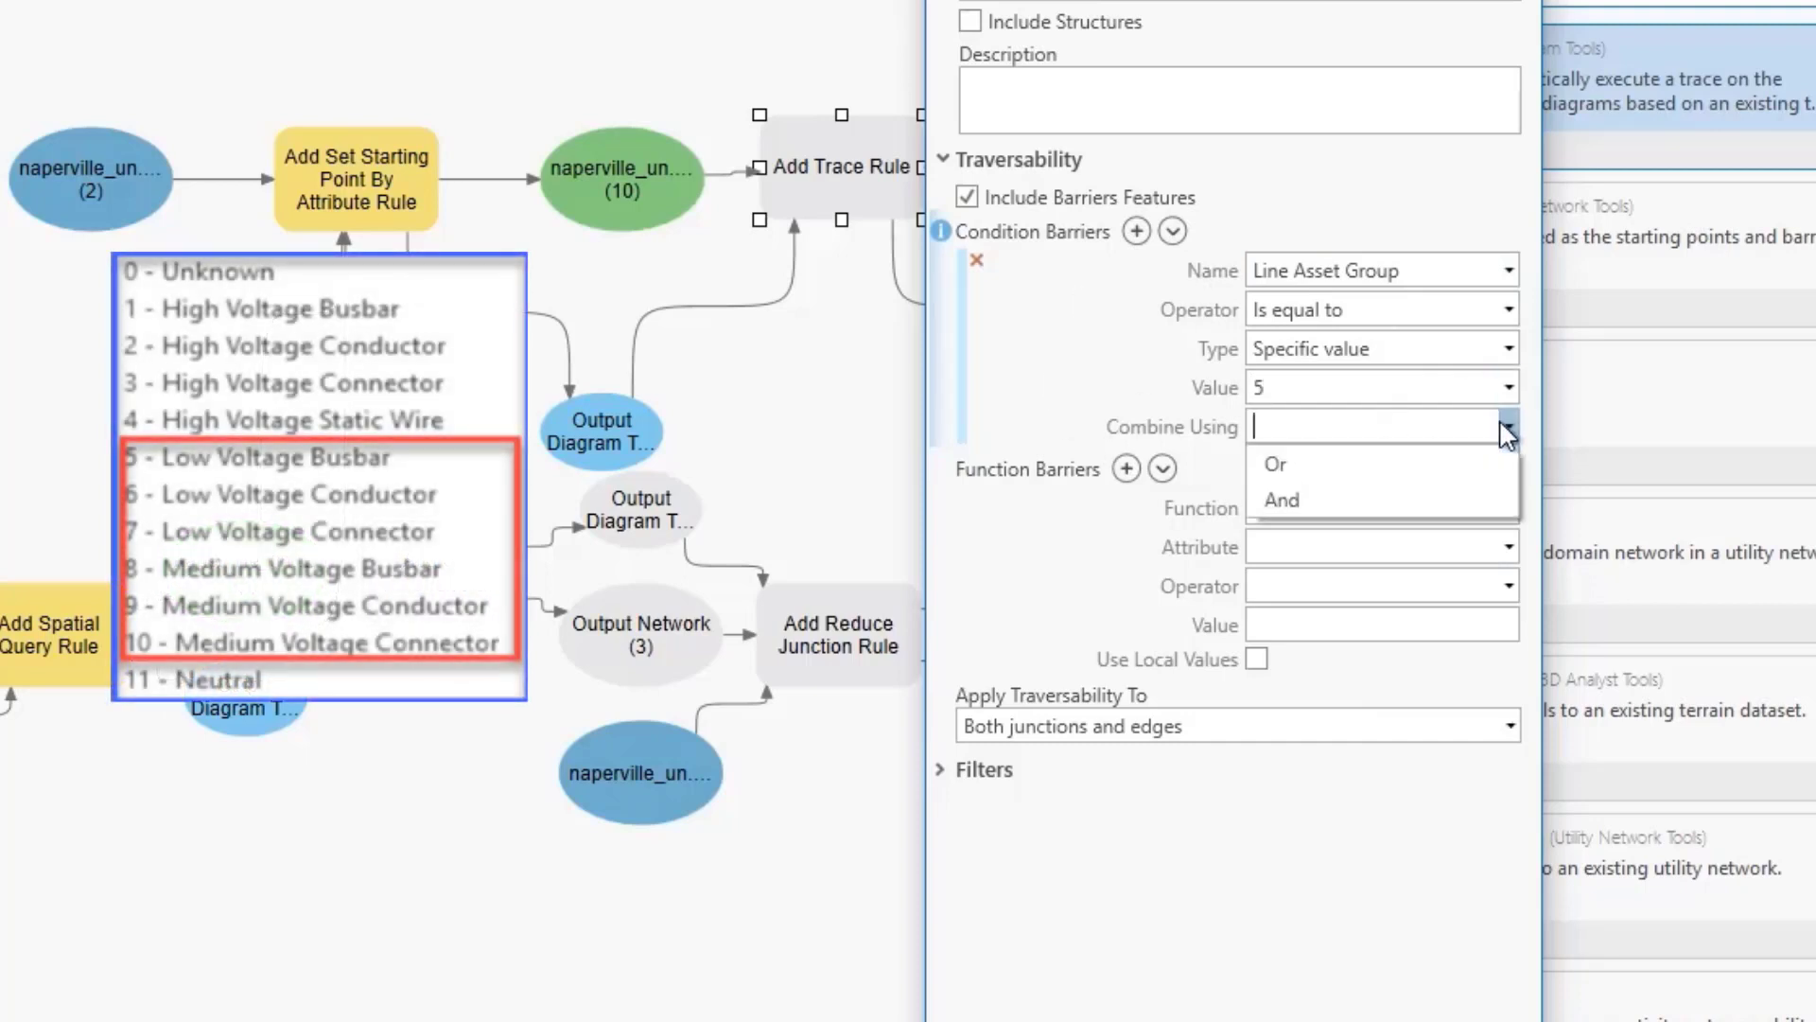
click(1275, 463)
Step: Add a second condition barrier for Line Asset Group equal to the specific value 6
click(1508, 470)
scroll(1485, 521, down, 4)
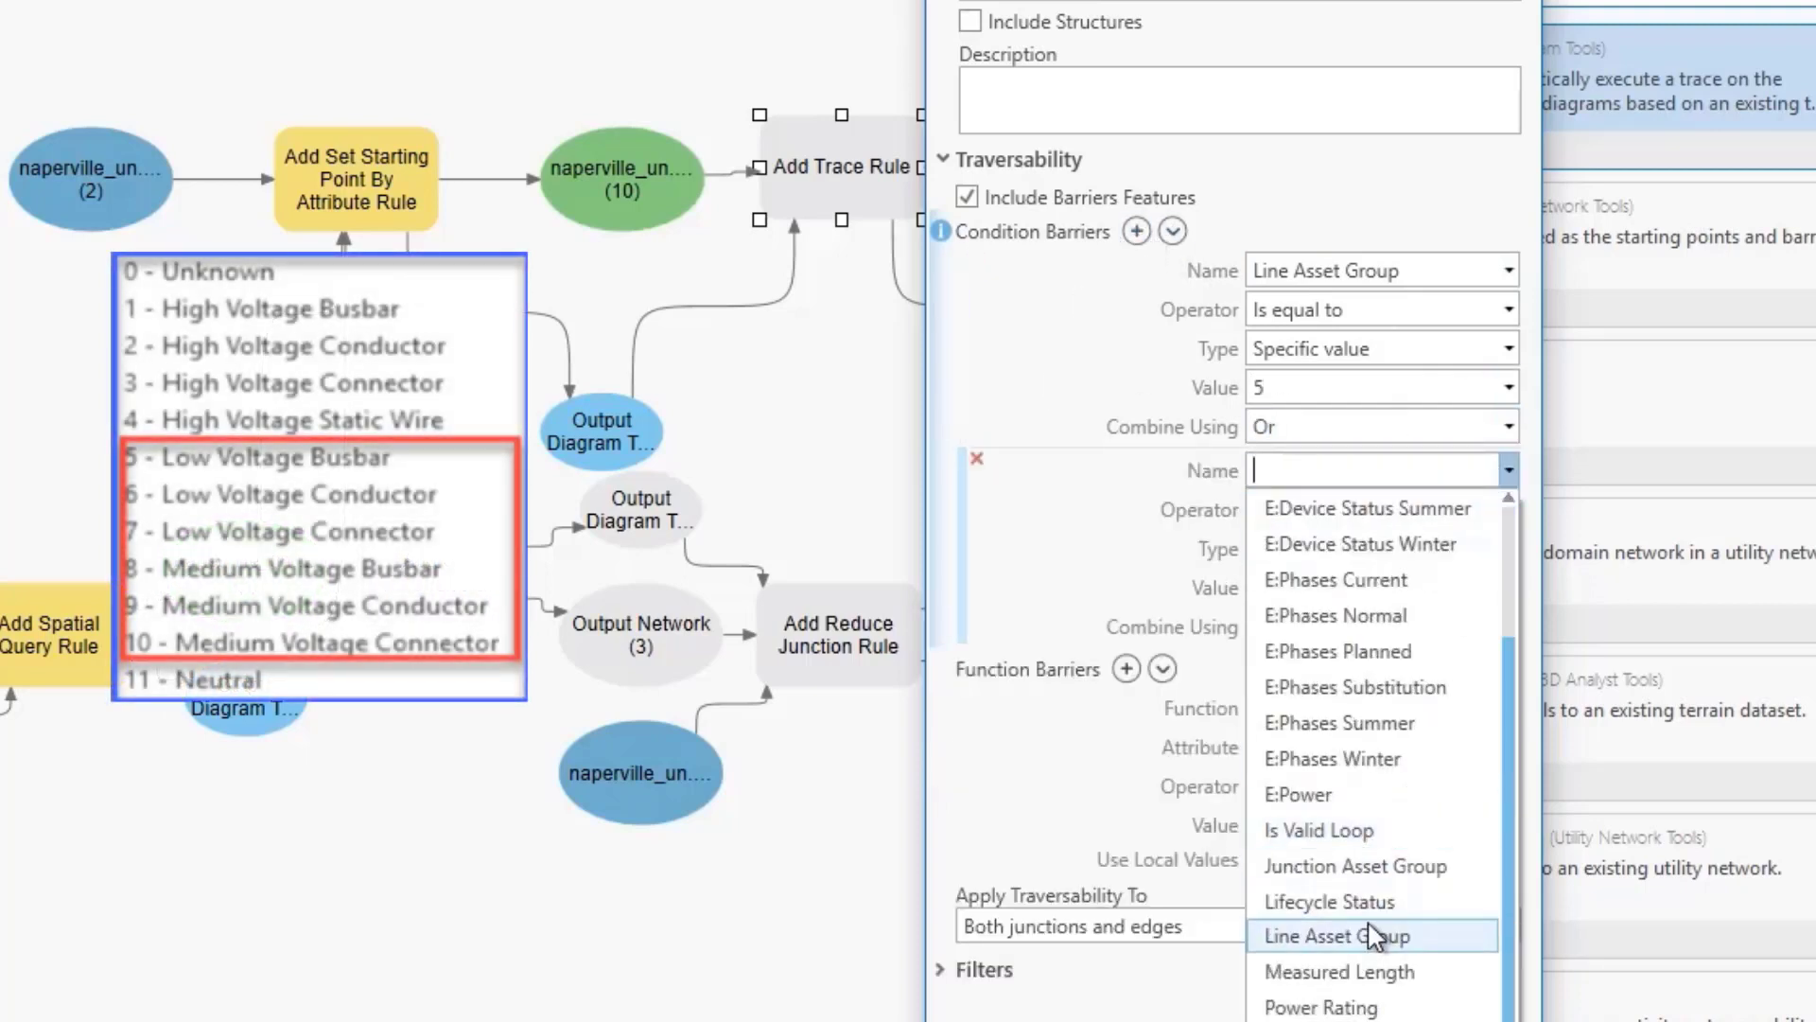
click(1381, 932)
click(1484, 584)
text(6)
Step: Add Or-combined condition barriers for Line Asset Group values 7, 8, 9 and 10, and accept the trace rule parameters
click(1509, 669)
click(1343, 719)
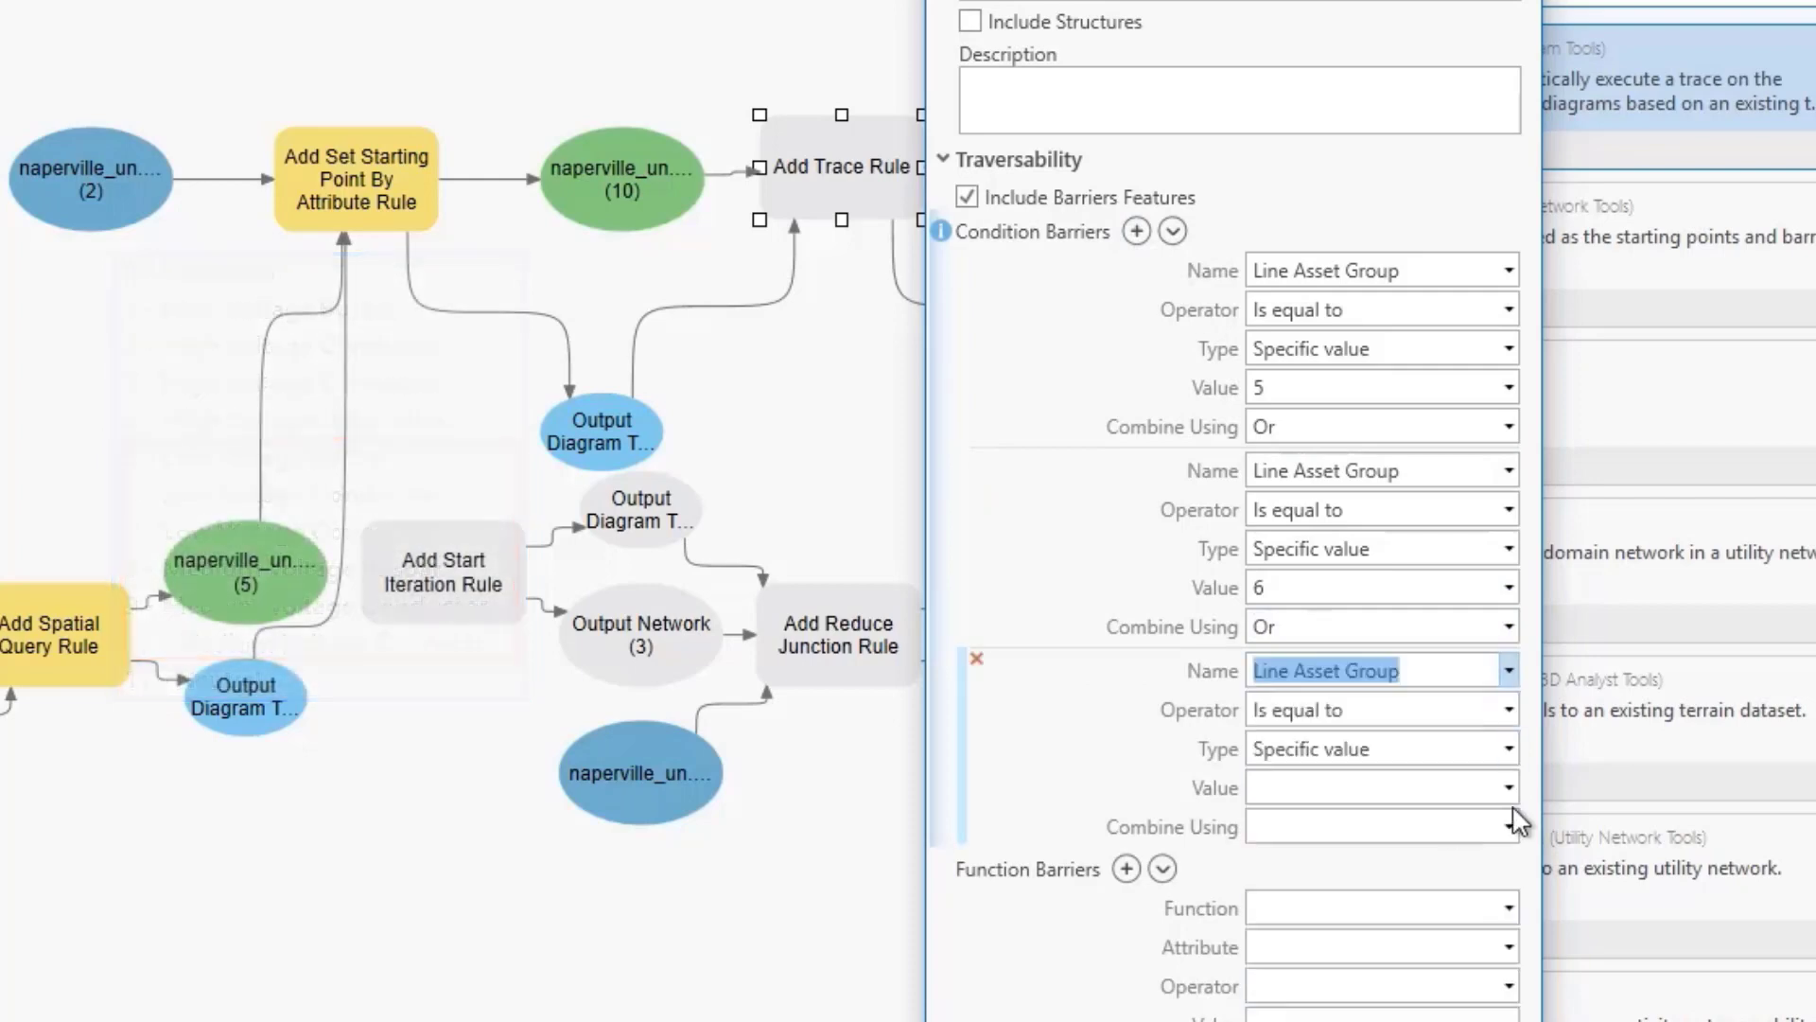
click(1381, 788)
text(7)
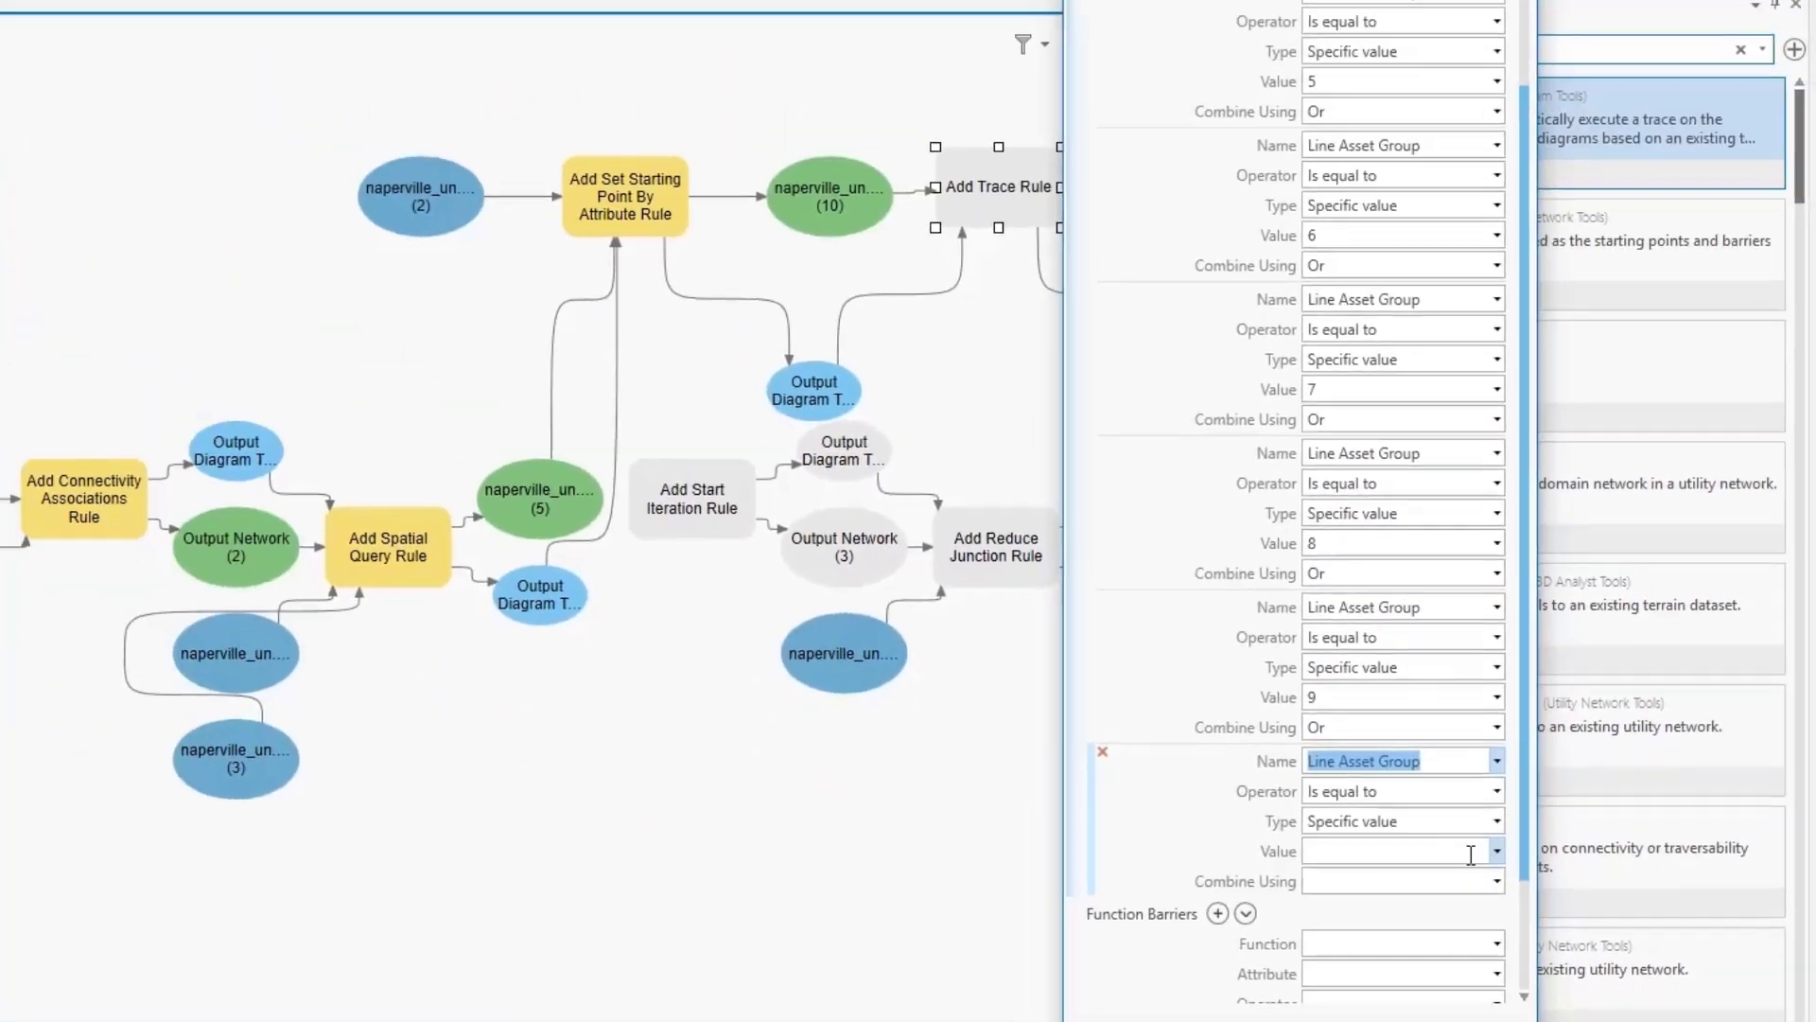
text(10)
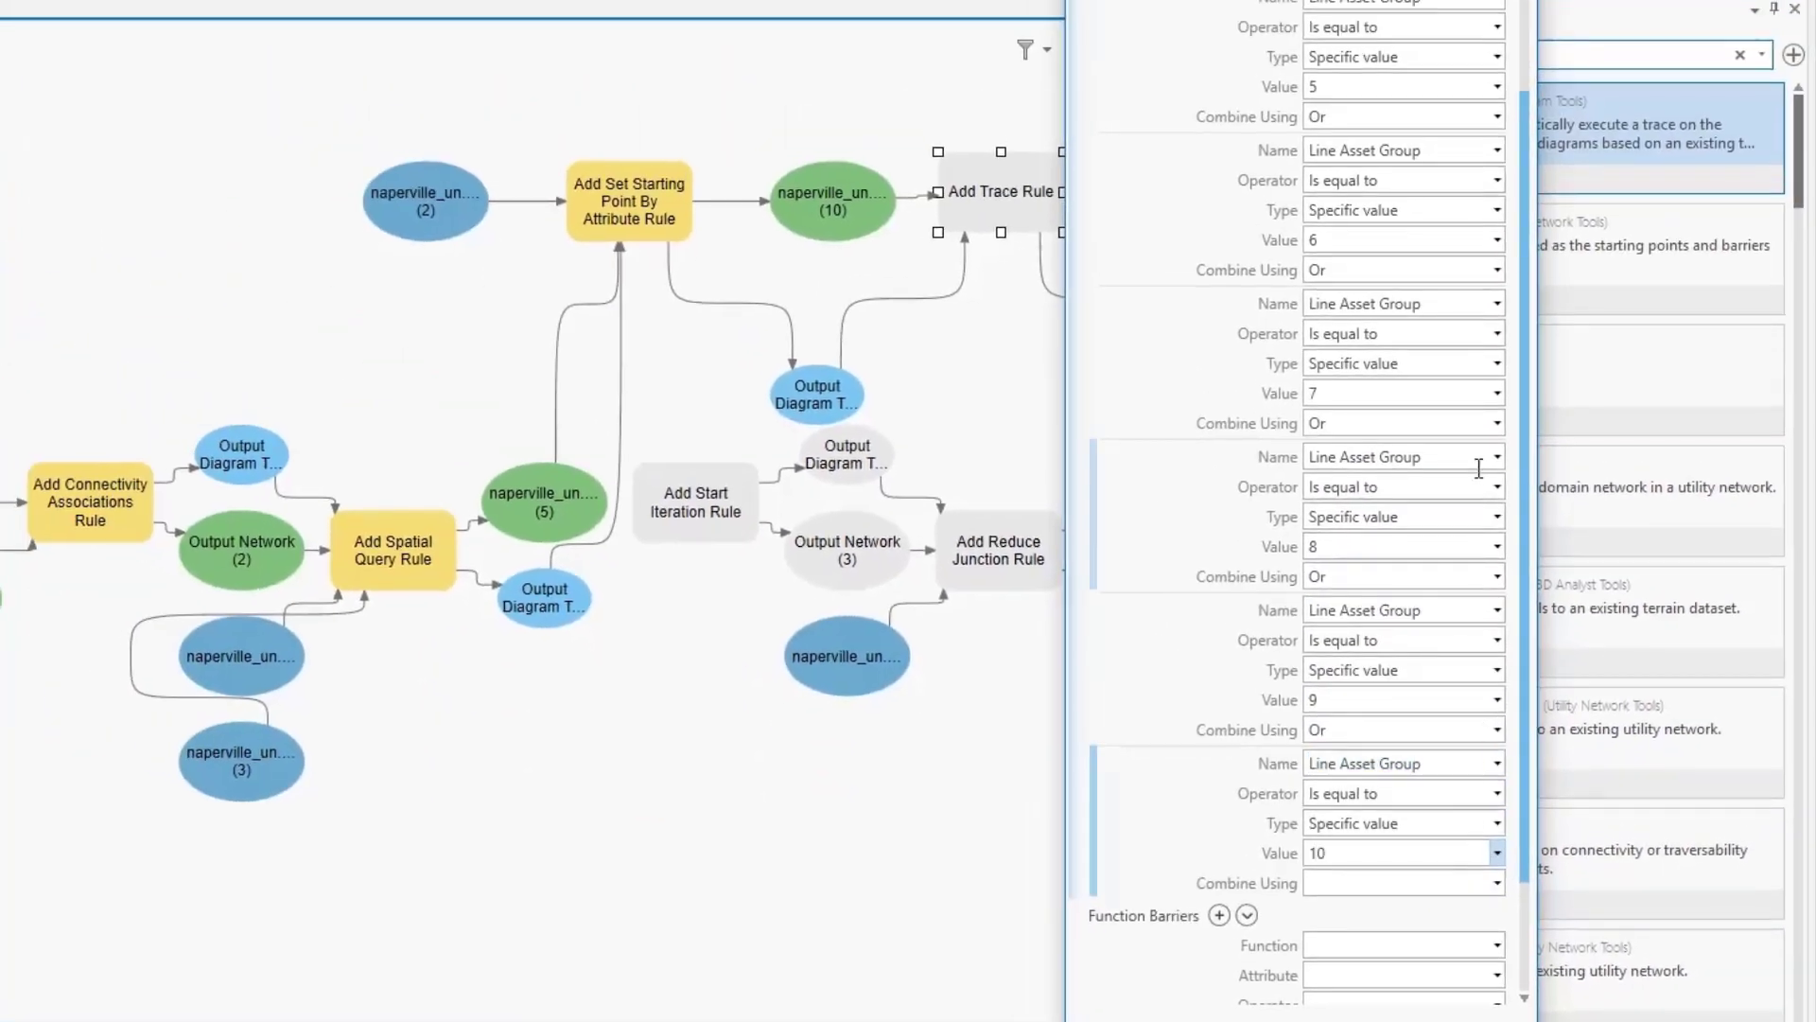
scroll(1434, 774, down, 5)
click(1484, 952)
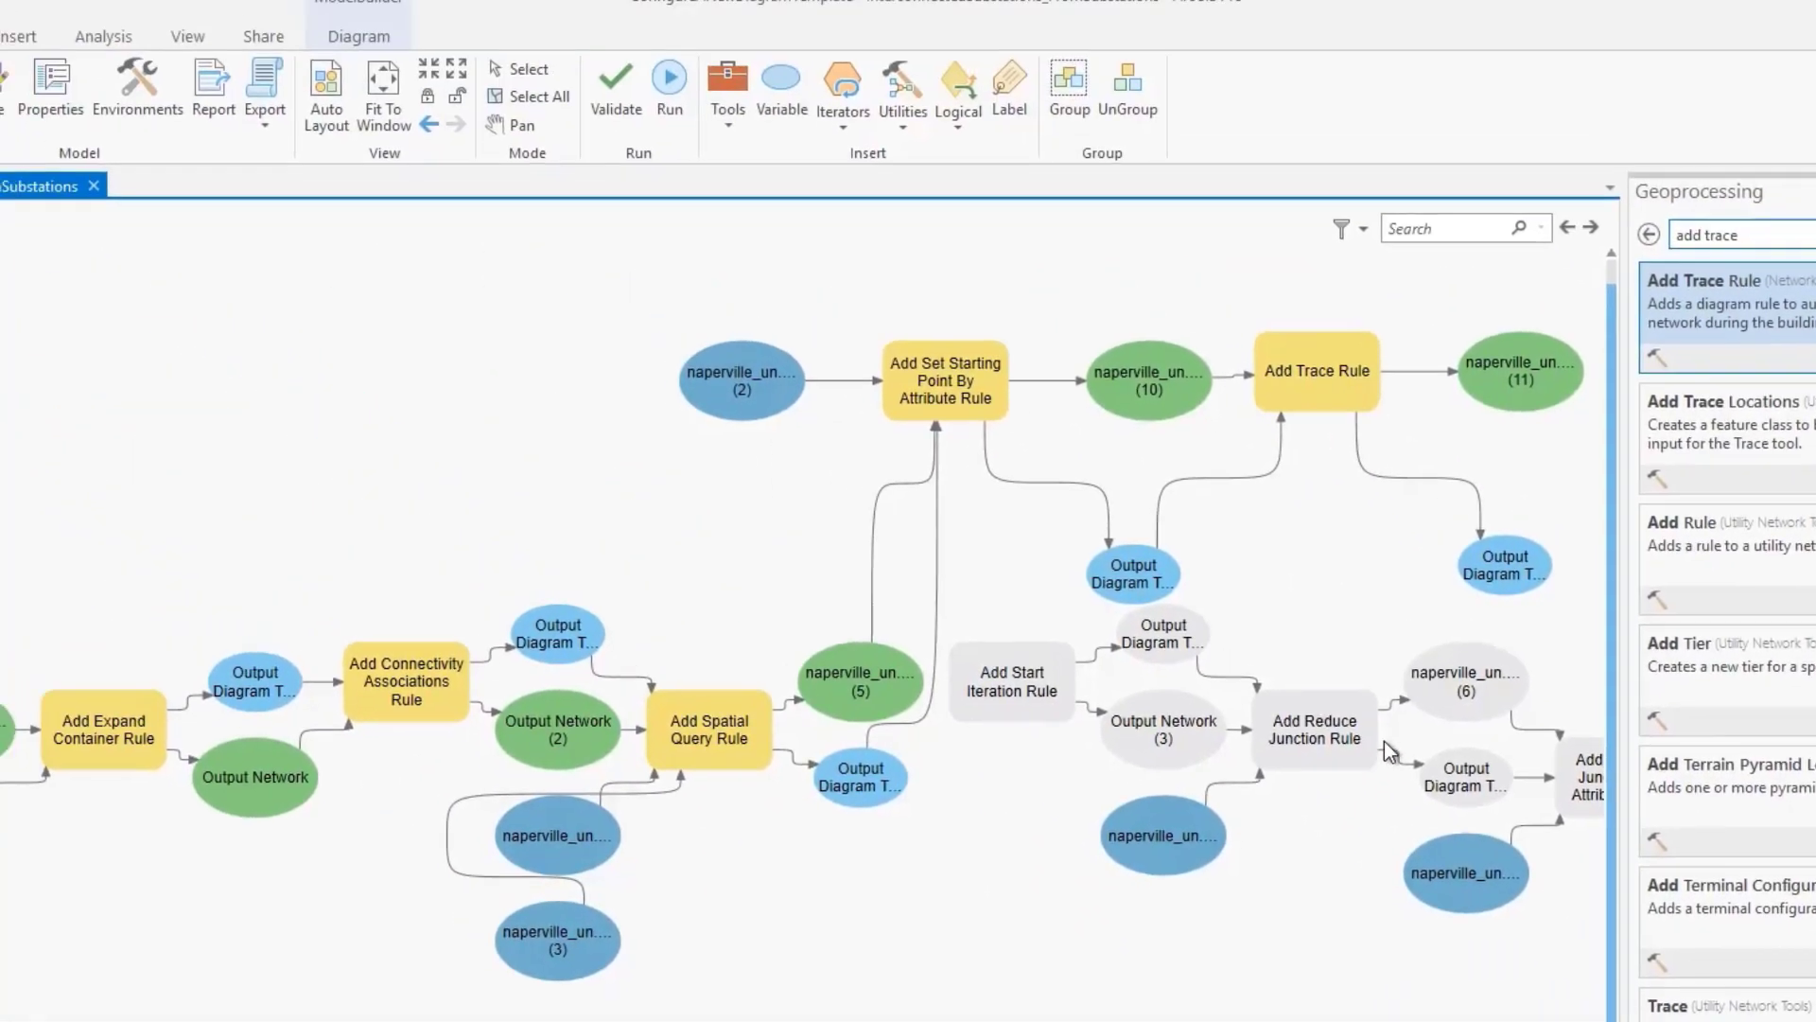
Step: Connect the Add Trace Rule's network and template outputs to Add Start Iteration Rule, and automatically rearrange the model
drag(1228, 308, 726, 422)
click(883, 438)
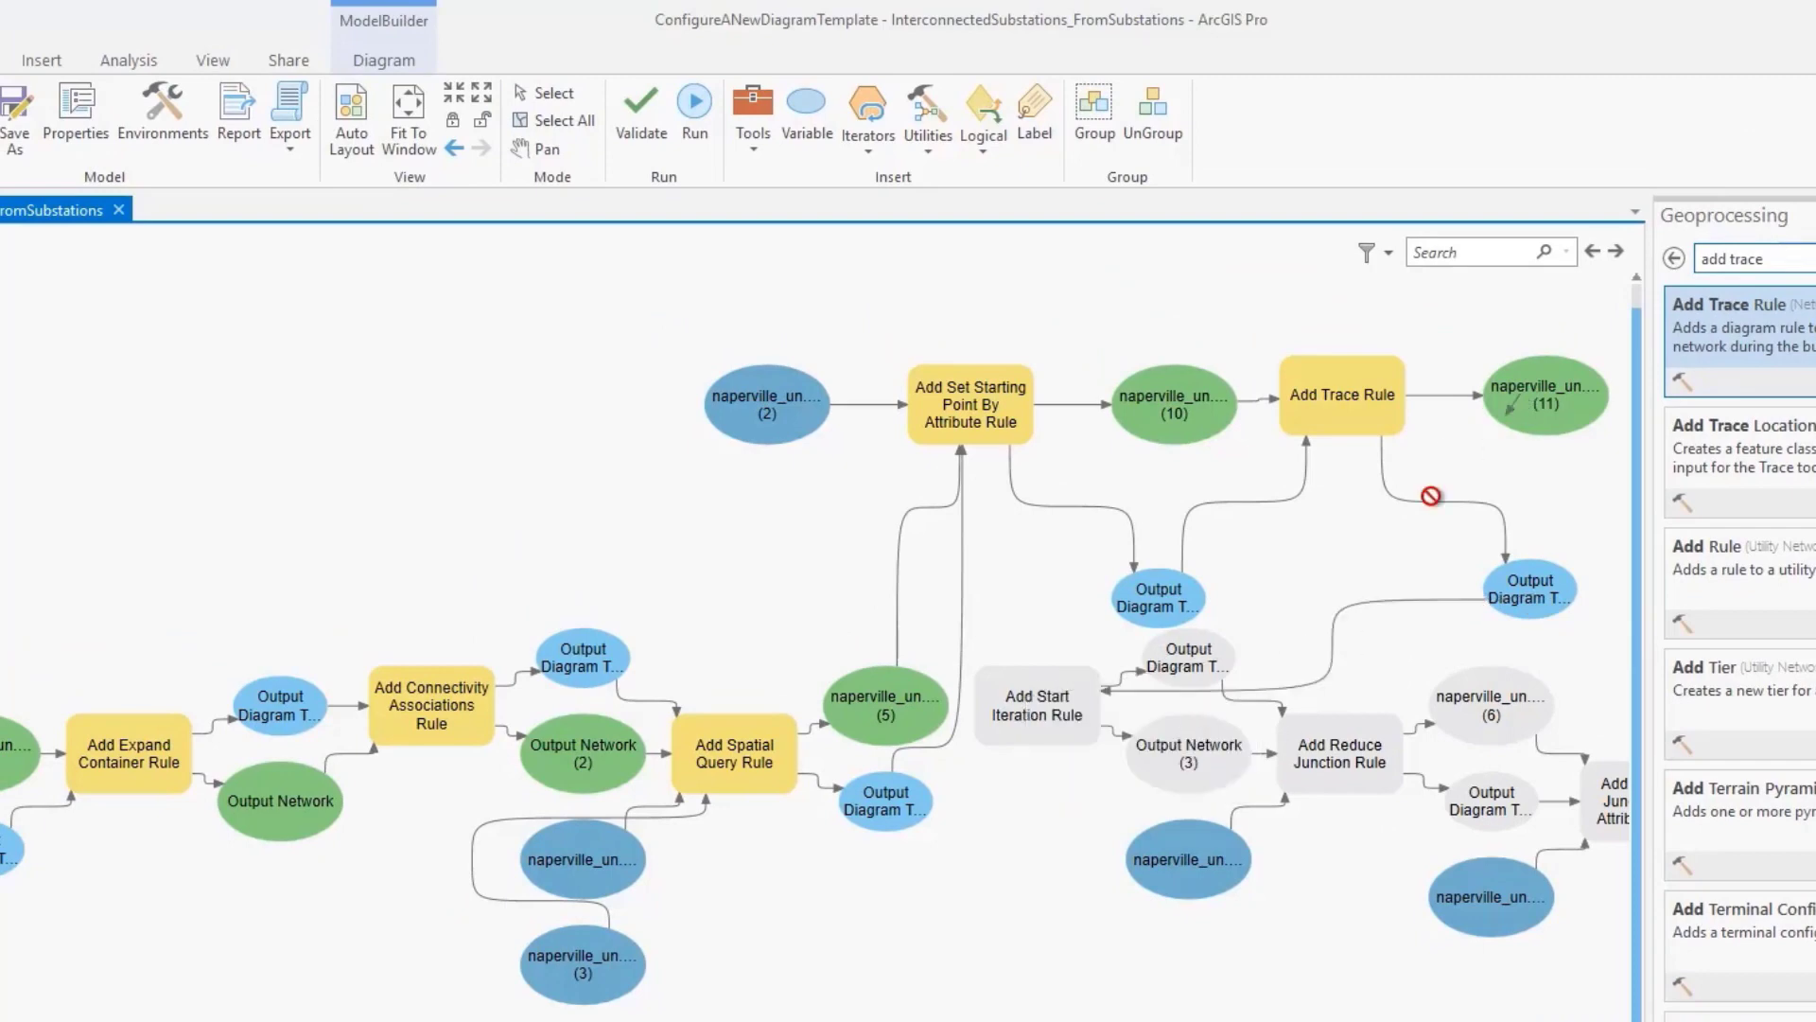
drag(1430, 496, 1050, 708)
click(1116, 714)
click(351, 118)
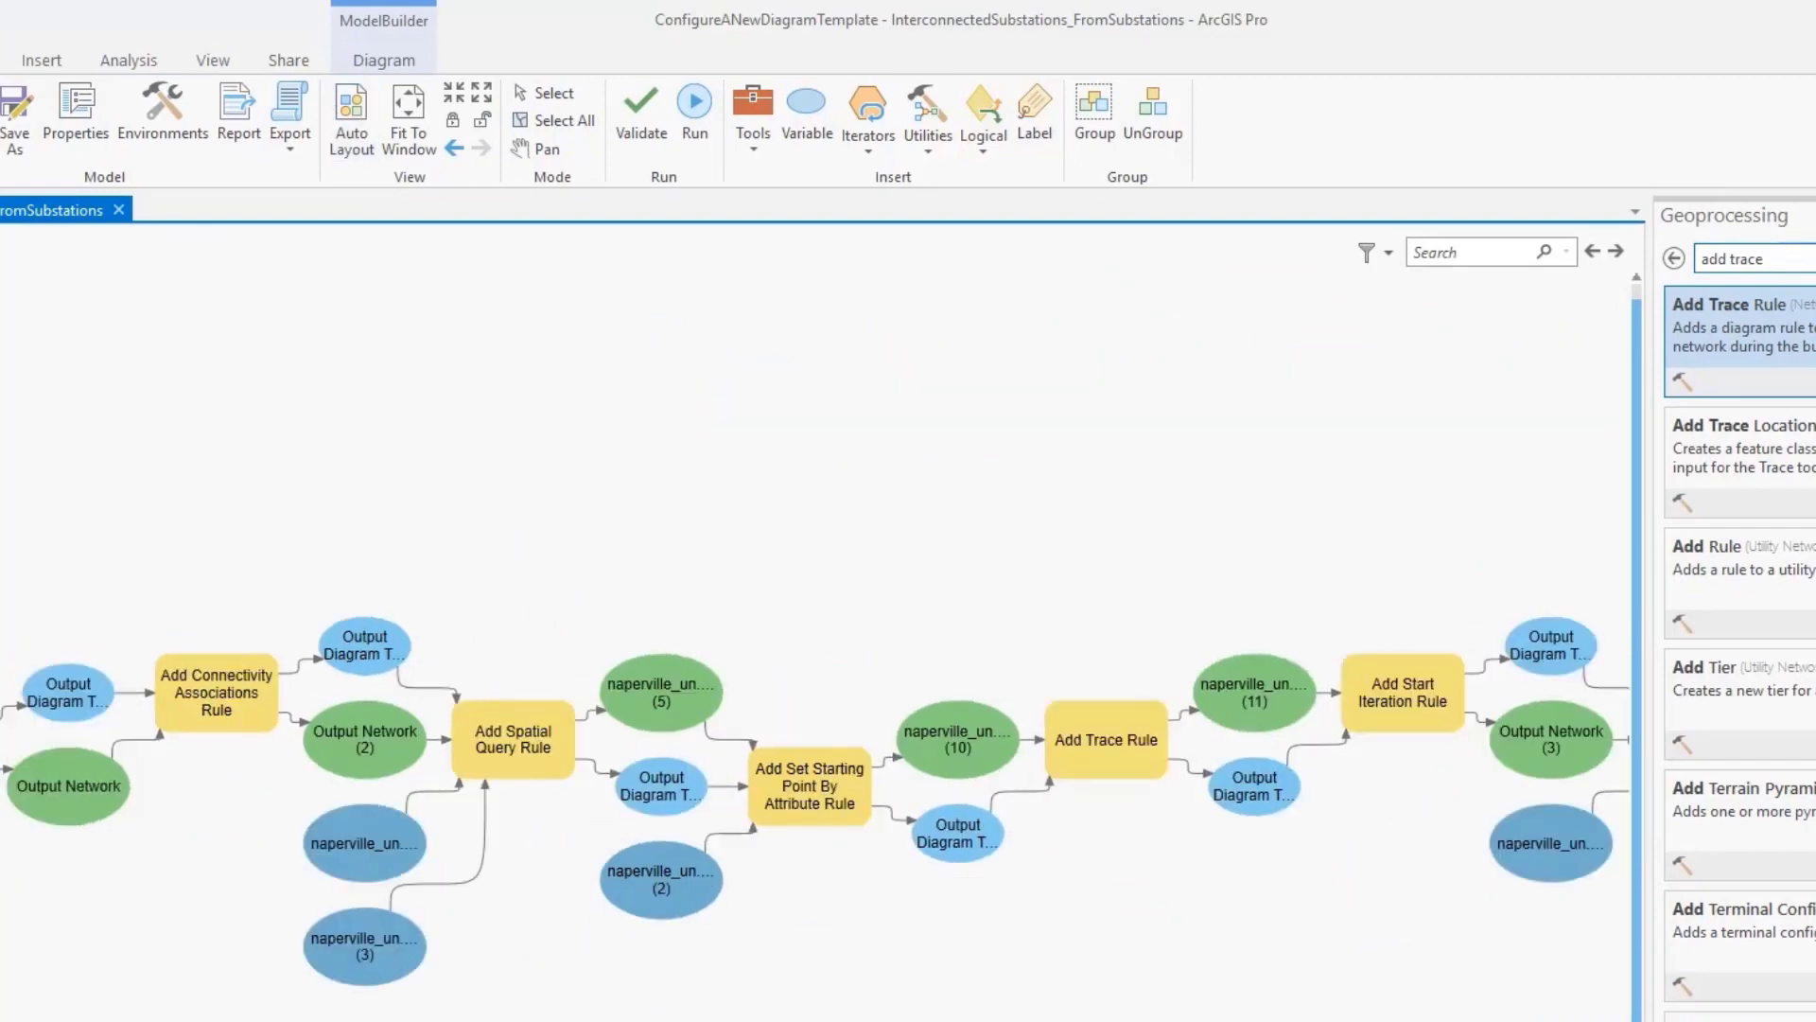
Step: Validate the complete model, fit it to the window and run it
scroll(815, 776, right, 5)
scroll(815, 776, left, 15)
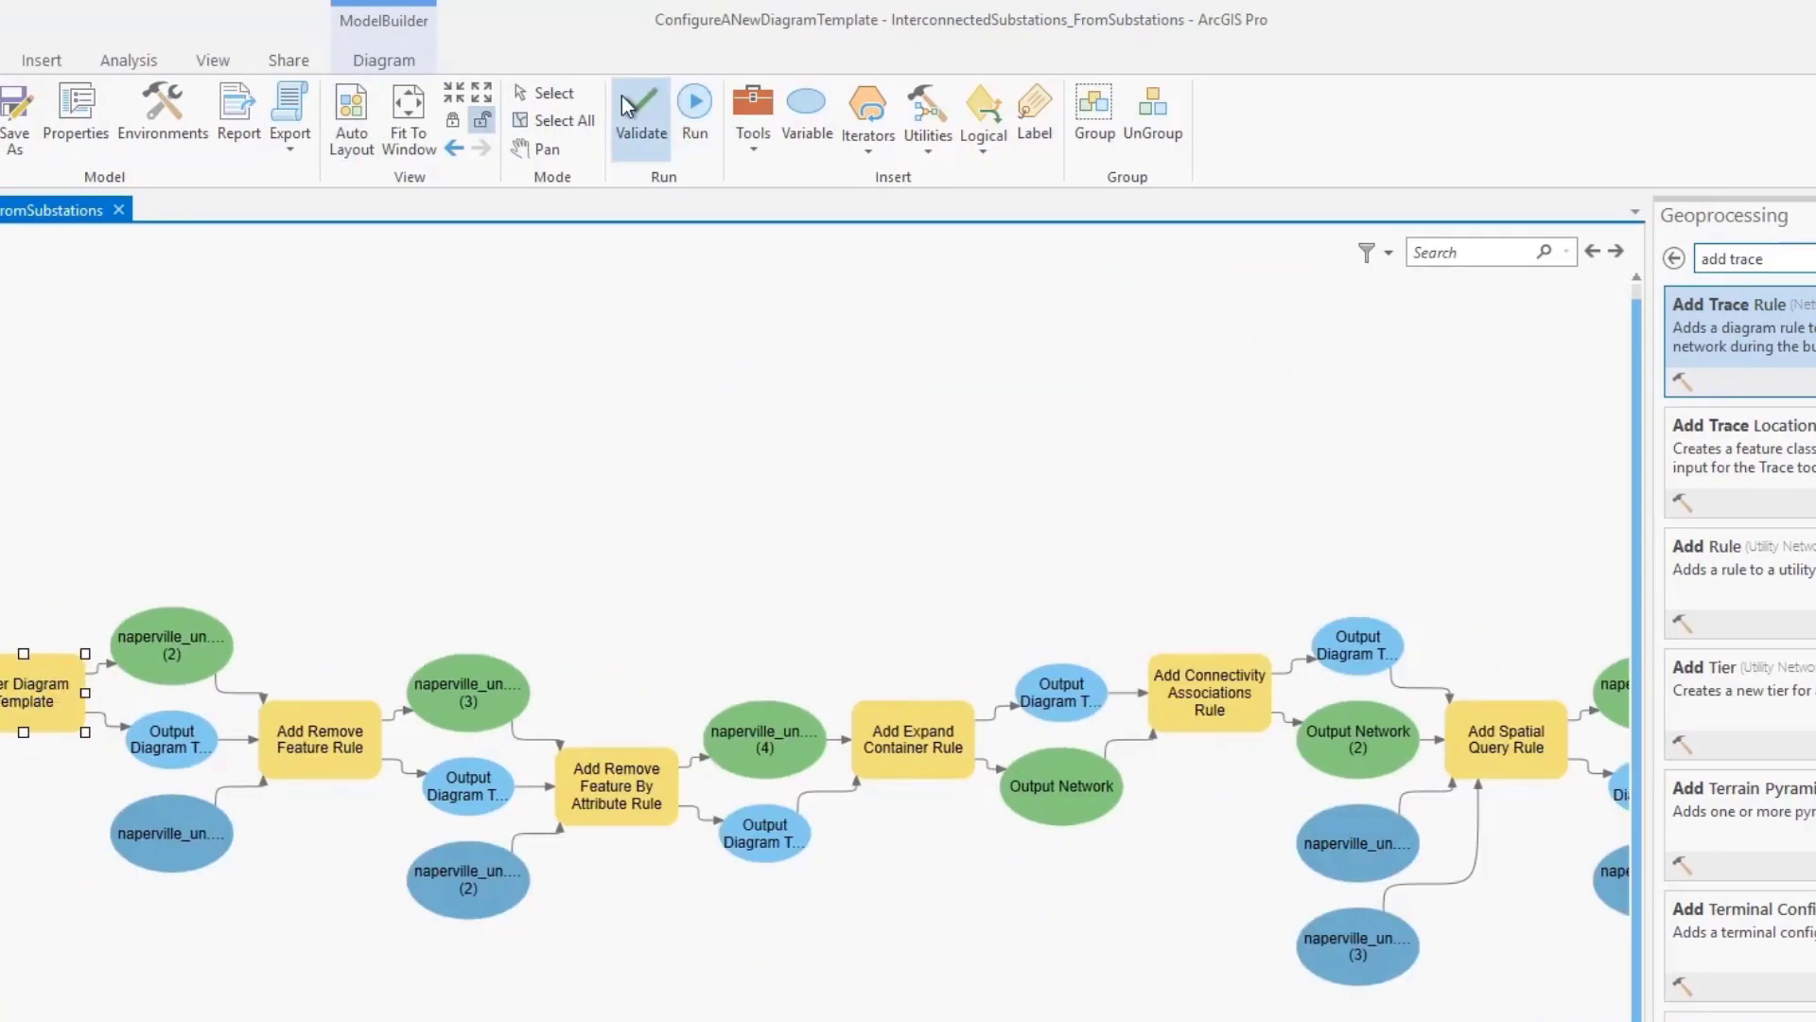
click(622, 104)
click(410, 118)
click(695, 109)
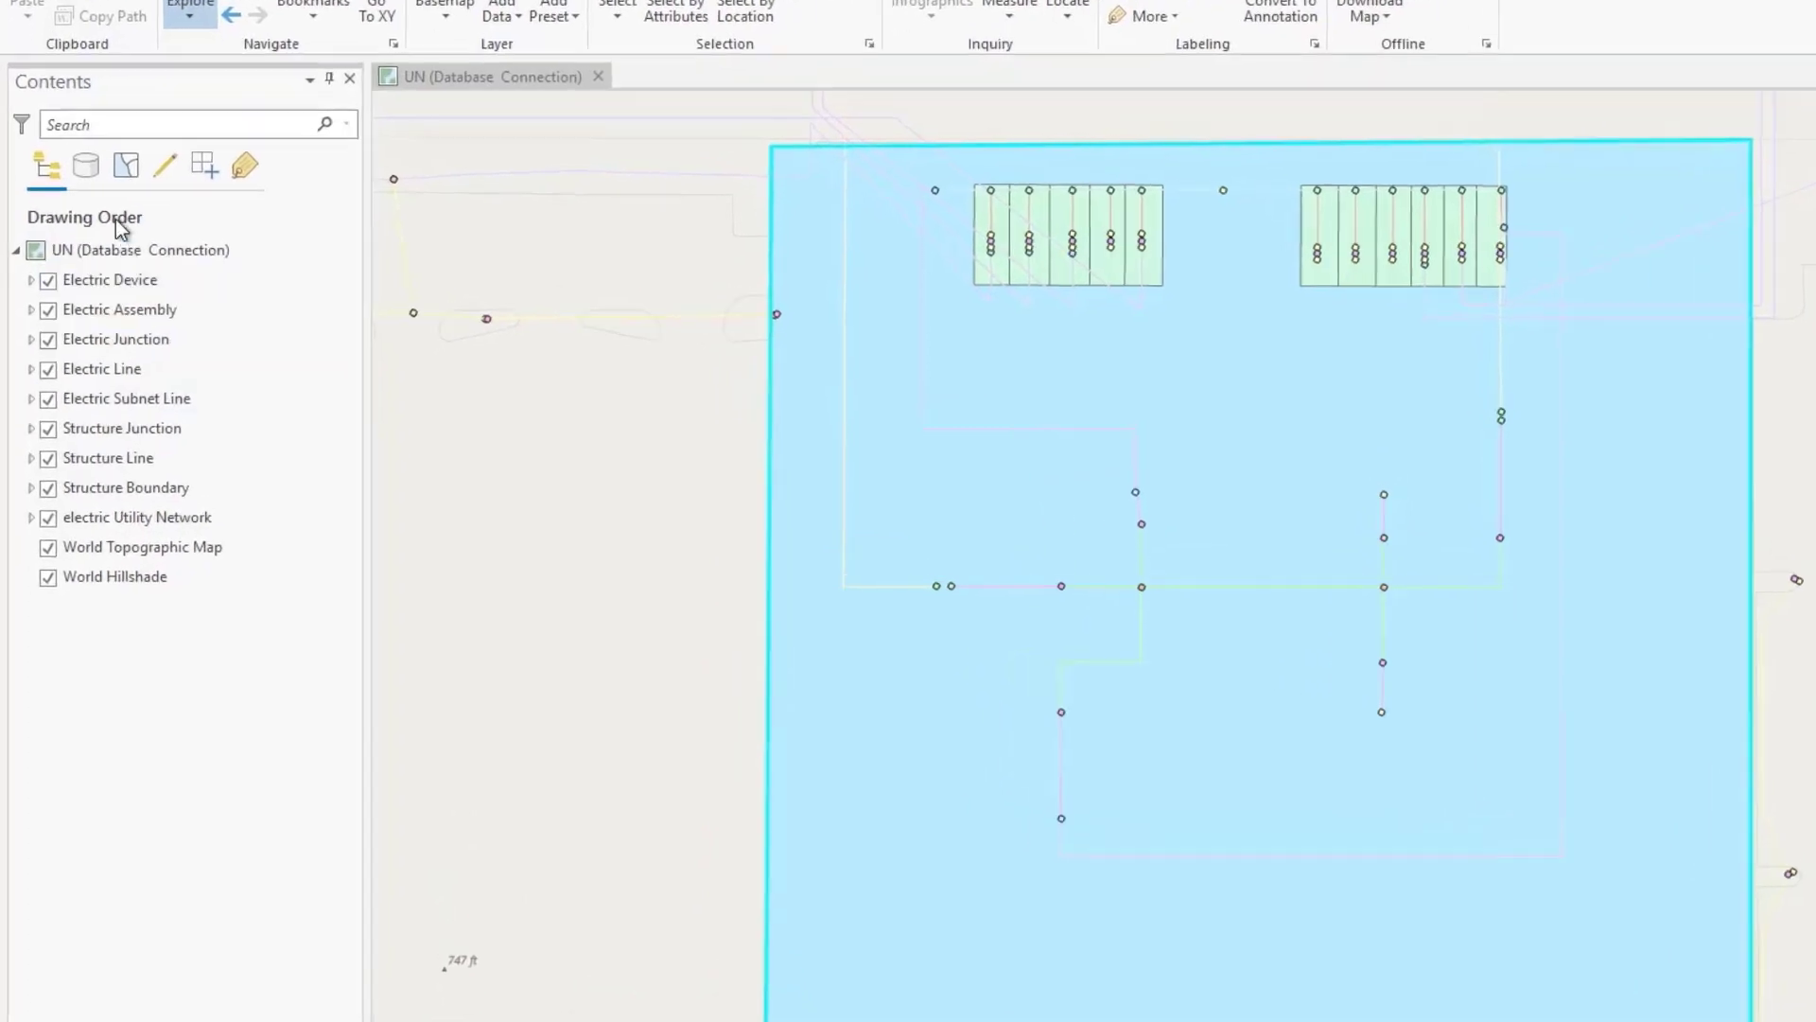
Step: Check the map layers' data source, and generate a diagram from the selected structure boundary with the InterconnectedSubstations_FromSubstations template
click(85, 166)
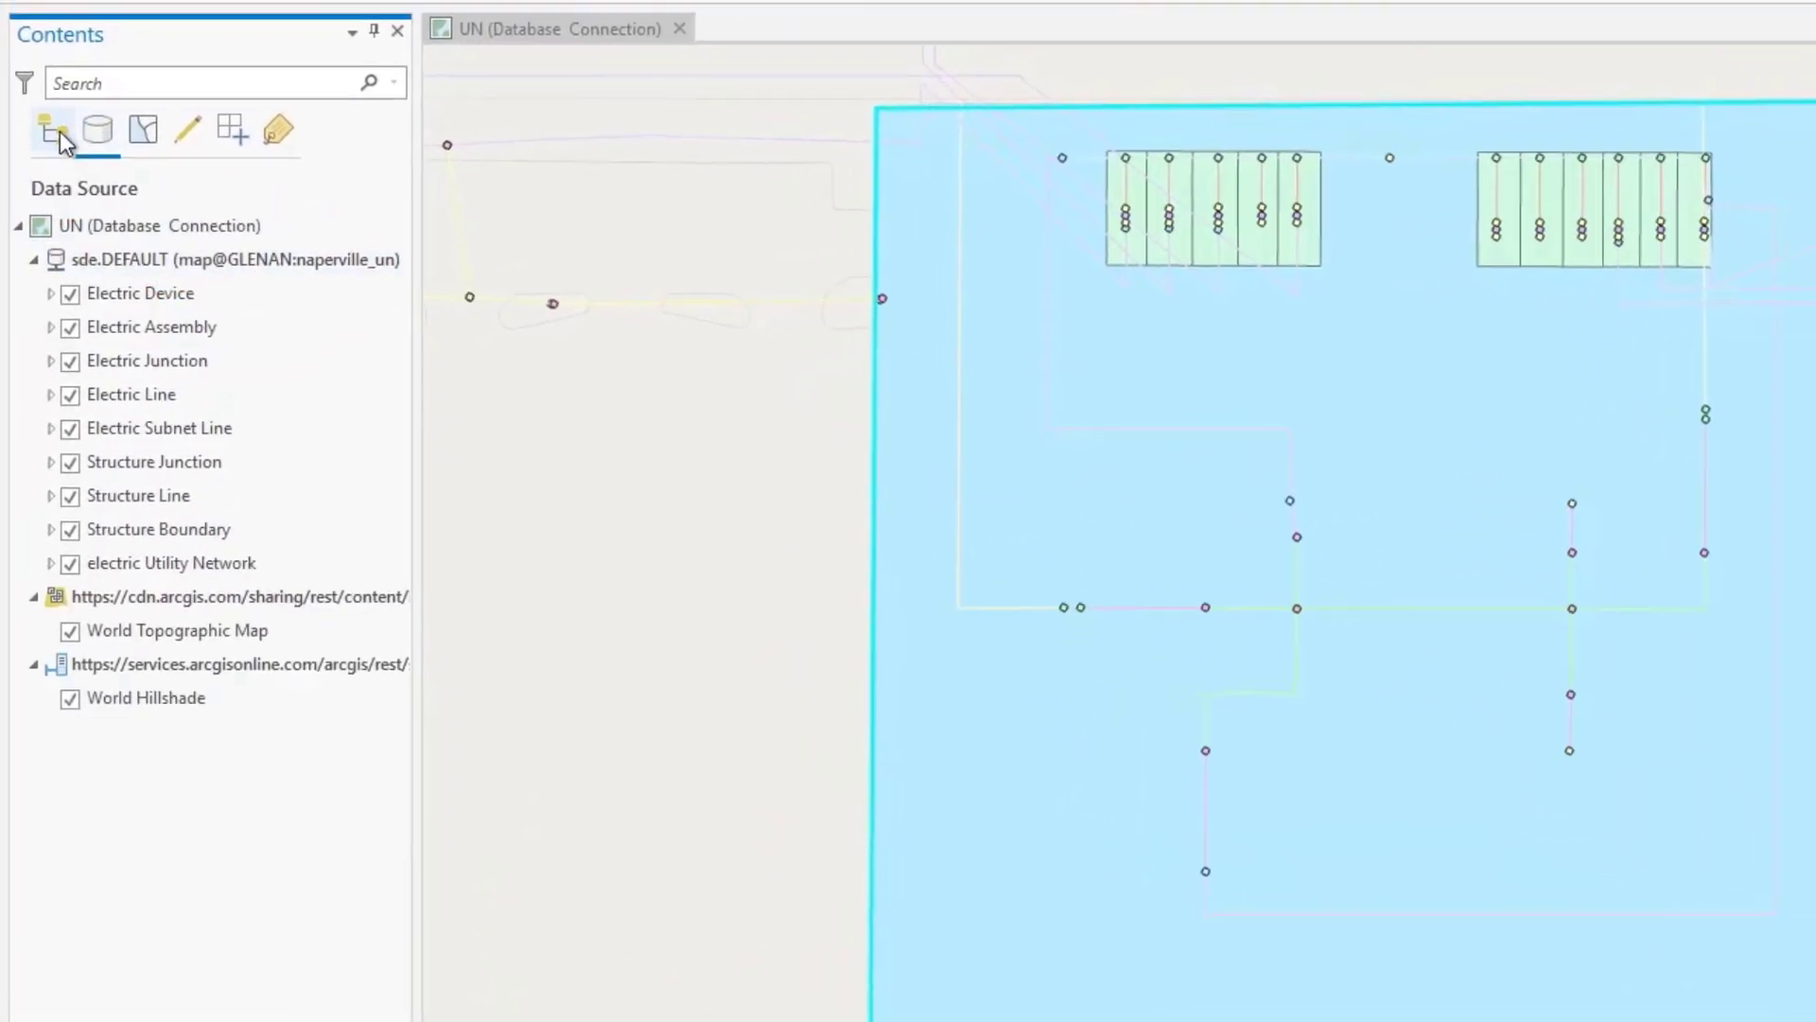
click(55, 117)
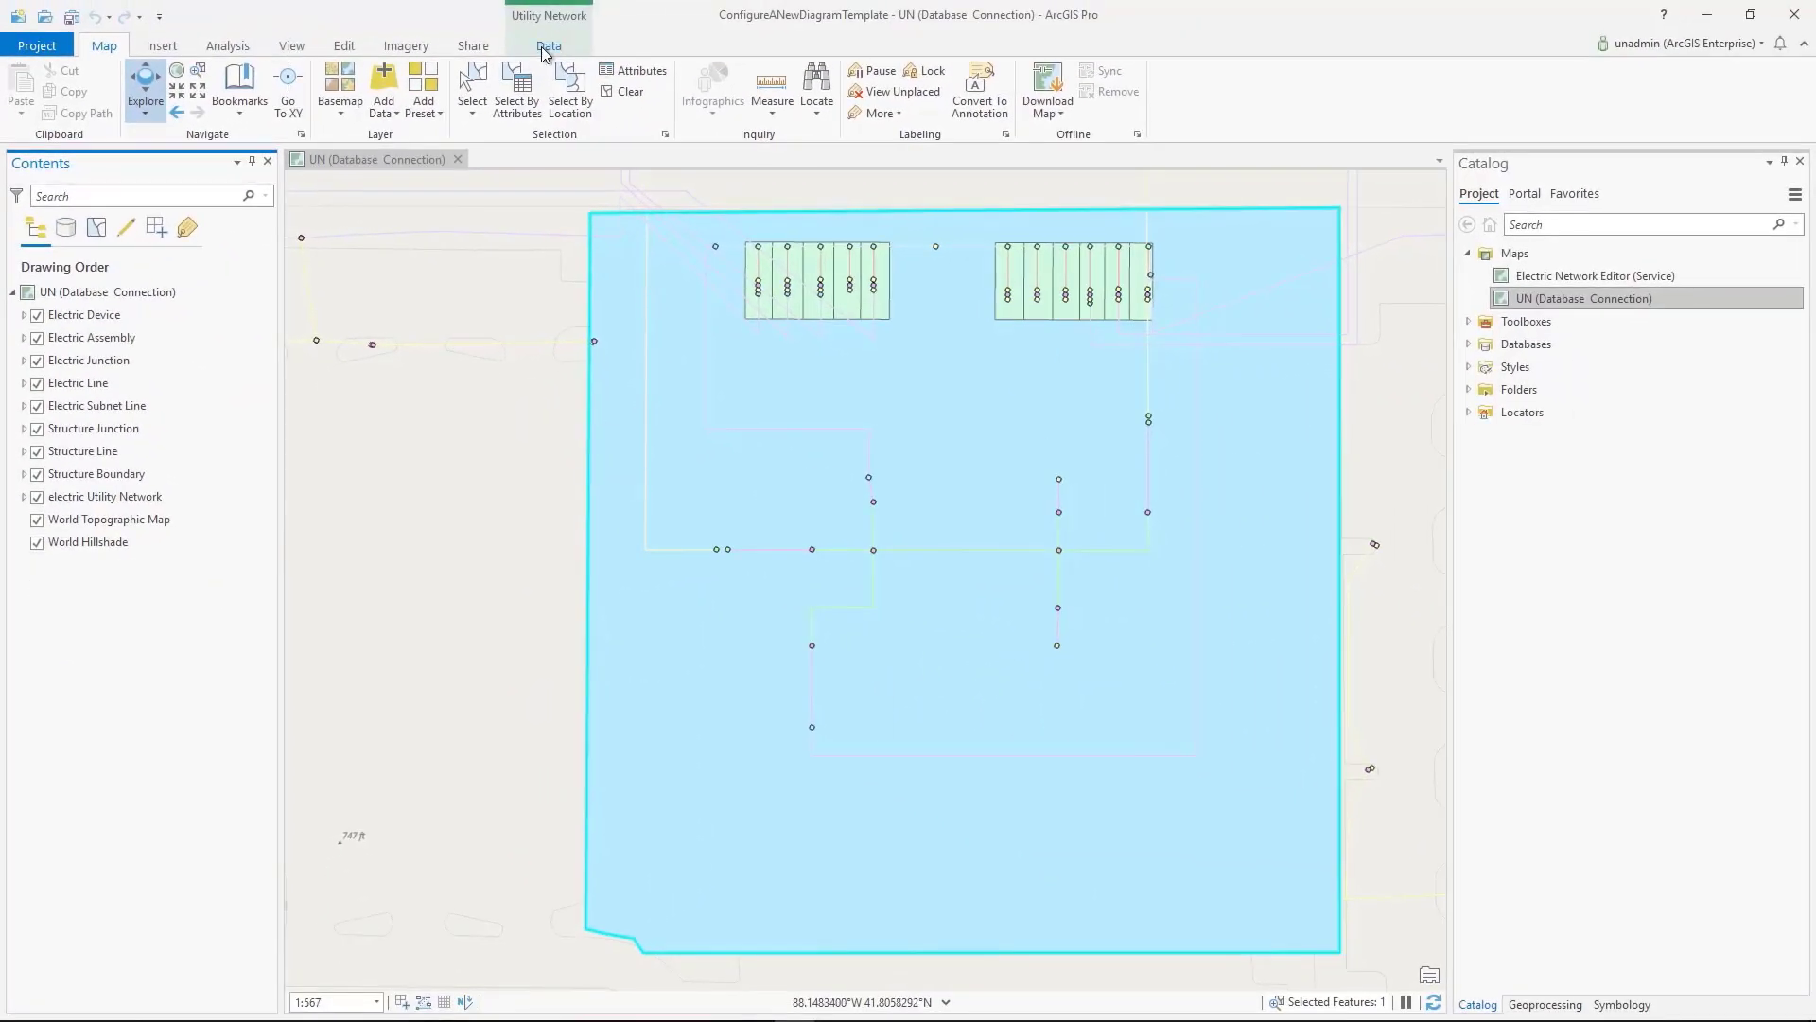
click(546, 47)
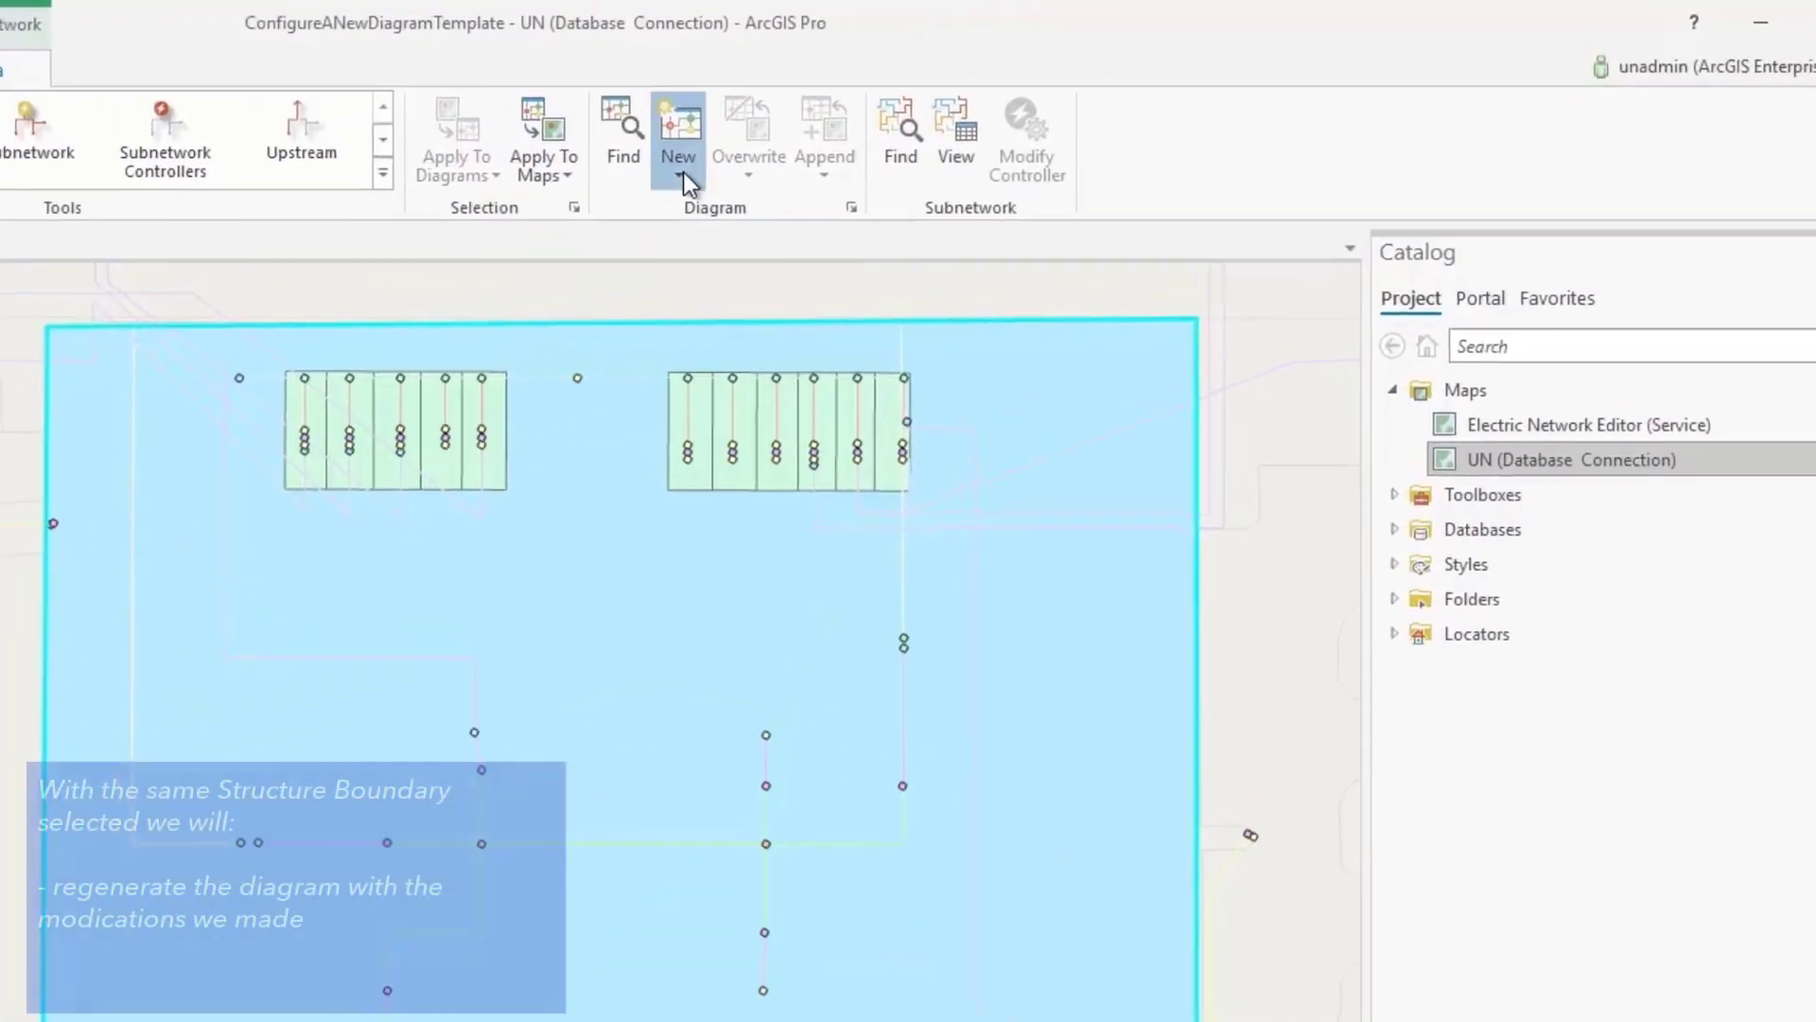
click(1000, 99)
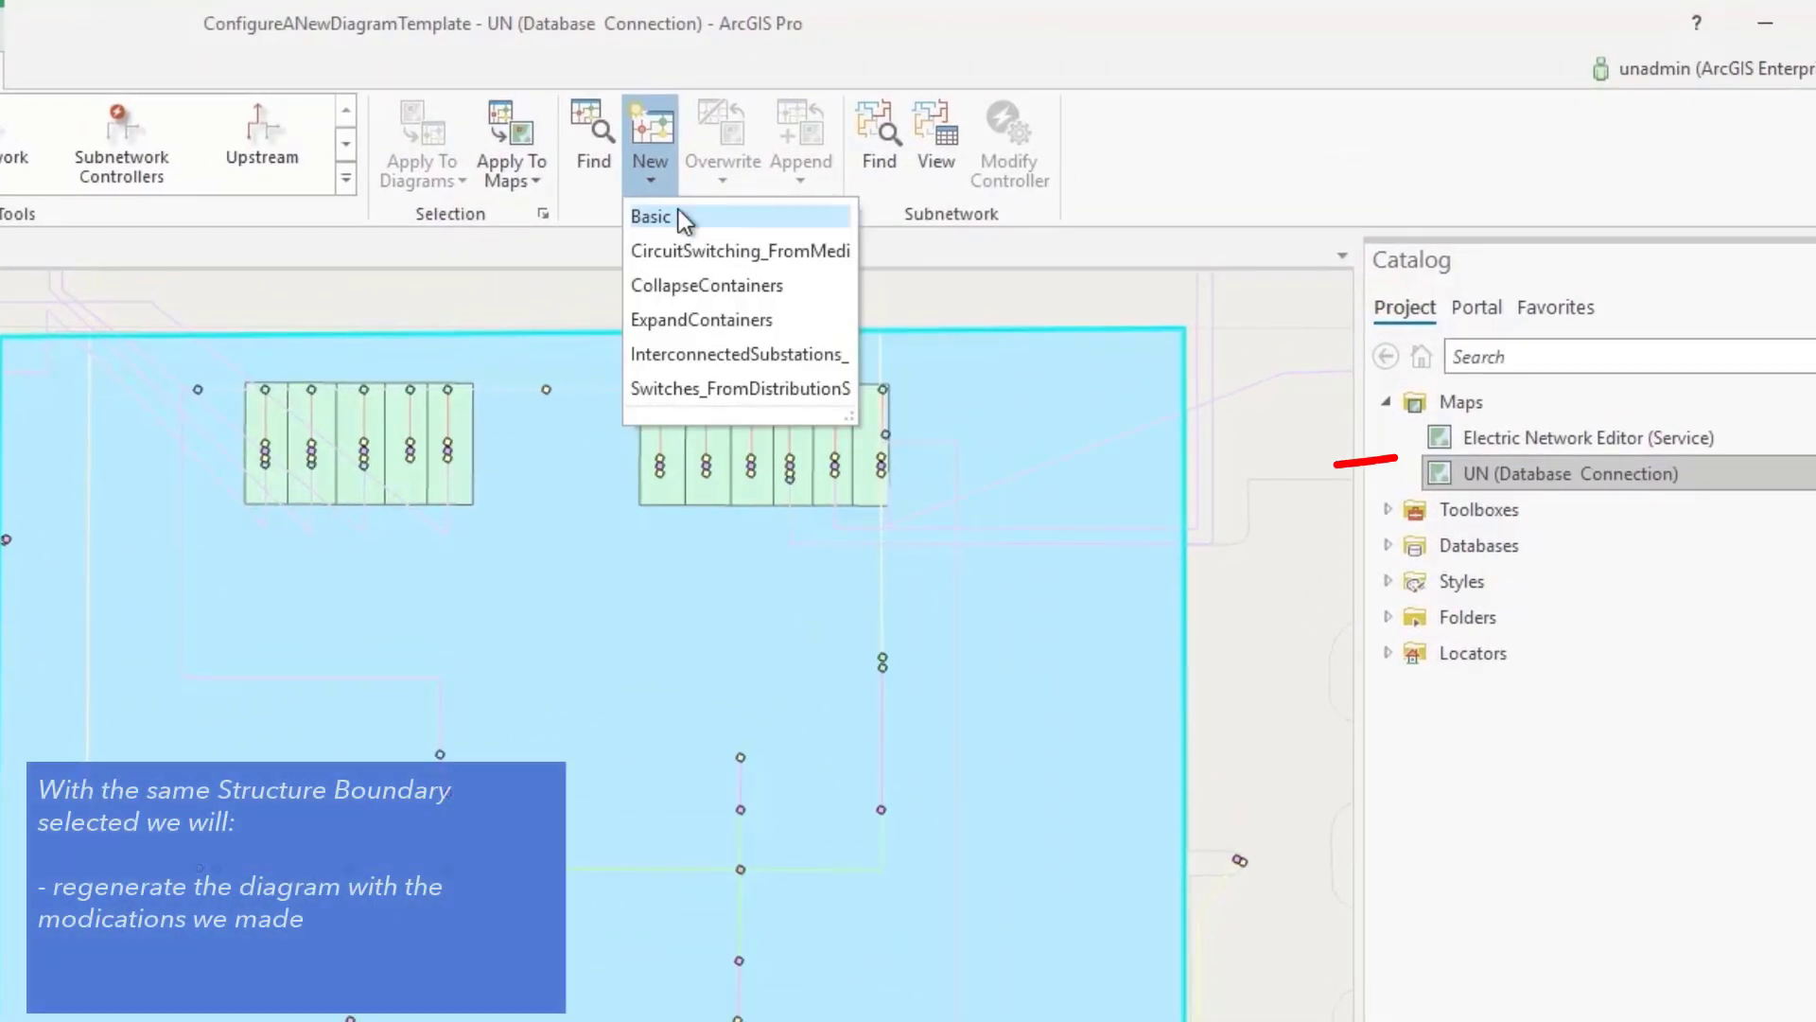
click(815, 372)
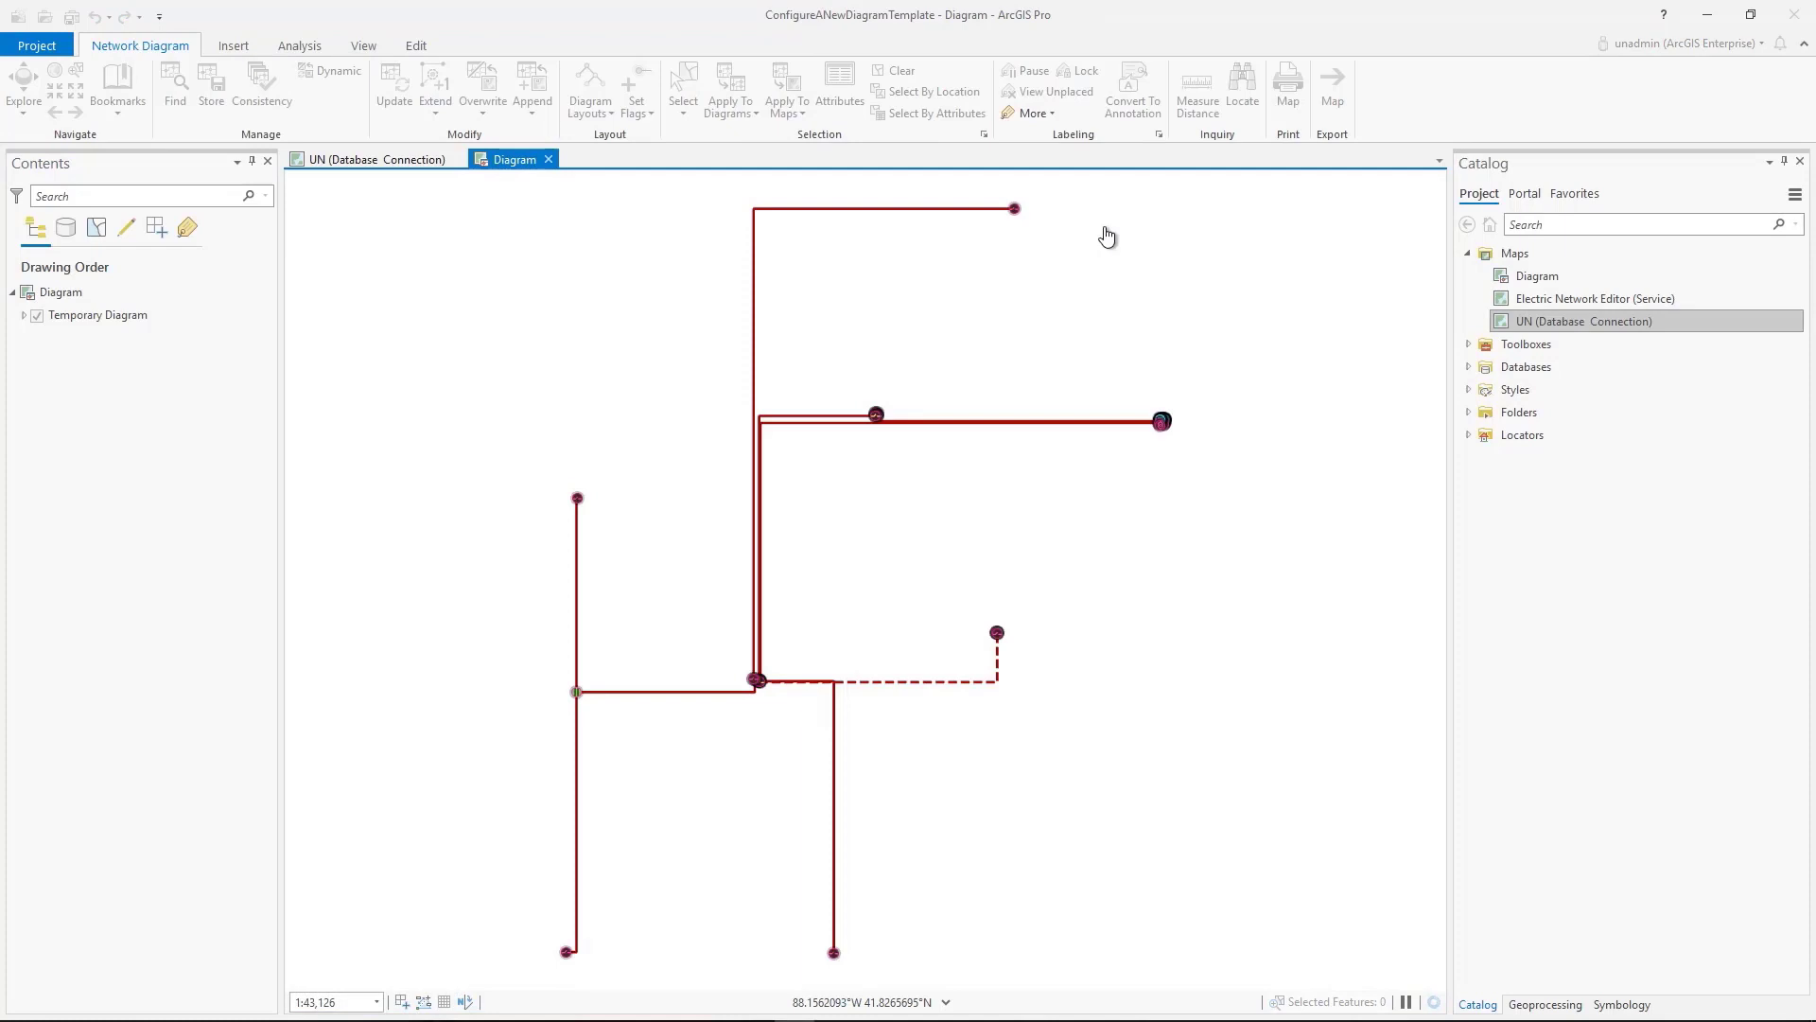
Step: Apply the UN (Database Connection) map's structure boundary selection to the generated diagram
click(338, 163)
click(857, 83)
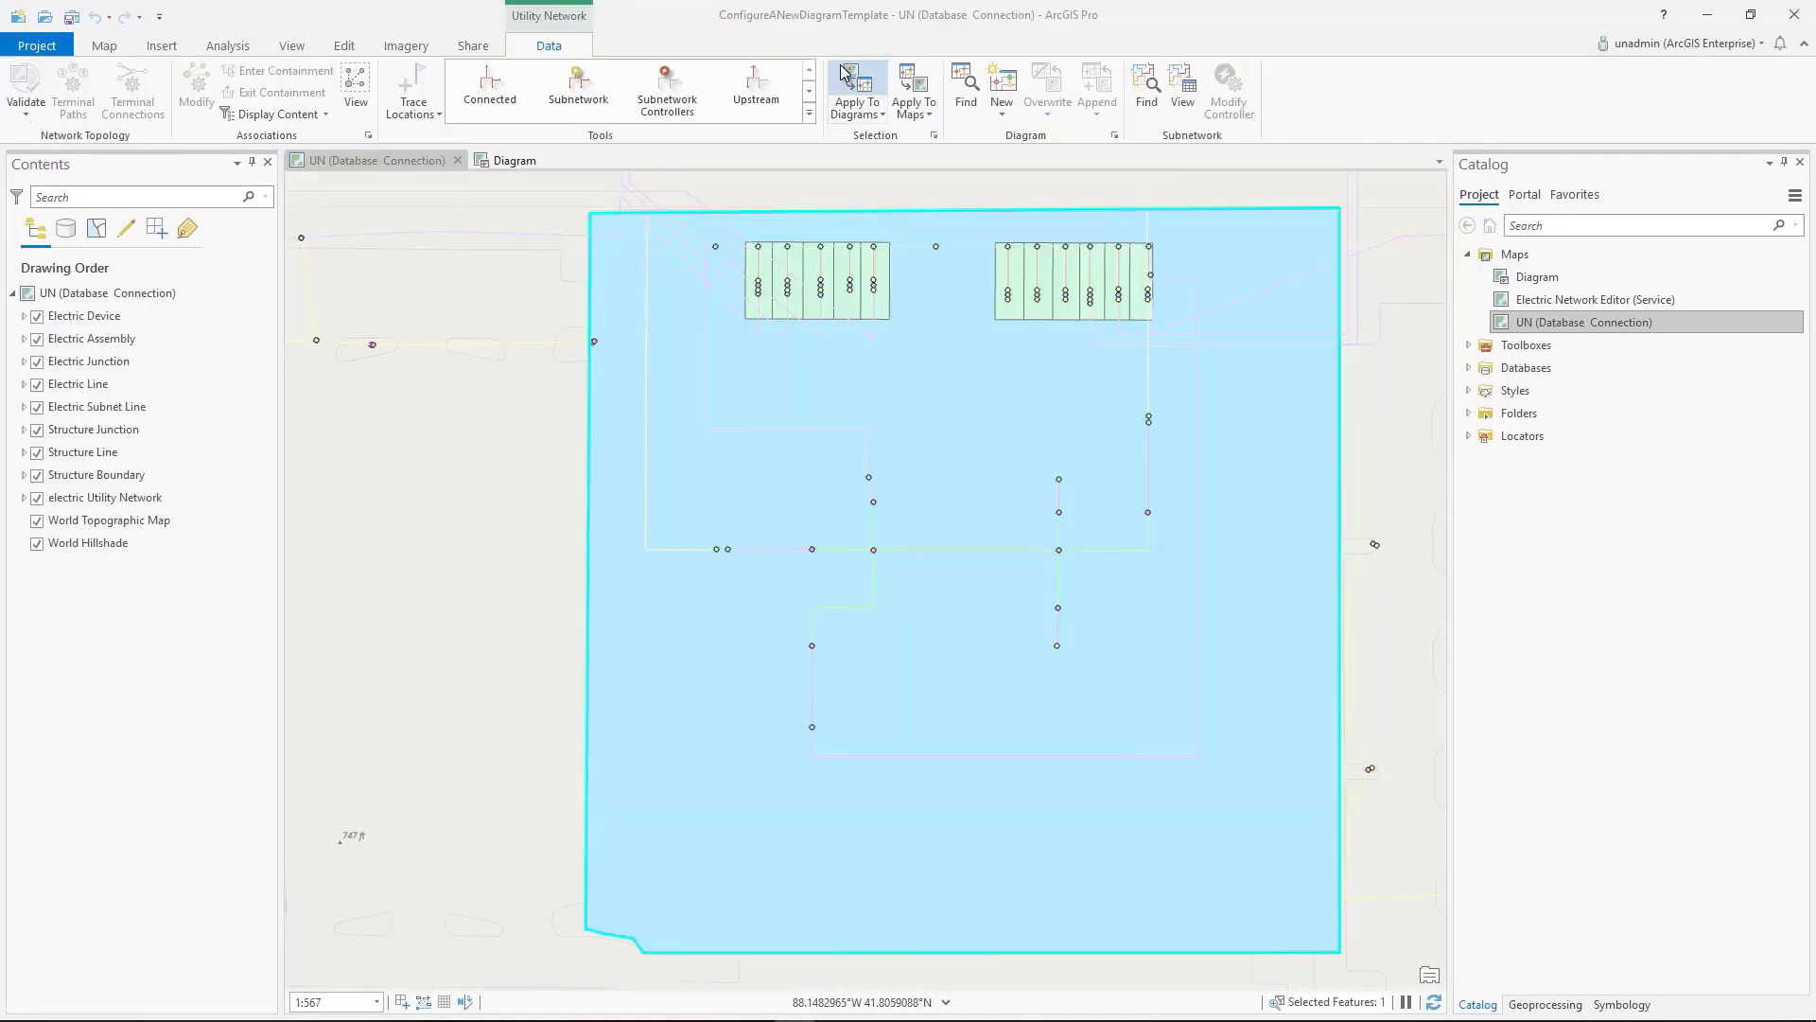
click(530, 164)
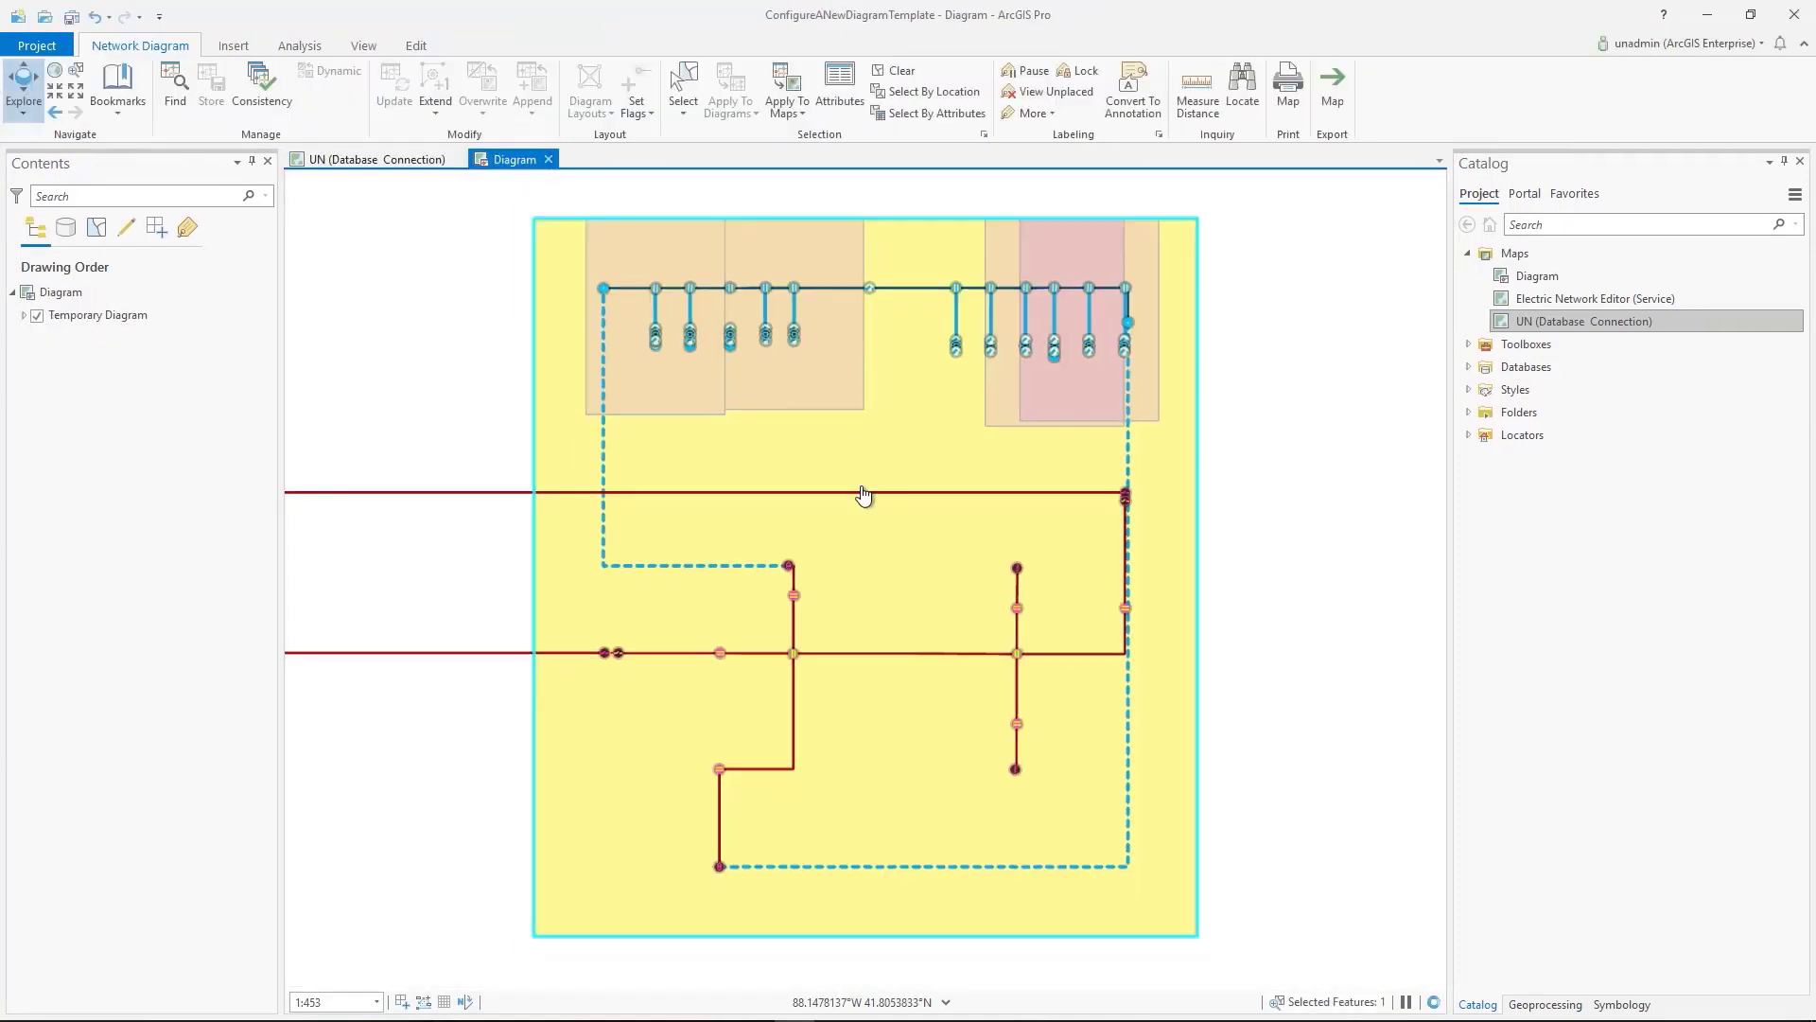
Step: Examine the generated diagram's substations and the lines connecting them, both as a whole and up close
scroll(864, 495, down, 5)
scroll(771, 546, down, 3)
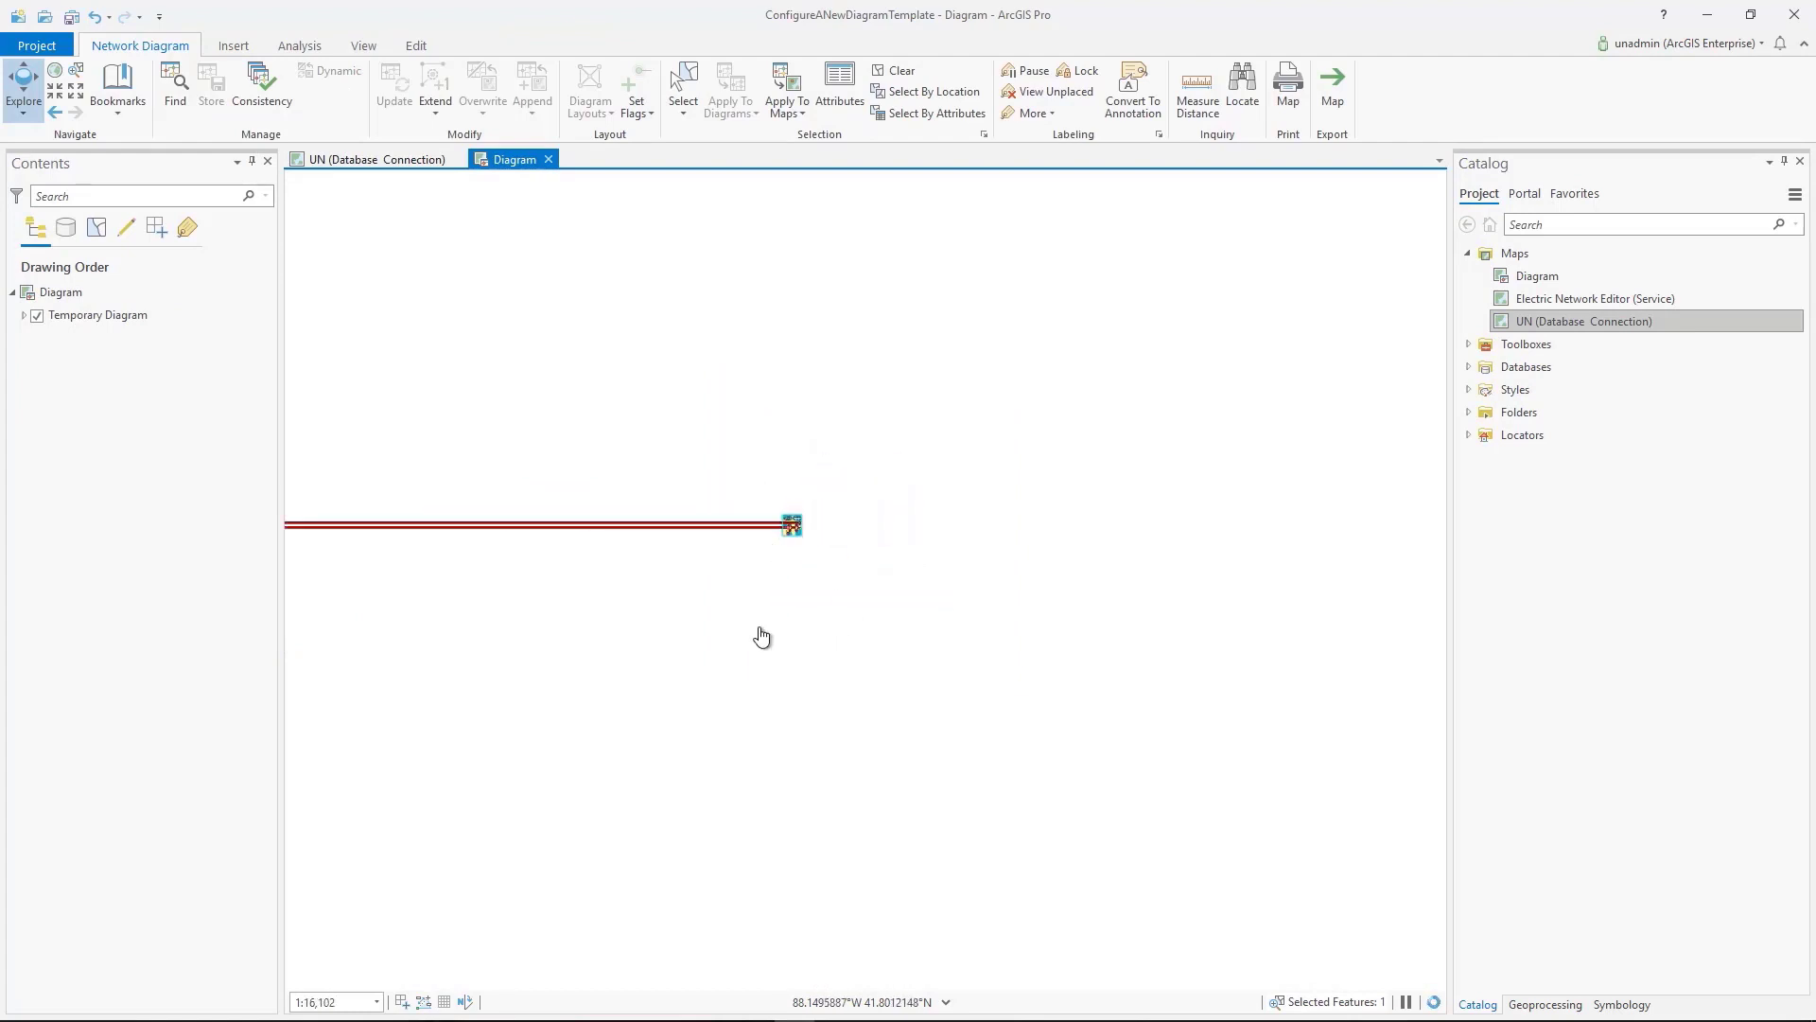
drag(758, 633, 1188, 527)
scroll(773, 566, down, 2)
drag(774, 566, 965, 580)
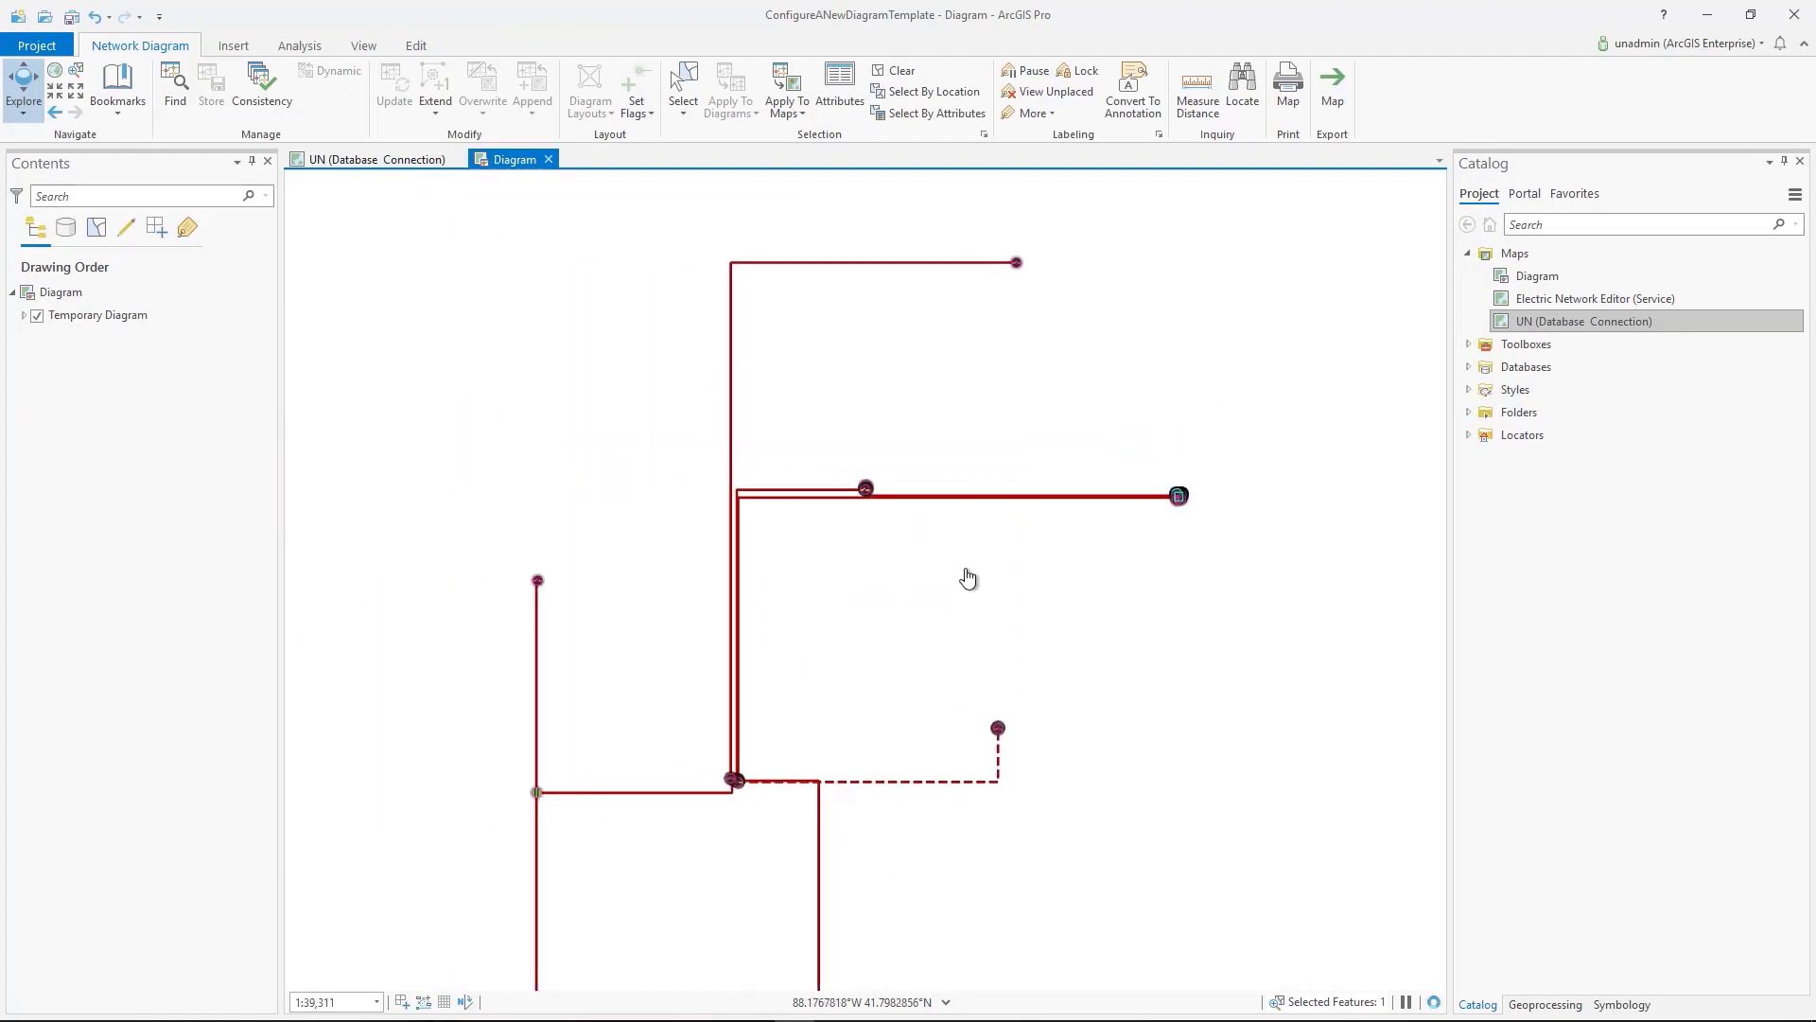
scroll(1176, 495, up, 7)
scroll(1237, 589, down, 6)
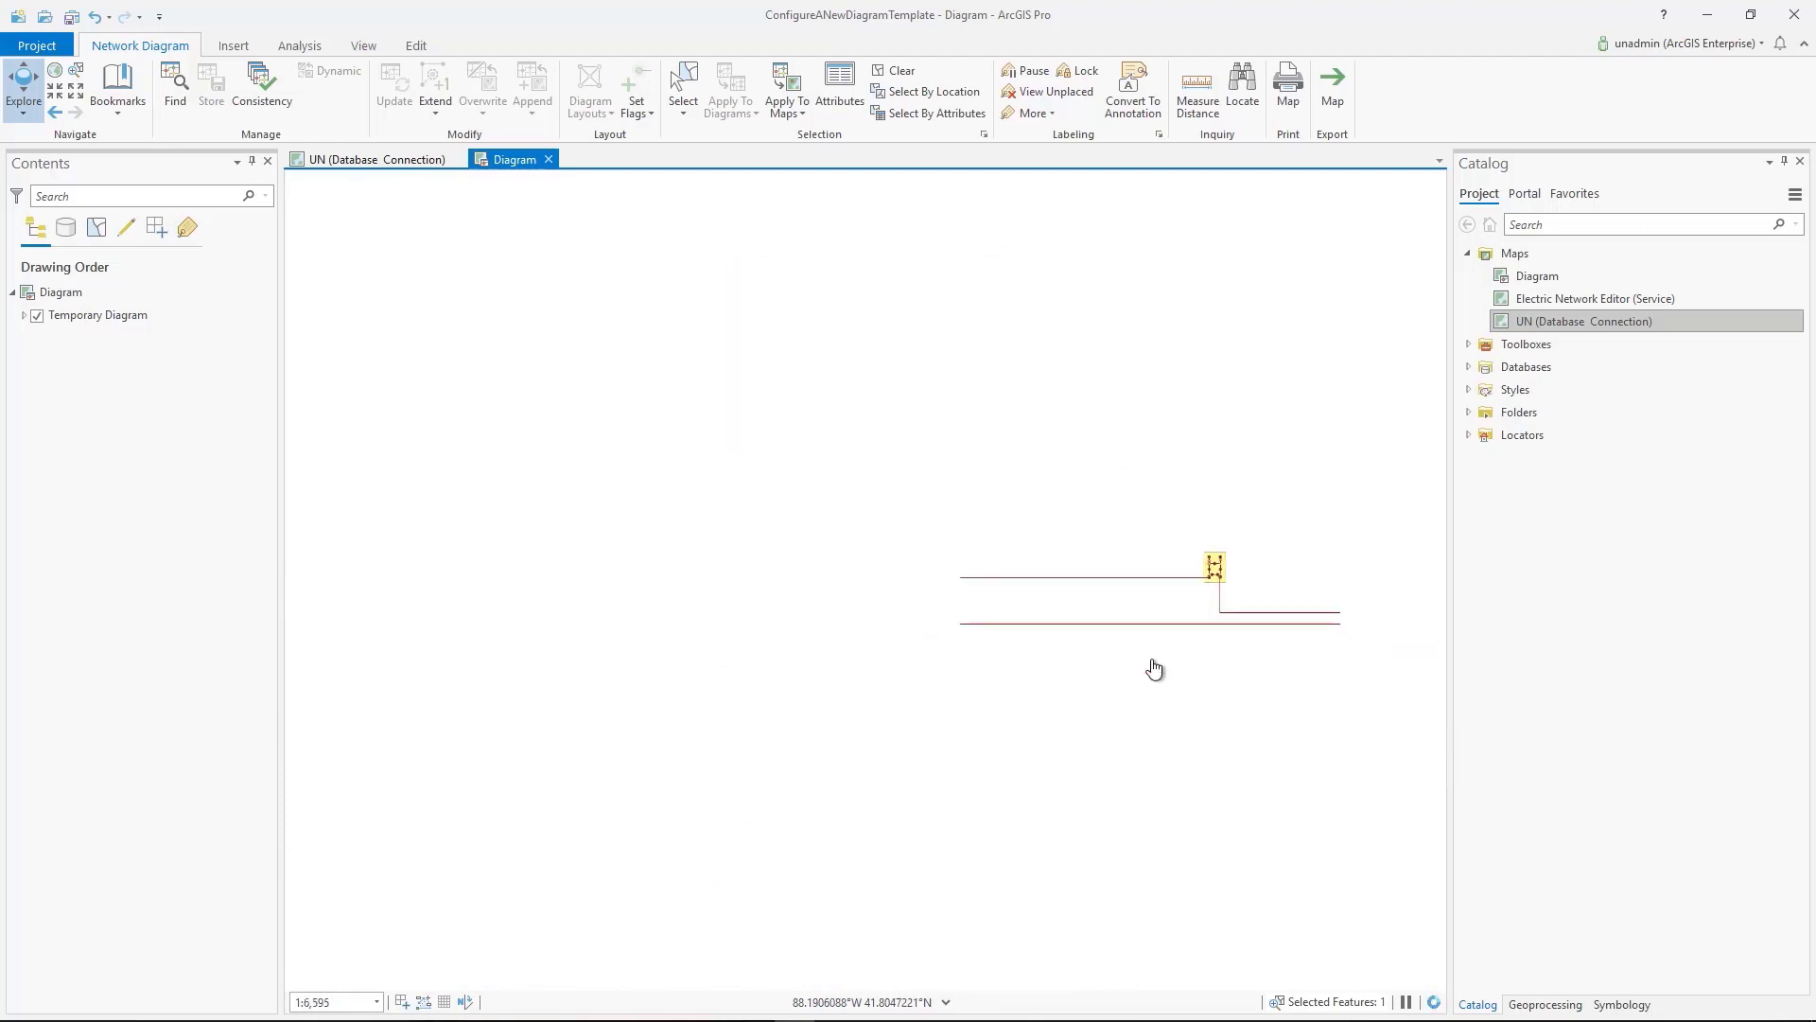
scroll(1010, 678, up, 7)
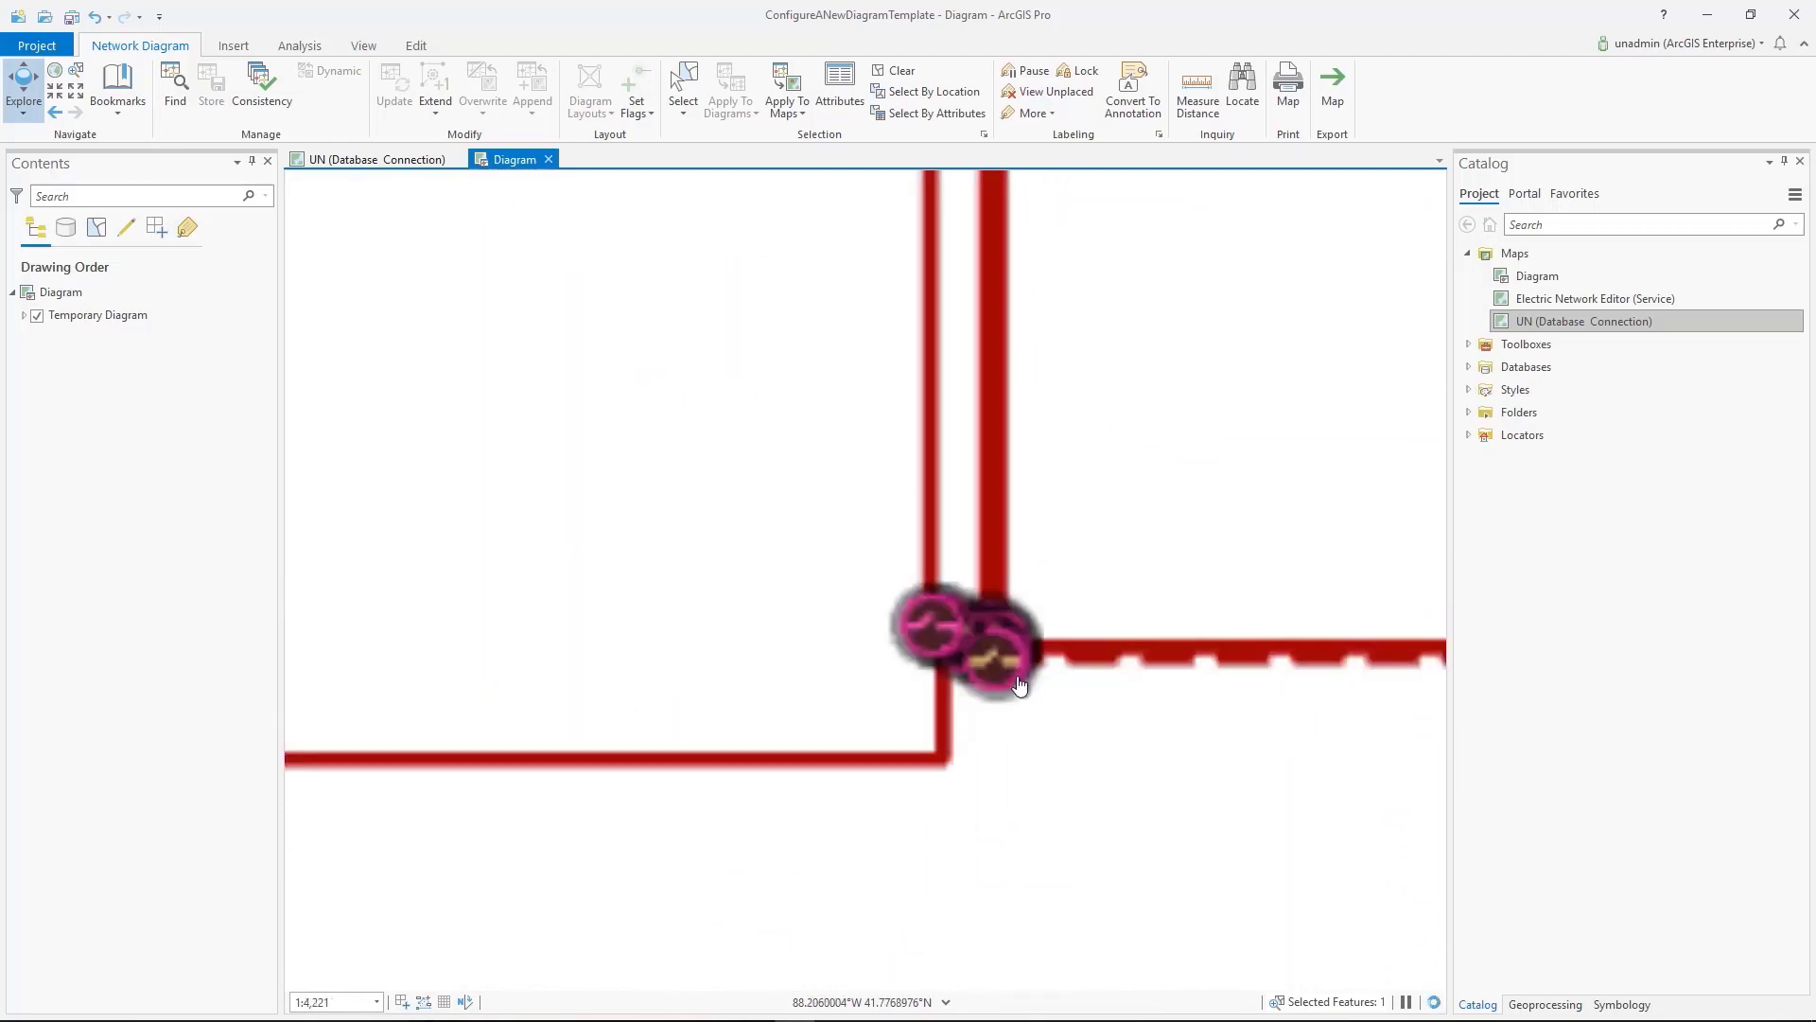
scroll(1014, 675, down, 8)
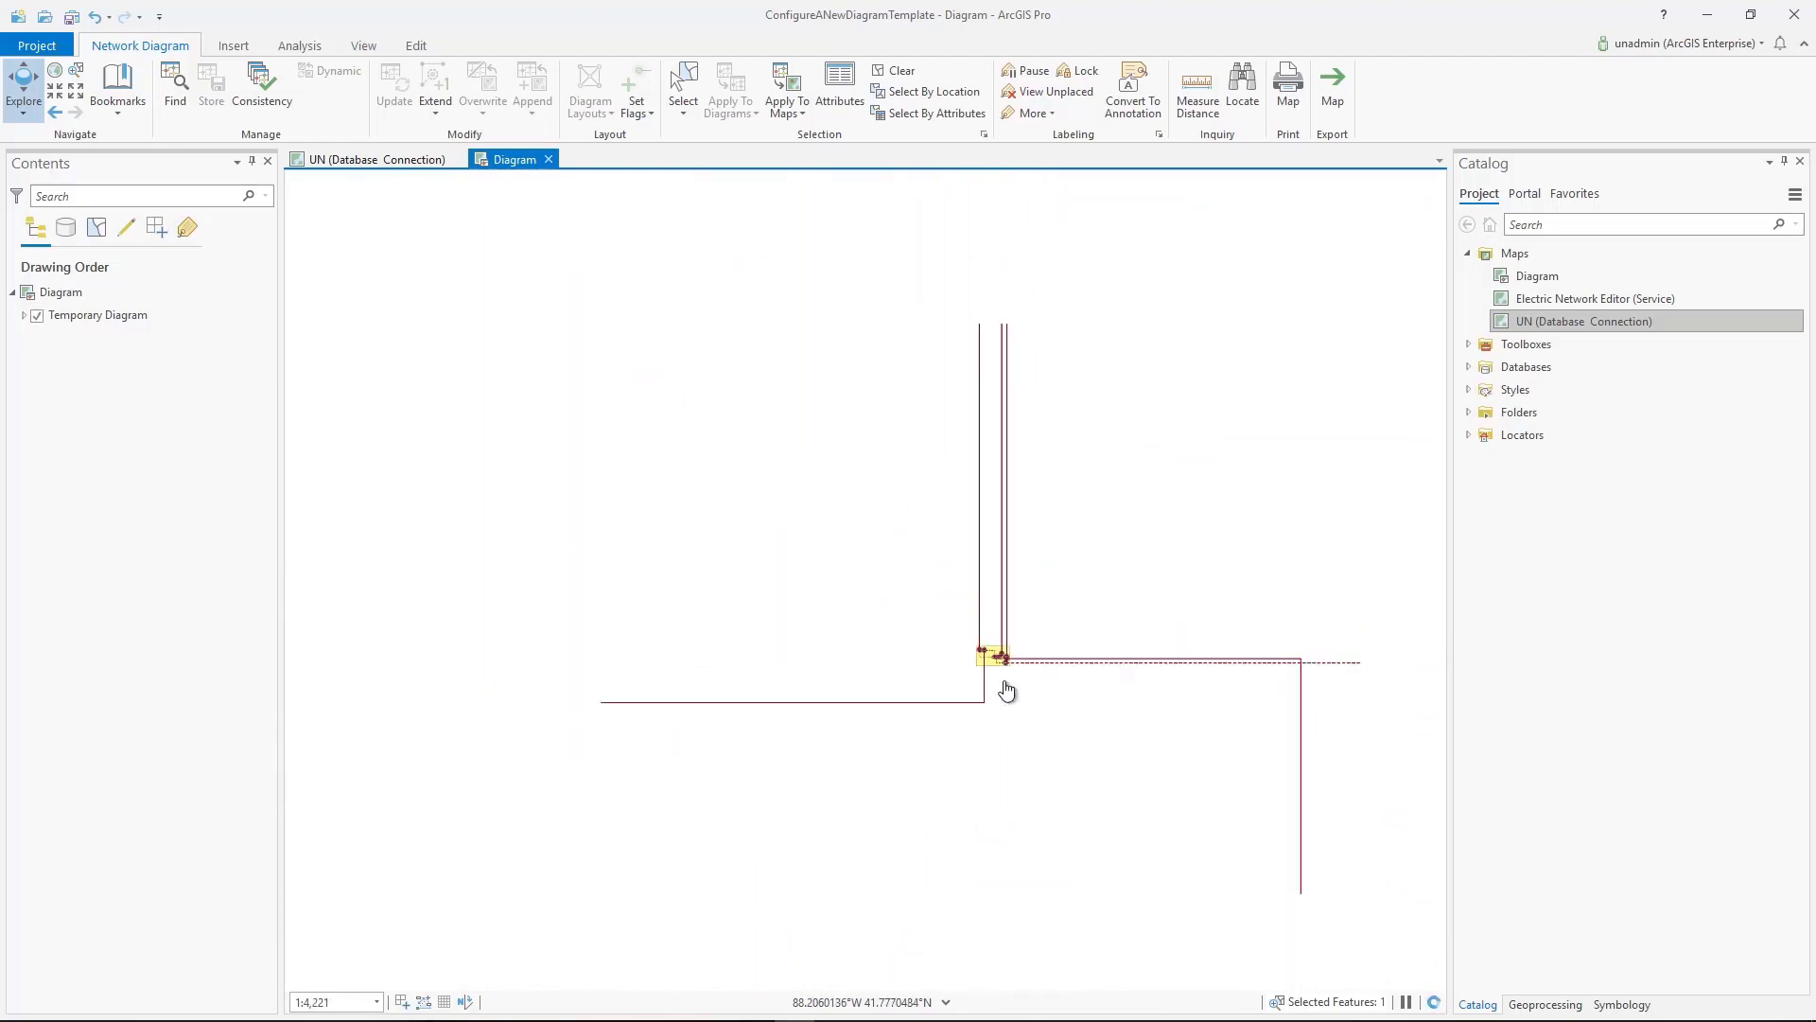
drag(1027, 811, 549, 556)
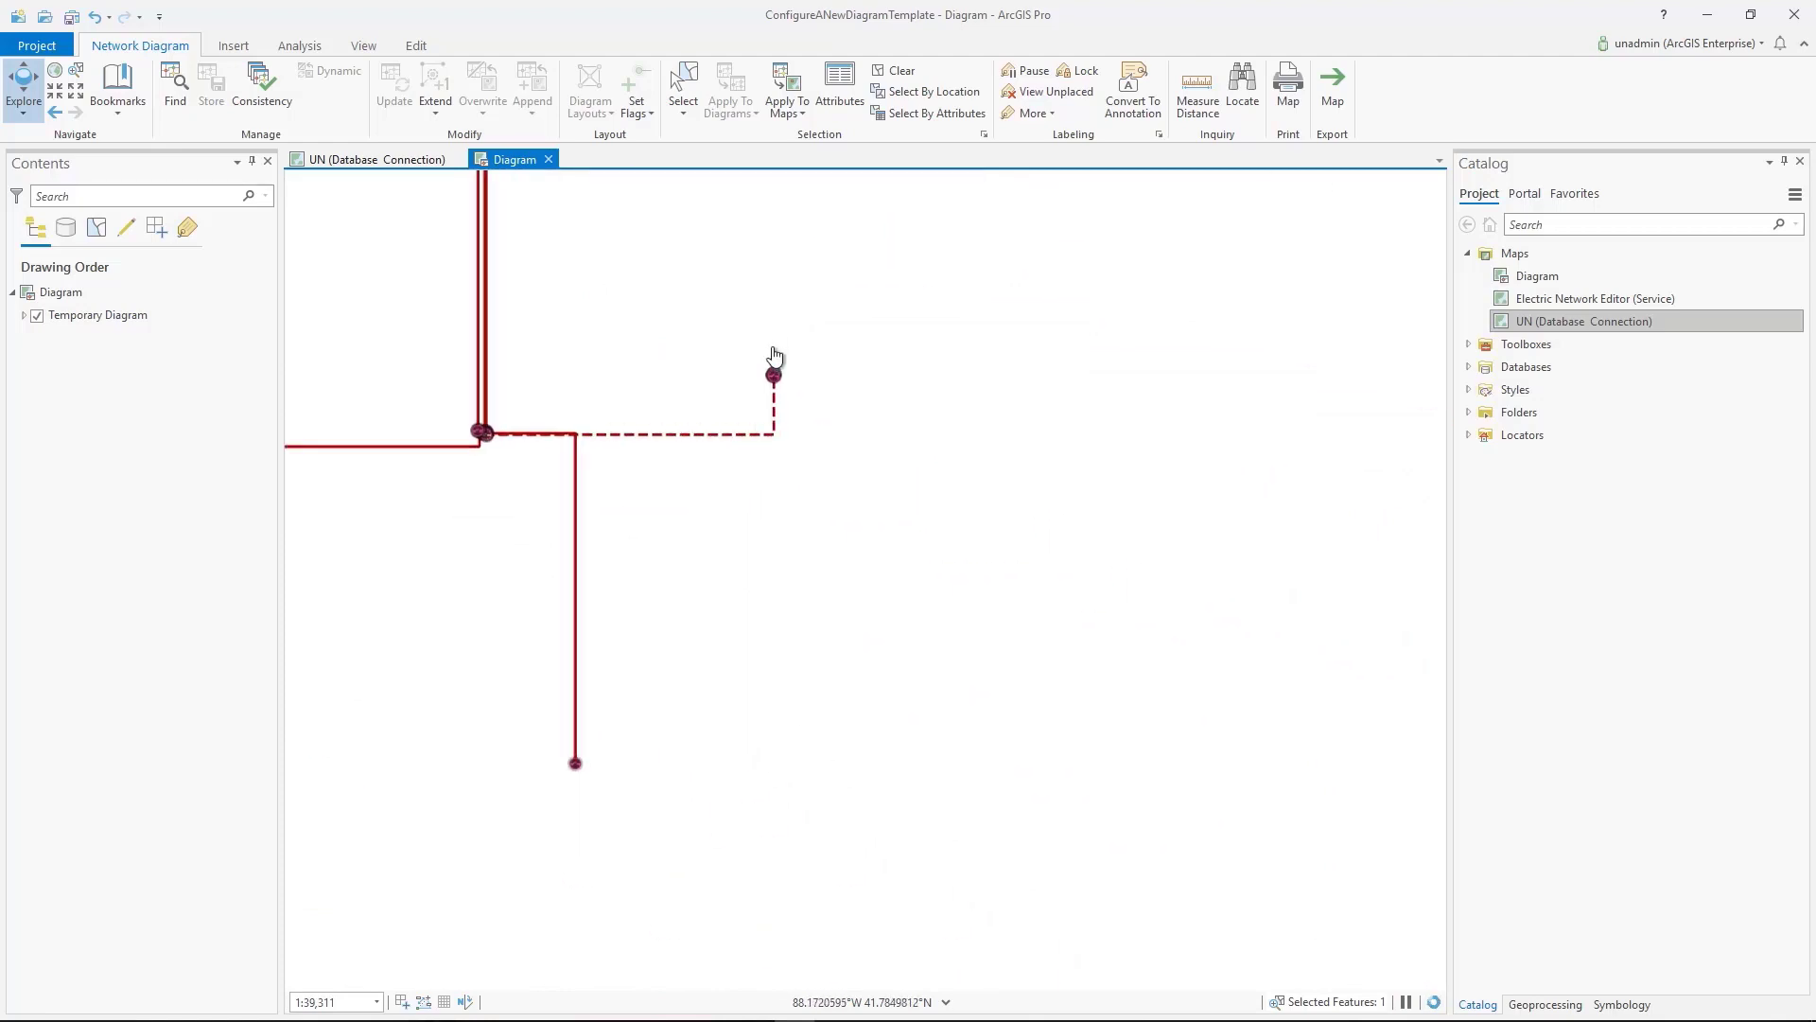
scroll(860, 507, up, 3)
scroll(899, 894, down, 3)
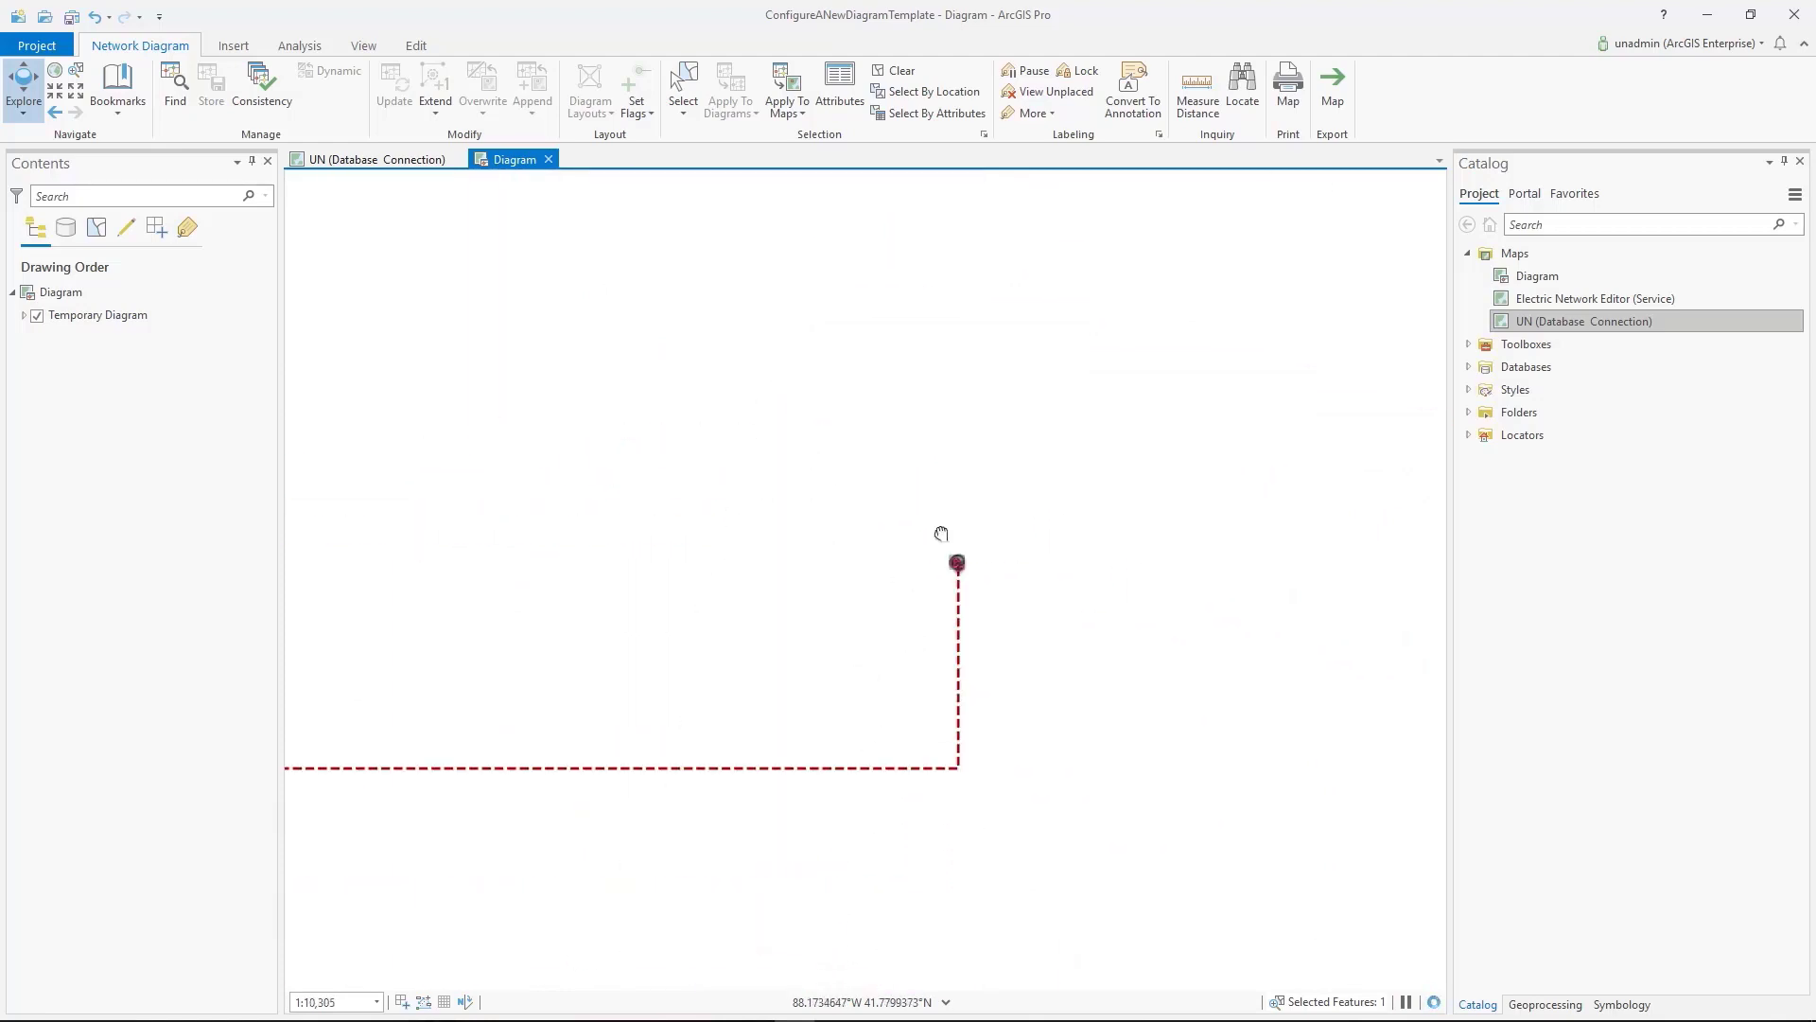
drag(813, 785, 903, 706)
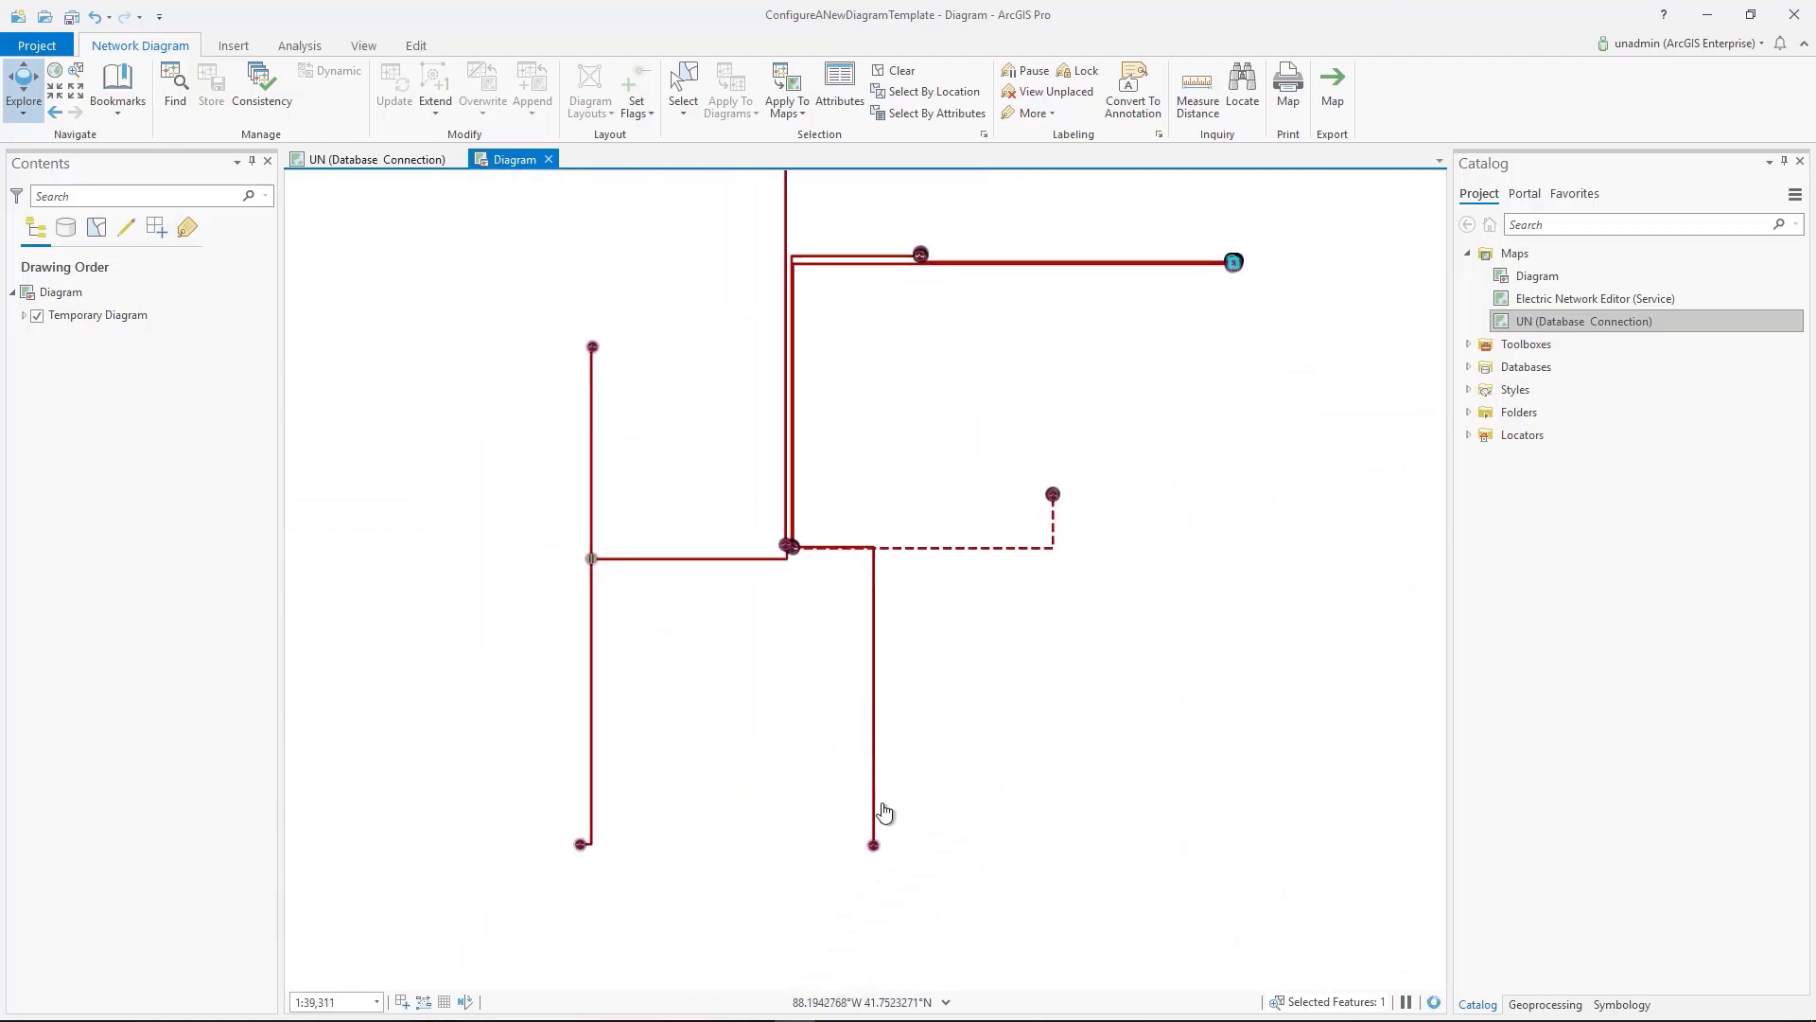
scroll(884, 840, up, 10)
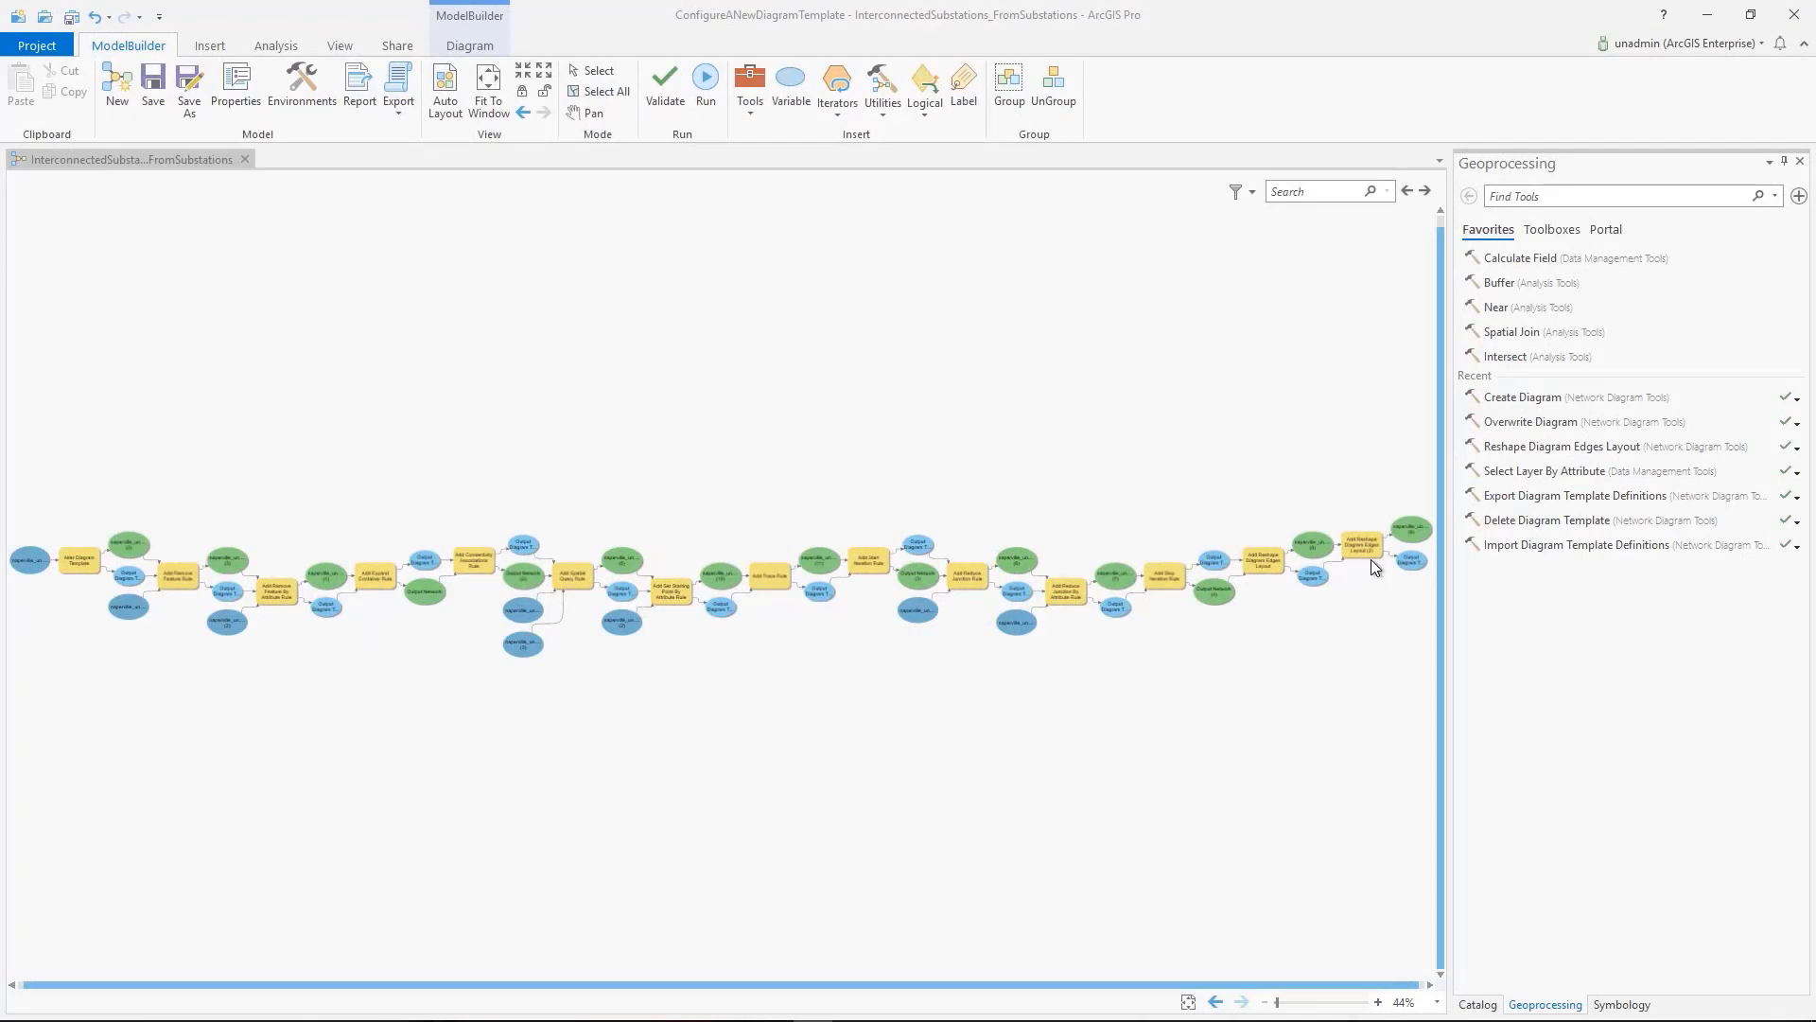
Step: Find the Add Compression Layout tool and place it in the model below Add Reshape Diagram Edges Layout (2)
scroll(1371, 560, up, 3)
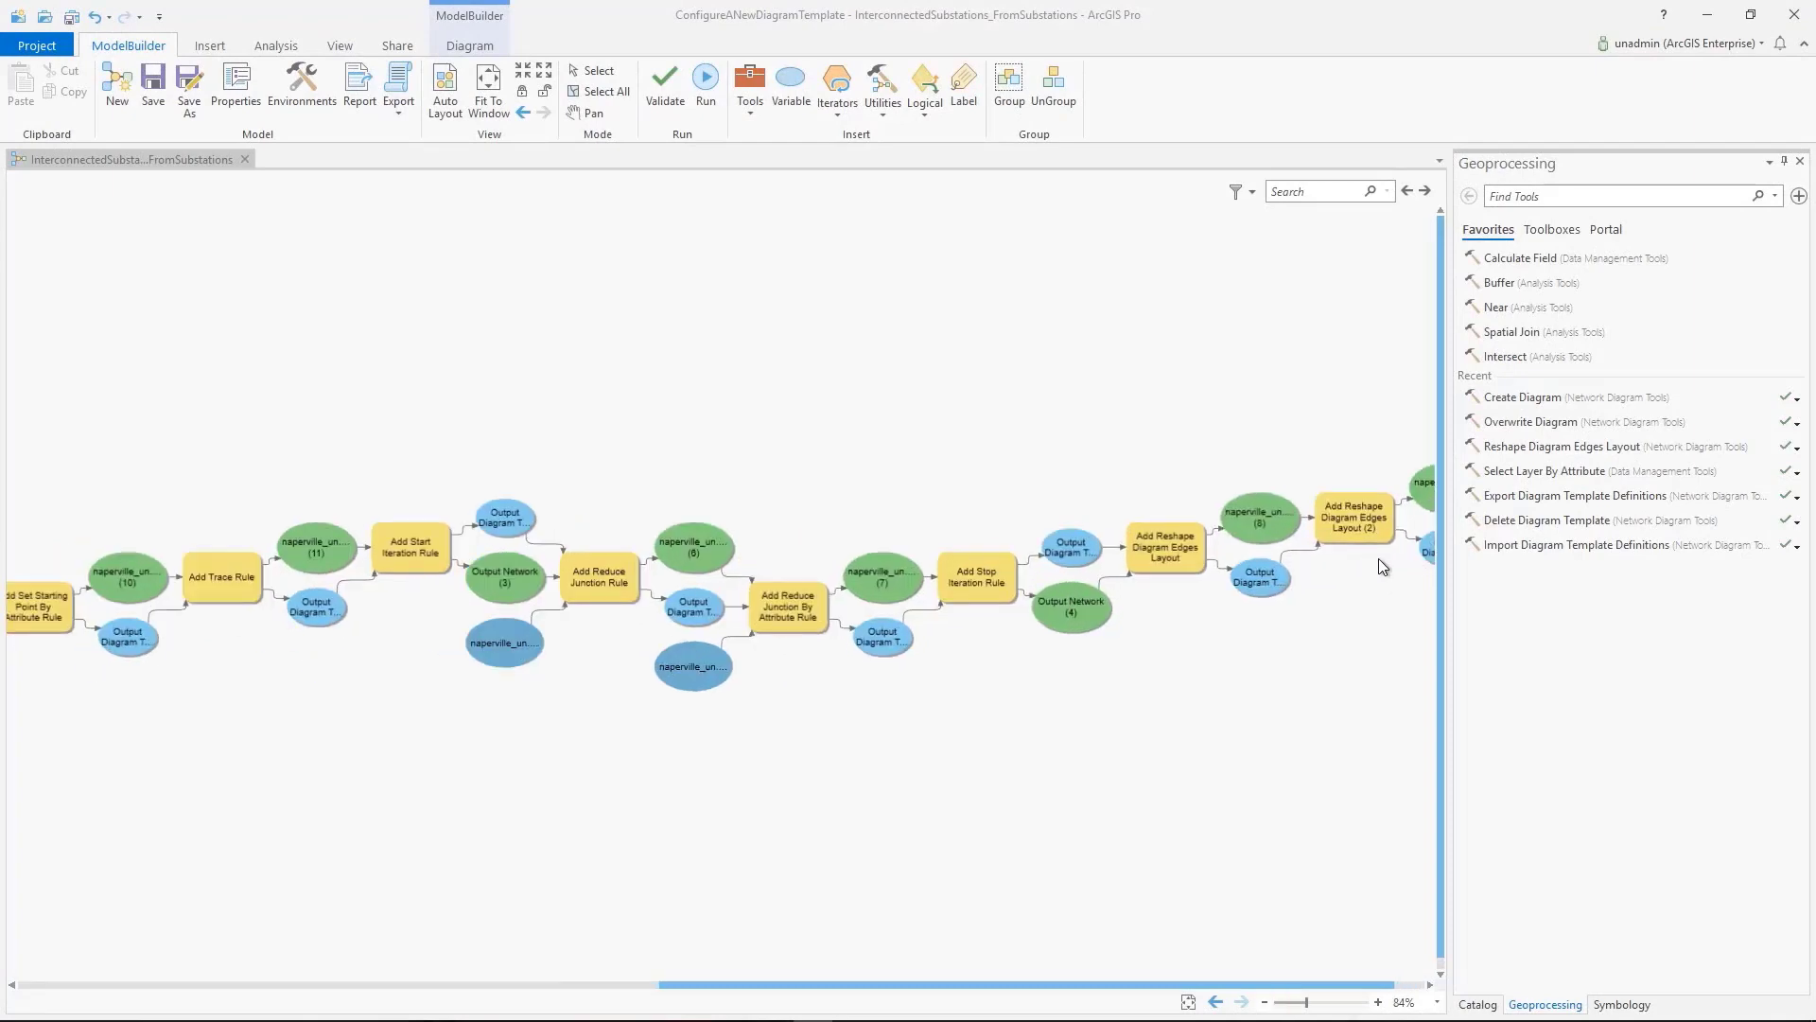
drag(1332, 985, 1373, 986)
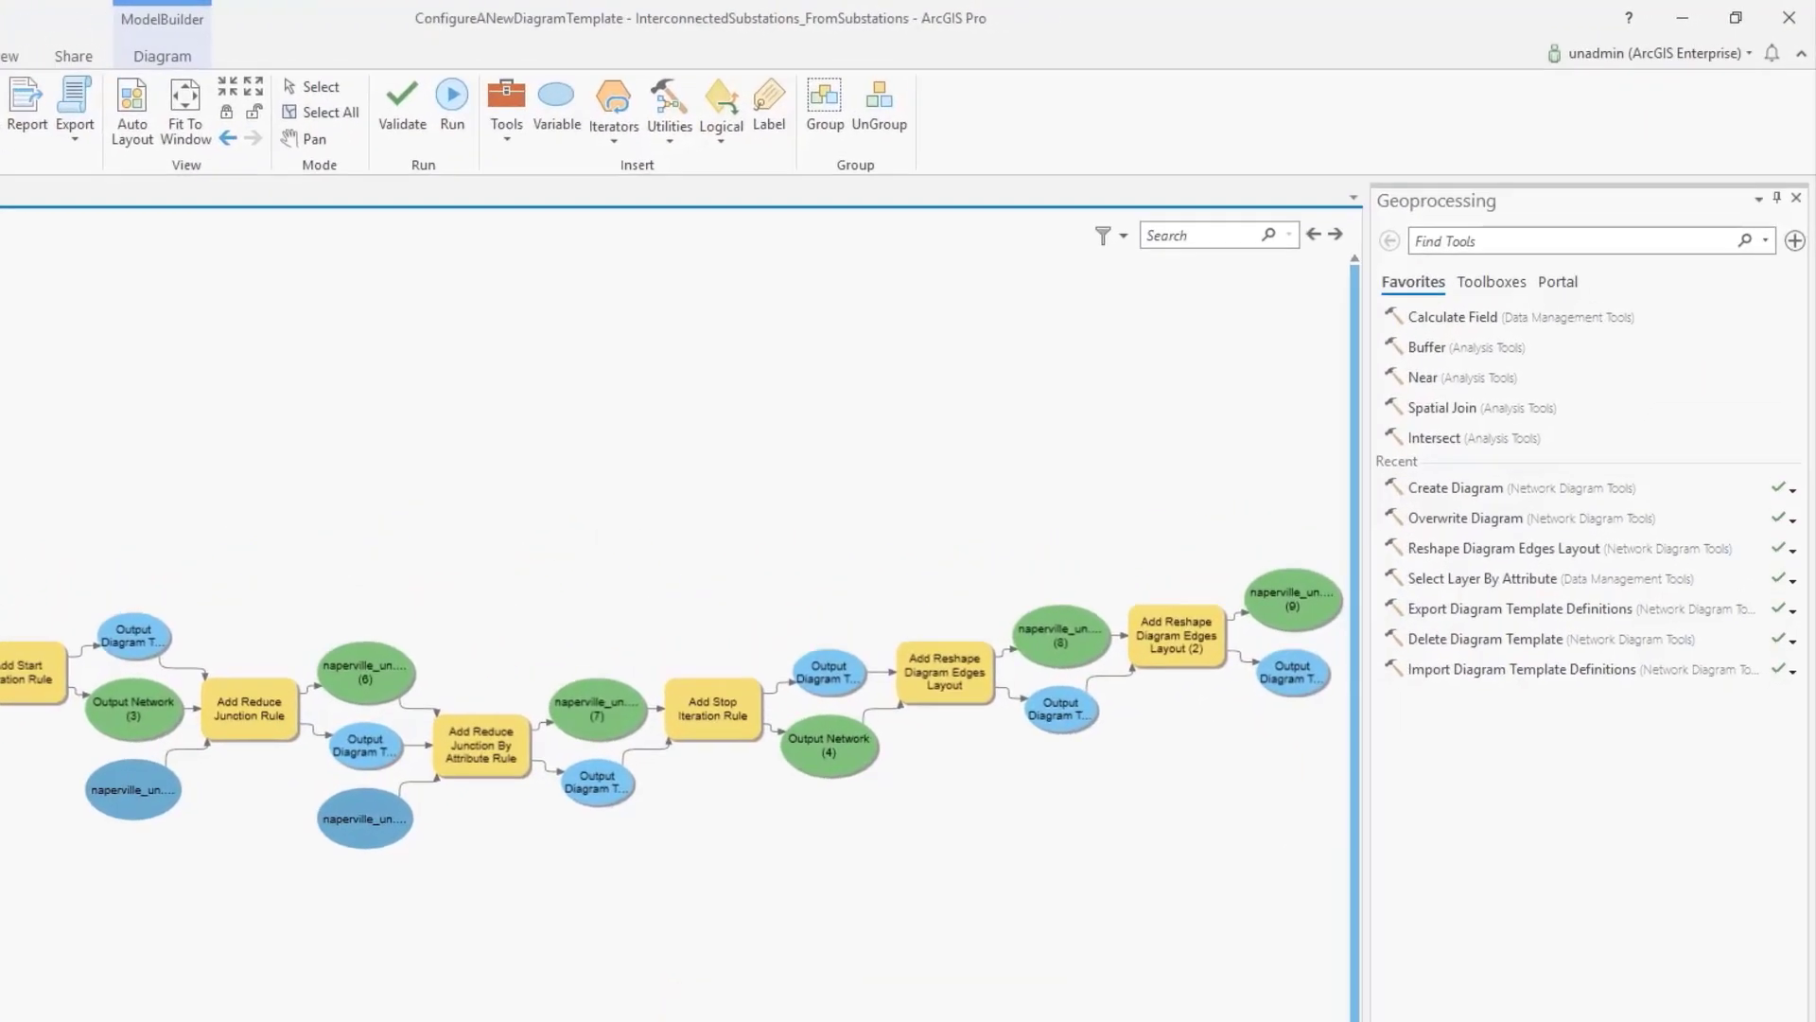
click(1561, 196)
text(add com)
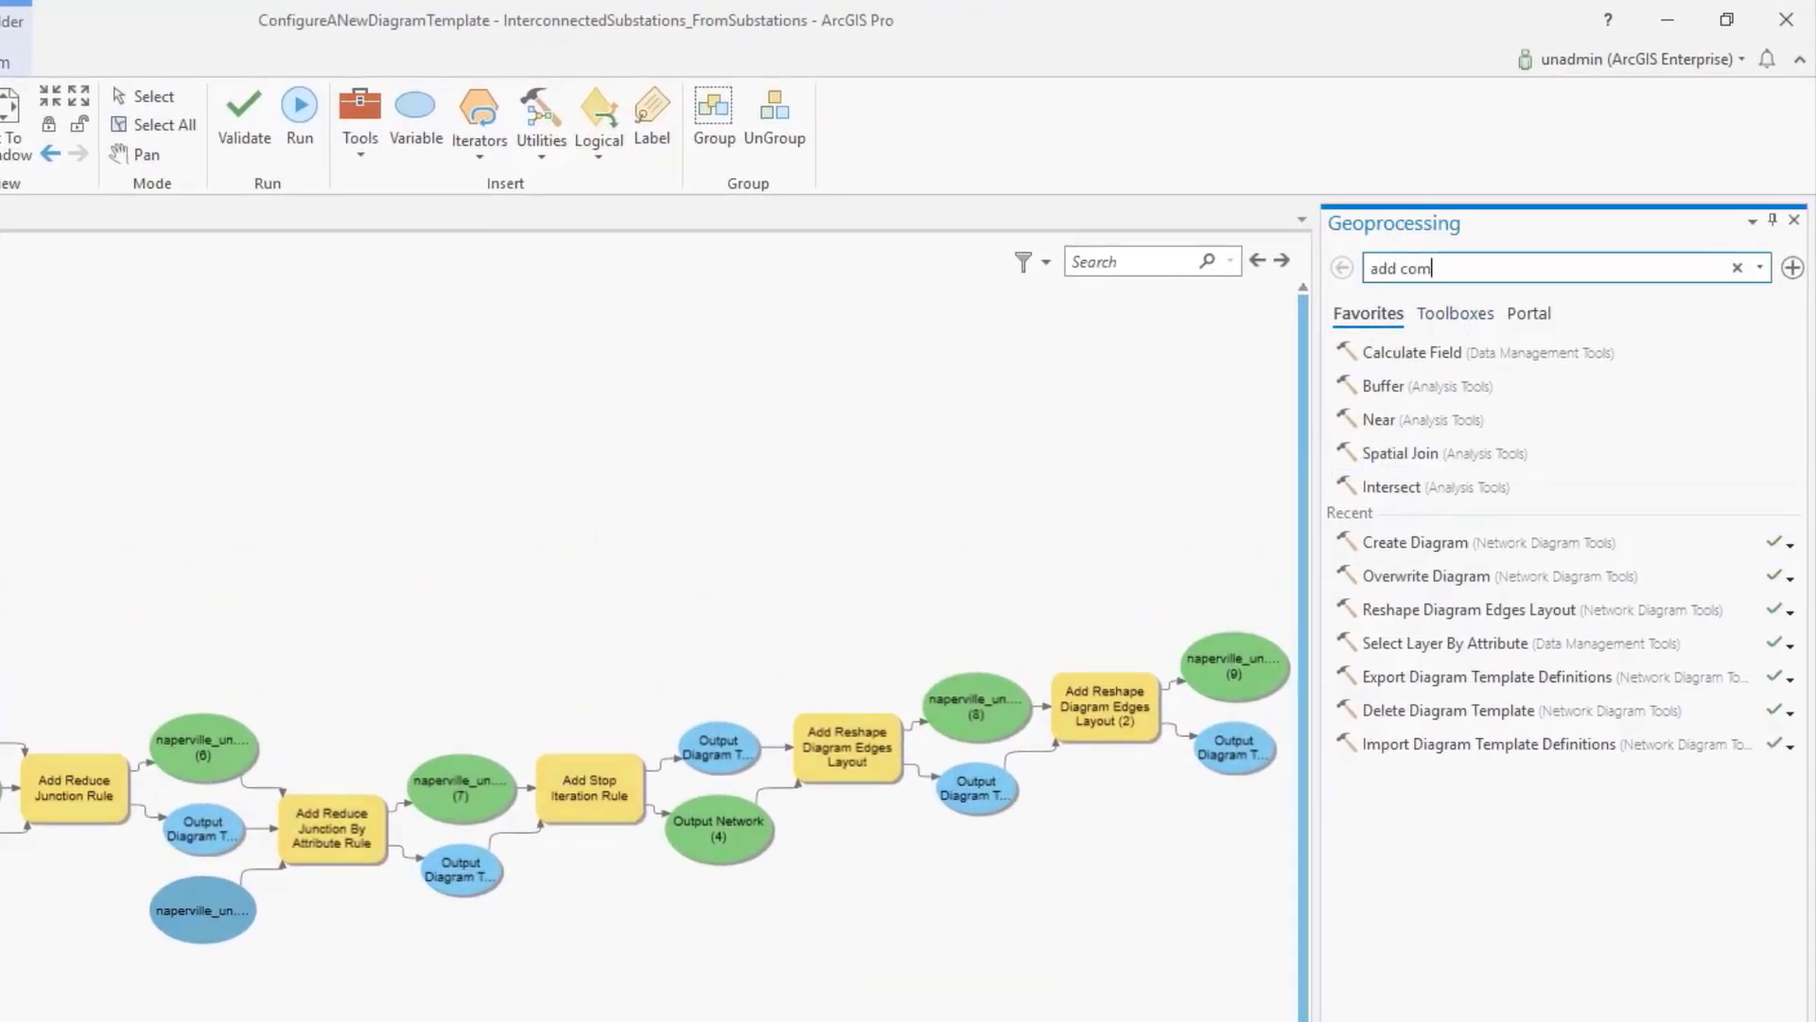
text(press)
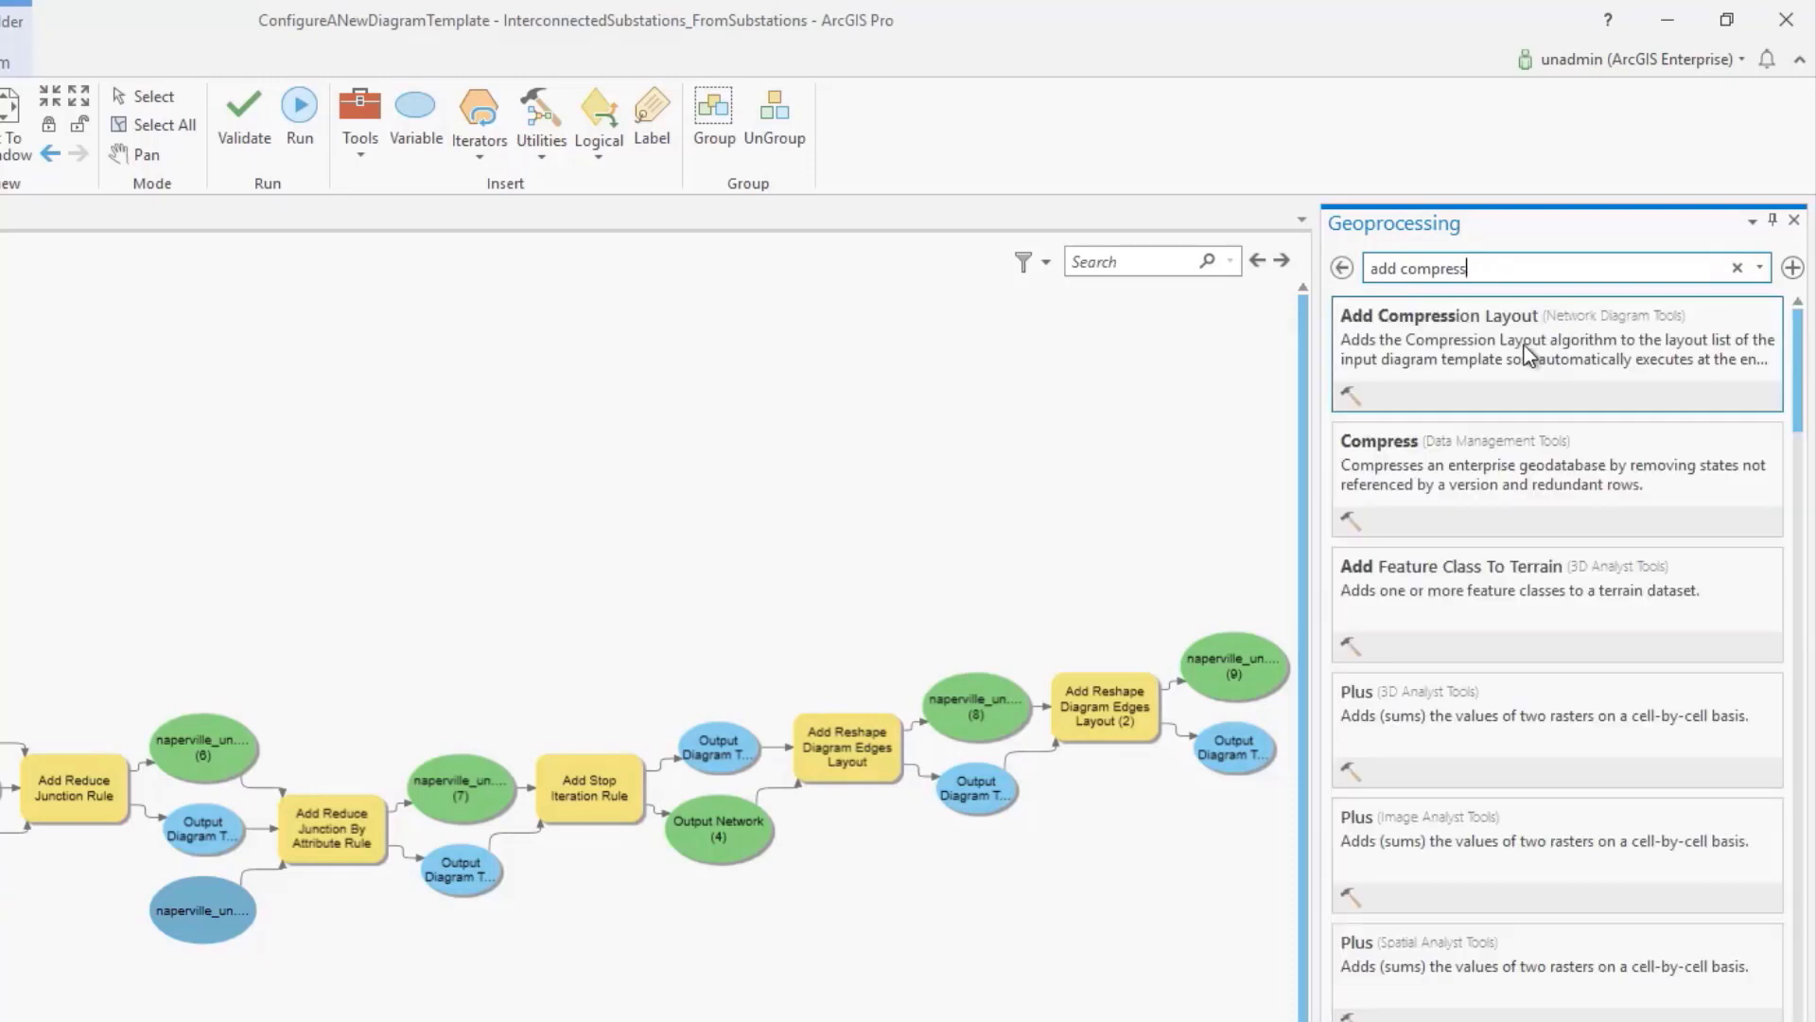
drag(1532, 356, 1135, 878)
drag(1140, 802, 1132, 879)
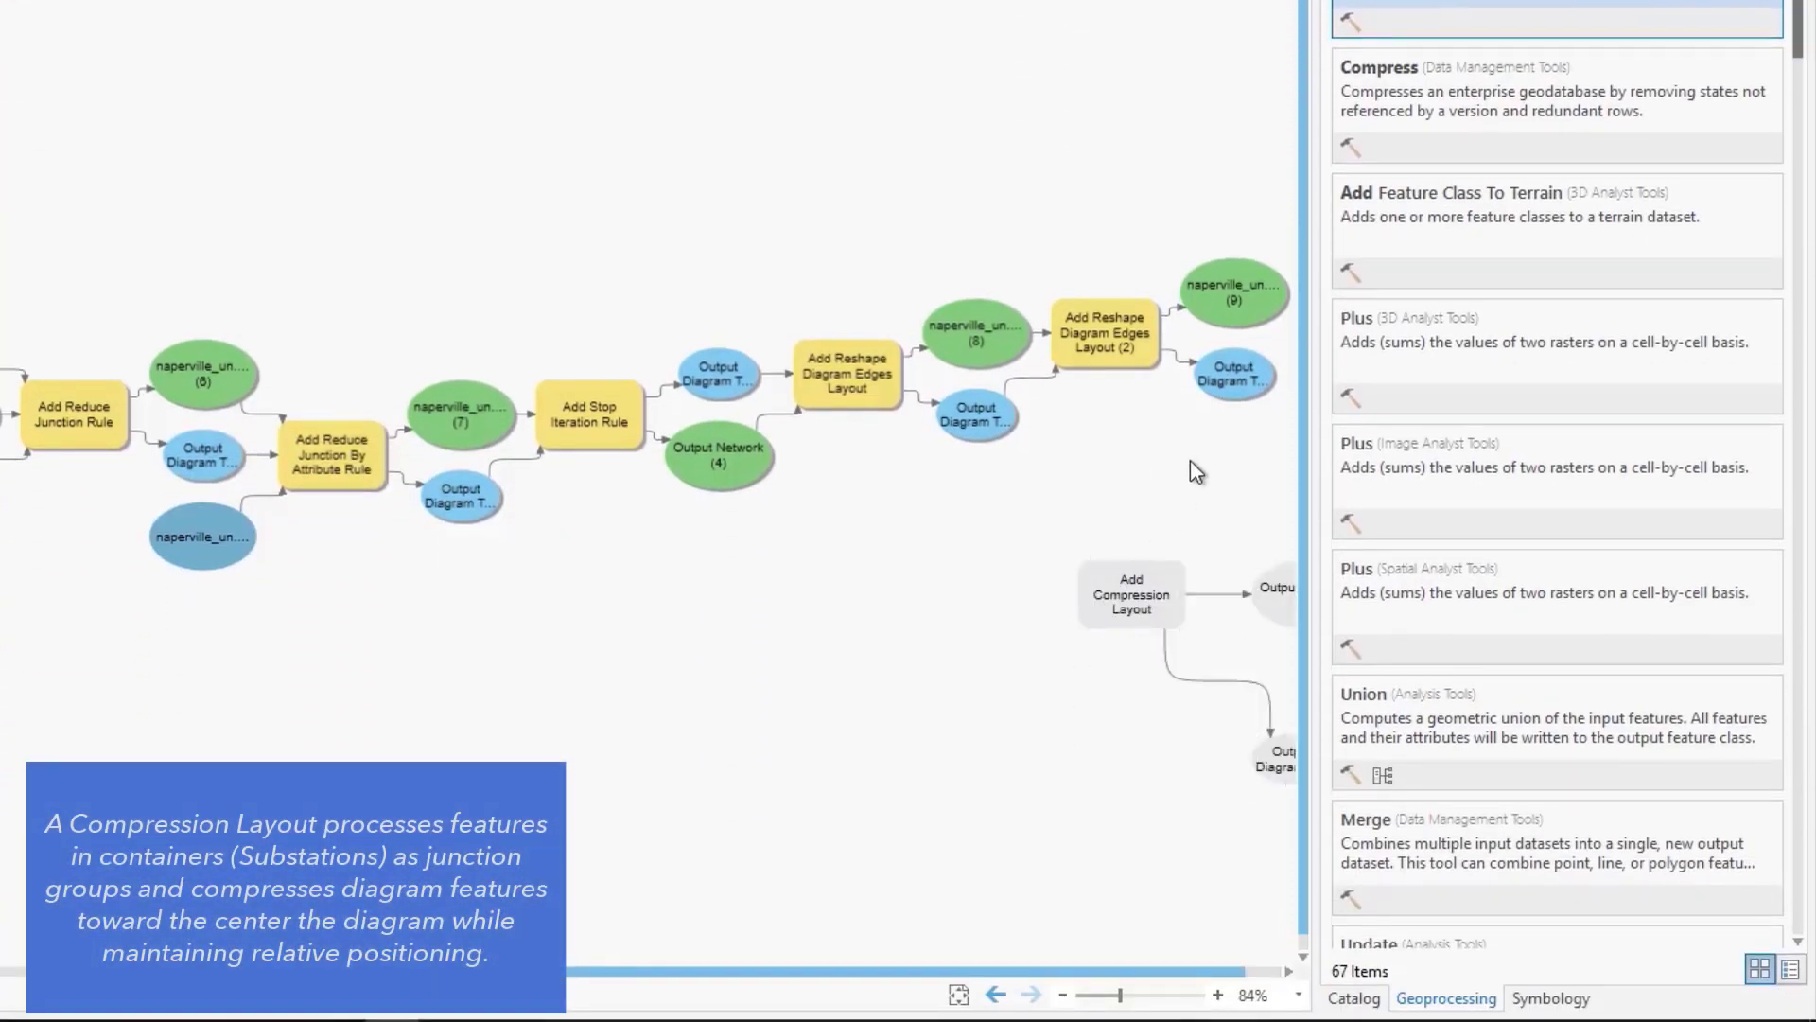
Step: Connect the Add Reshape Diagram Edges Layout (2) output to Add Compression Layout as input network, accept its parameters, and auto-arrange the model
drag(1140, 606, 1152, 613)
click(1230, 609)
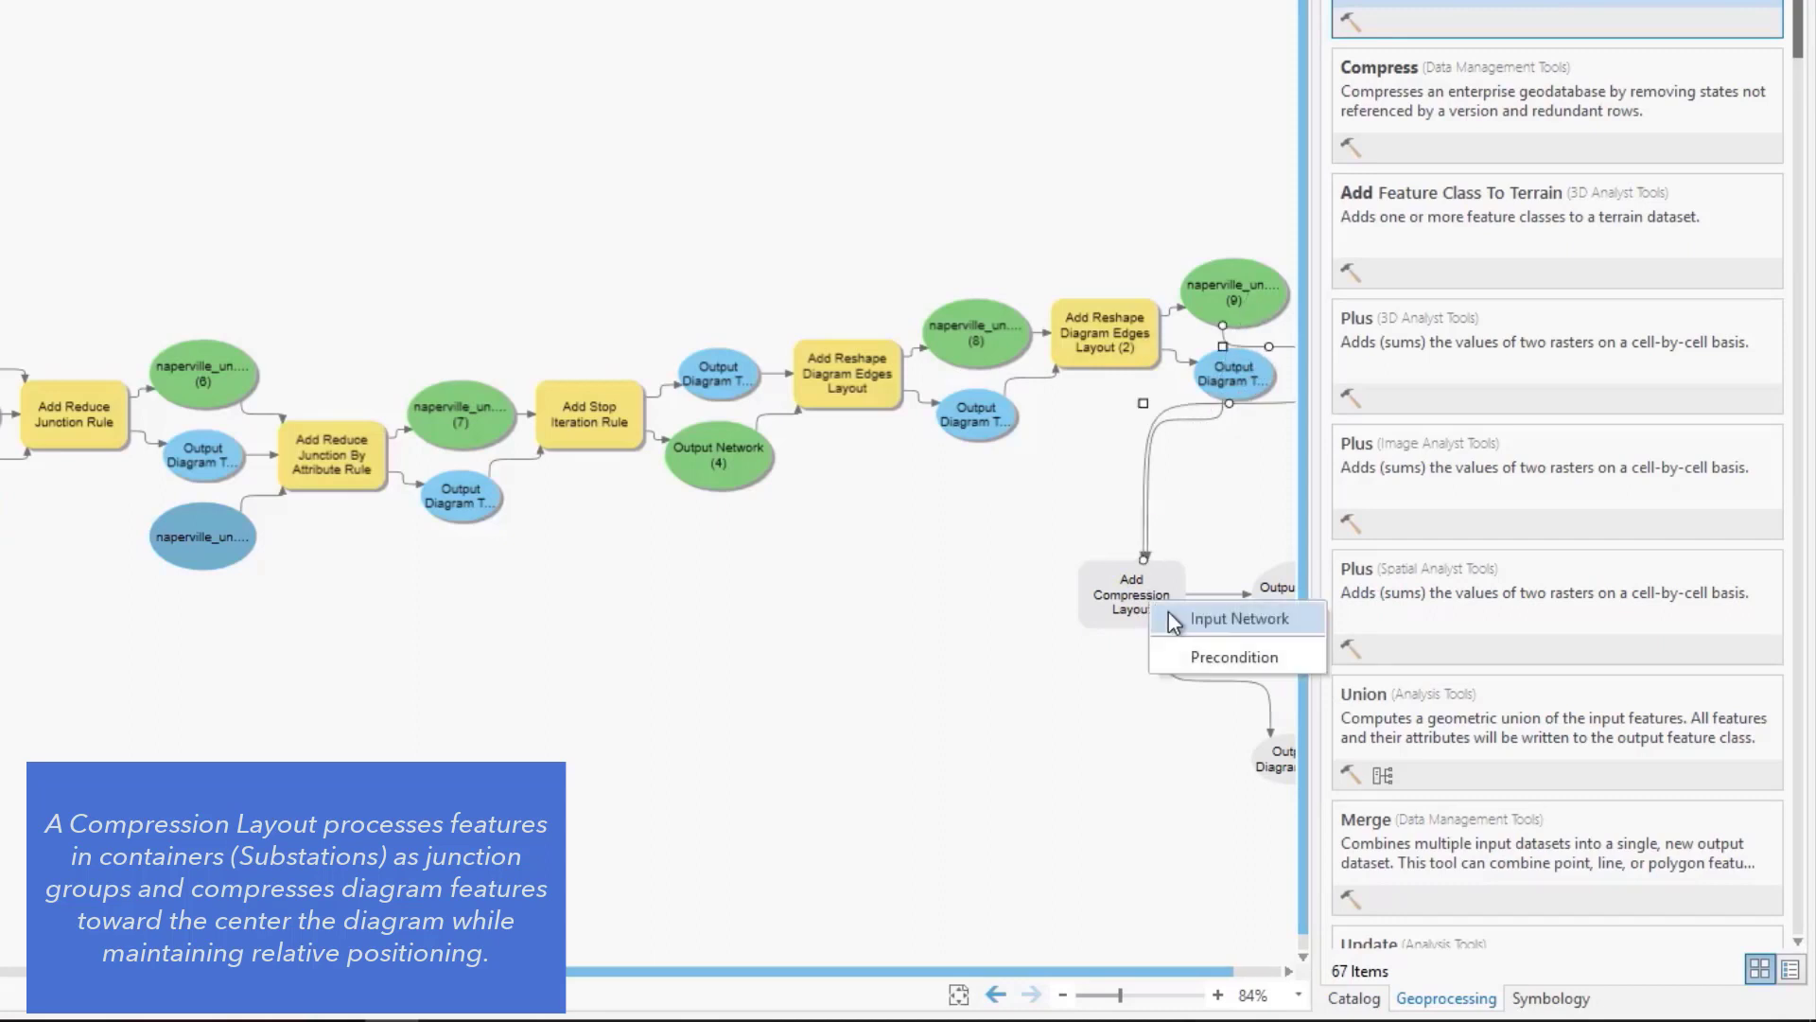
click(1211, 621)
double_click(1153, 625)
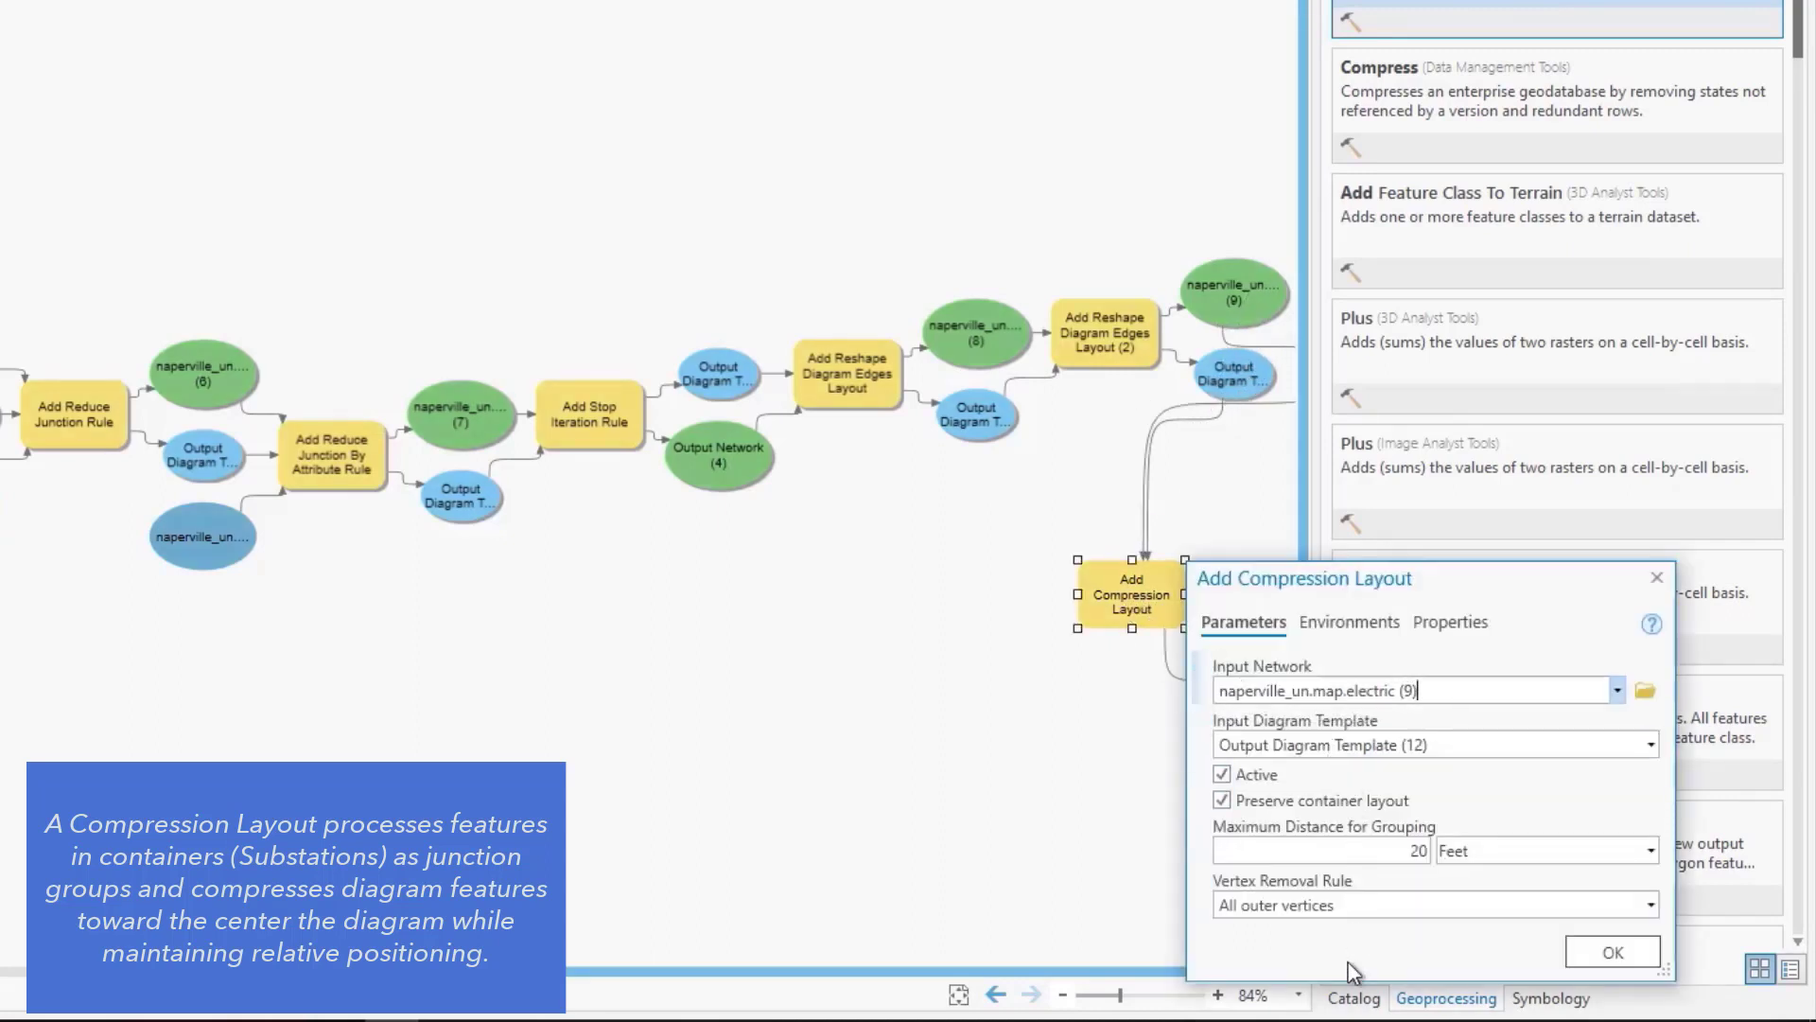
click(1601, 953)
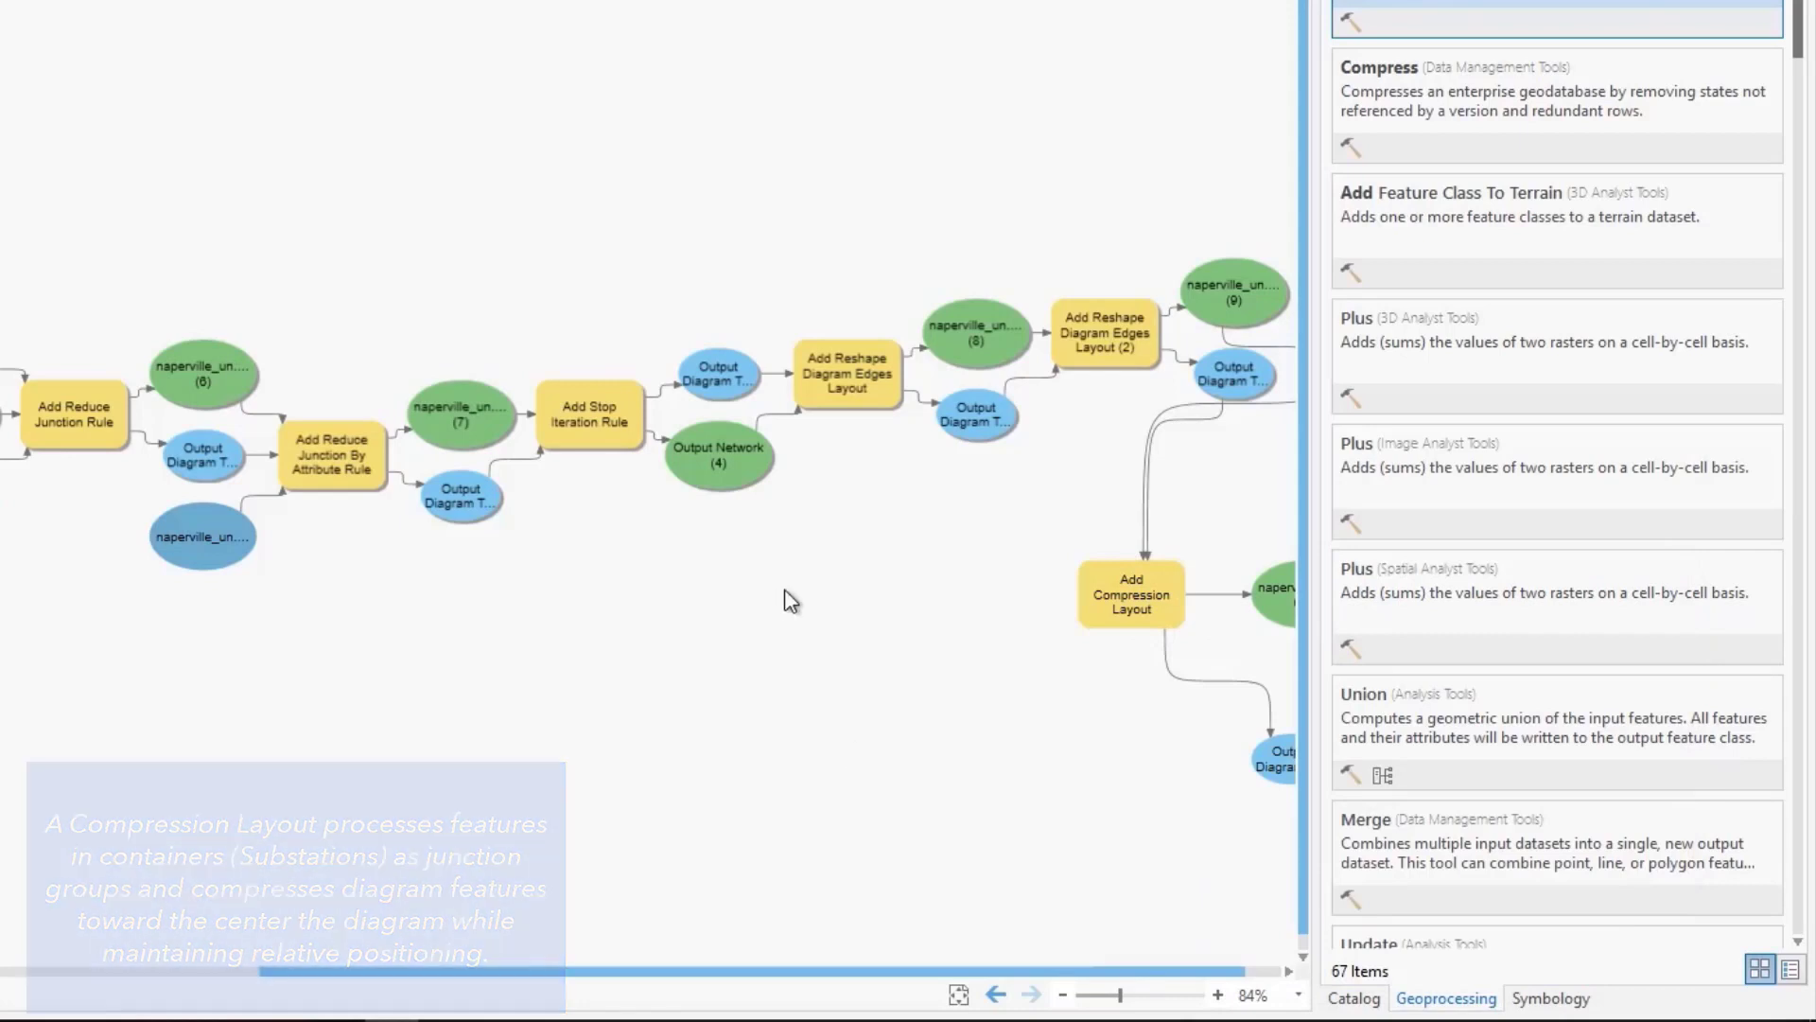
click(174, 2)
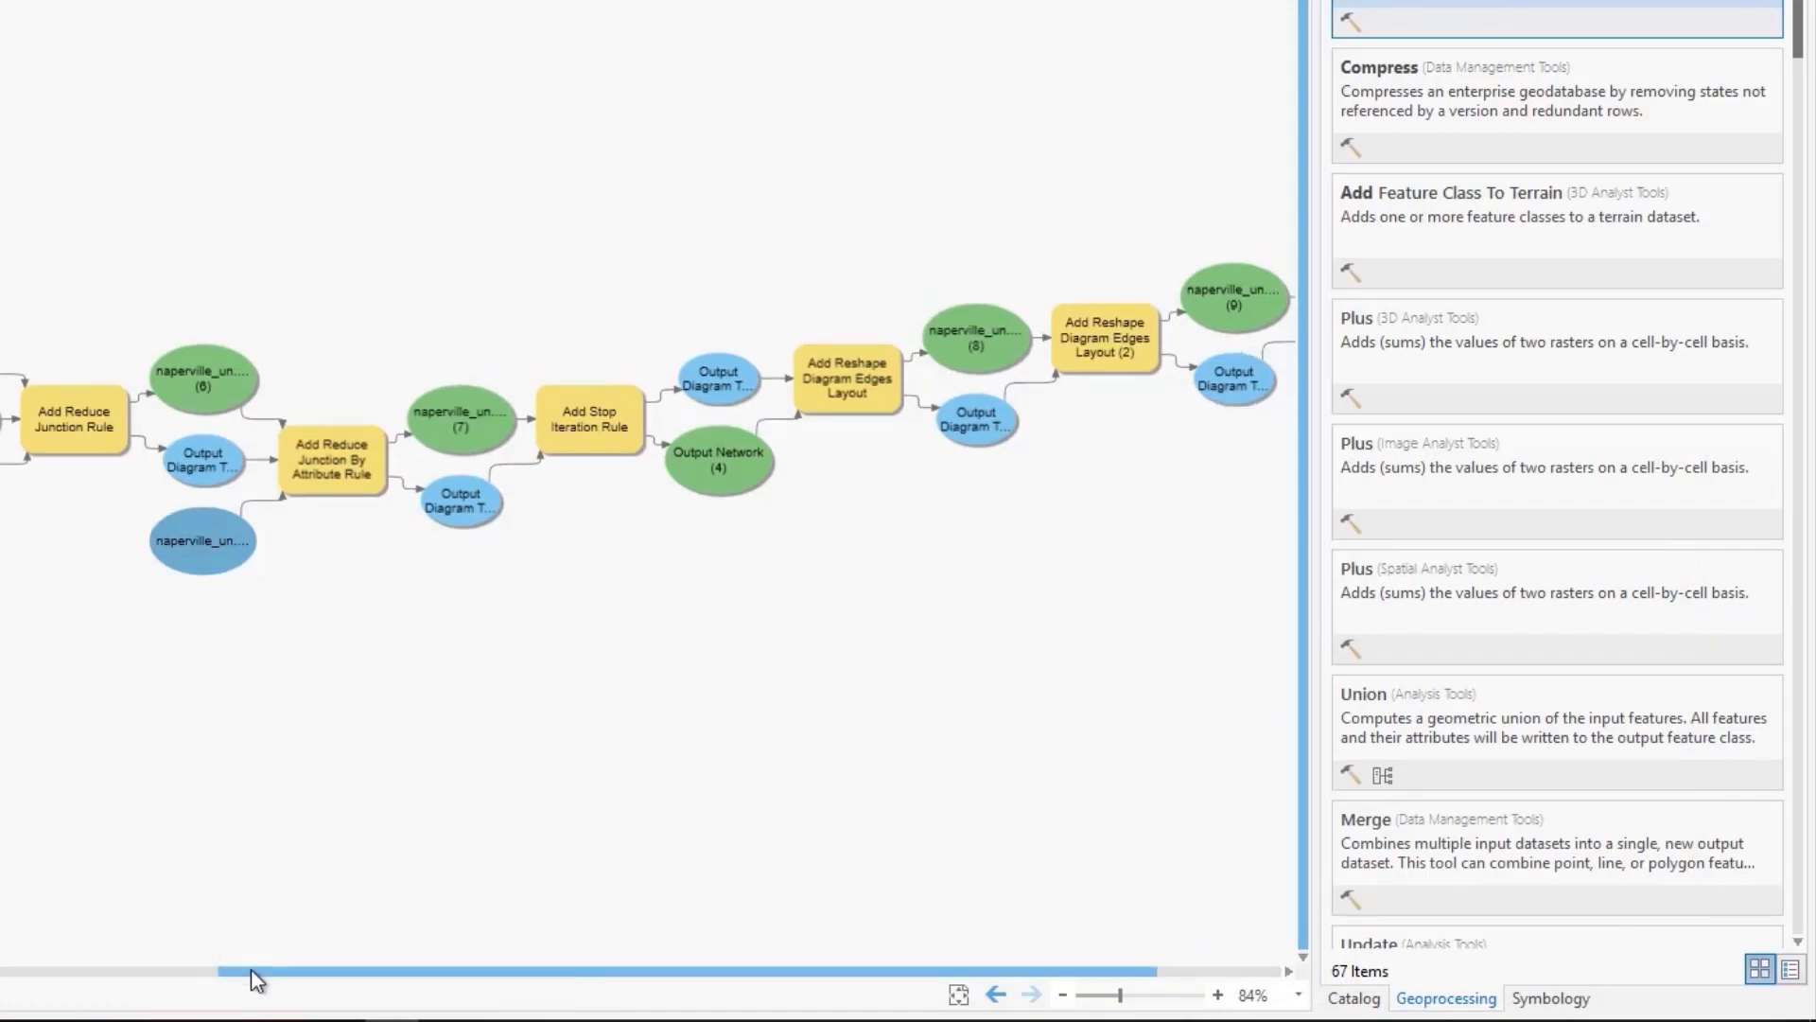
Step: Set the container margin to 10 feet in the Alter Diagram Template tool's general definitions
drag(253, 971, 0, 971)
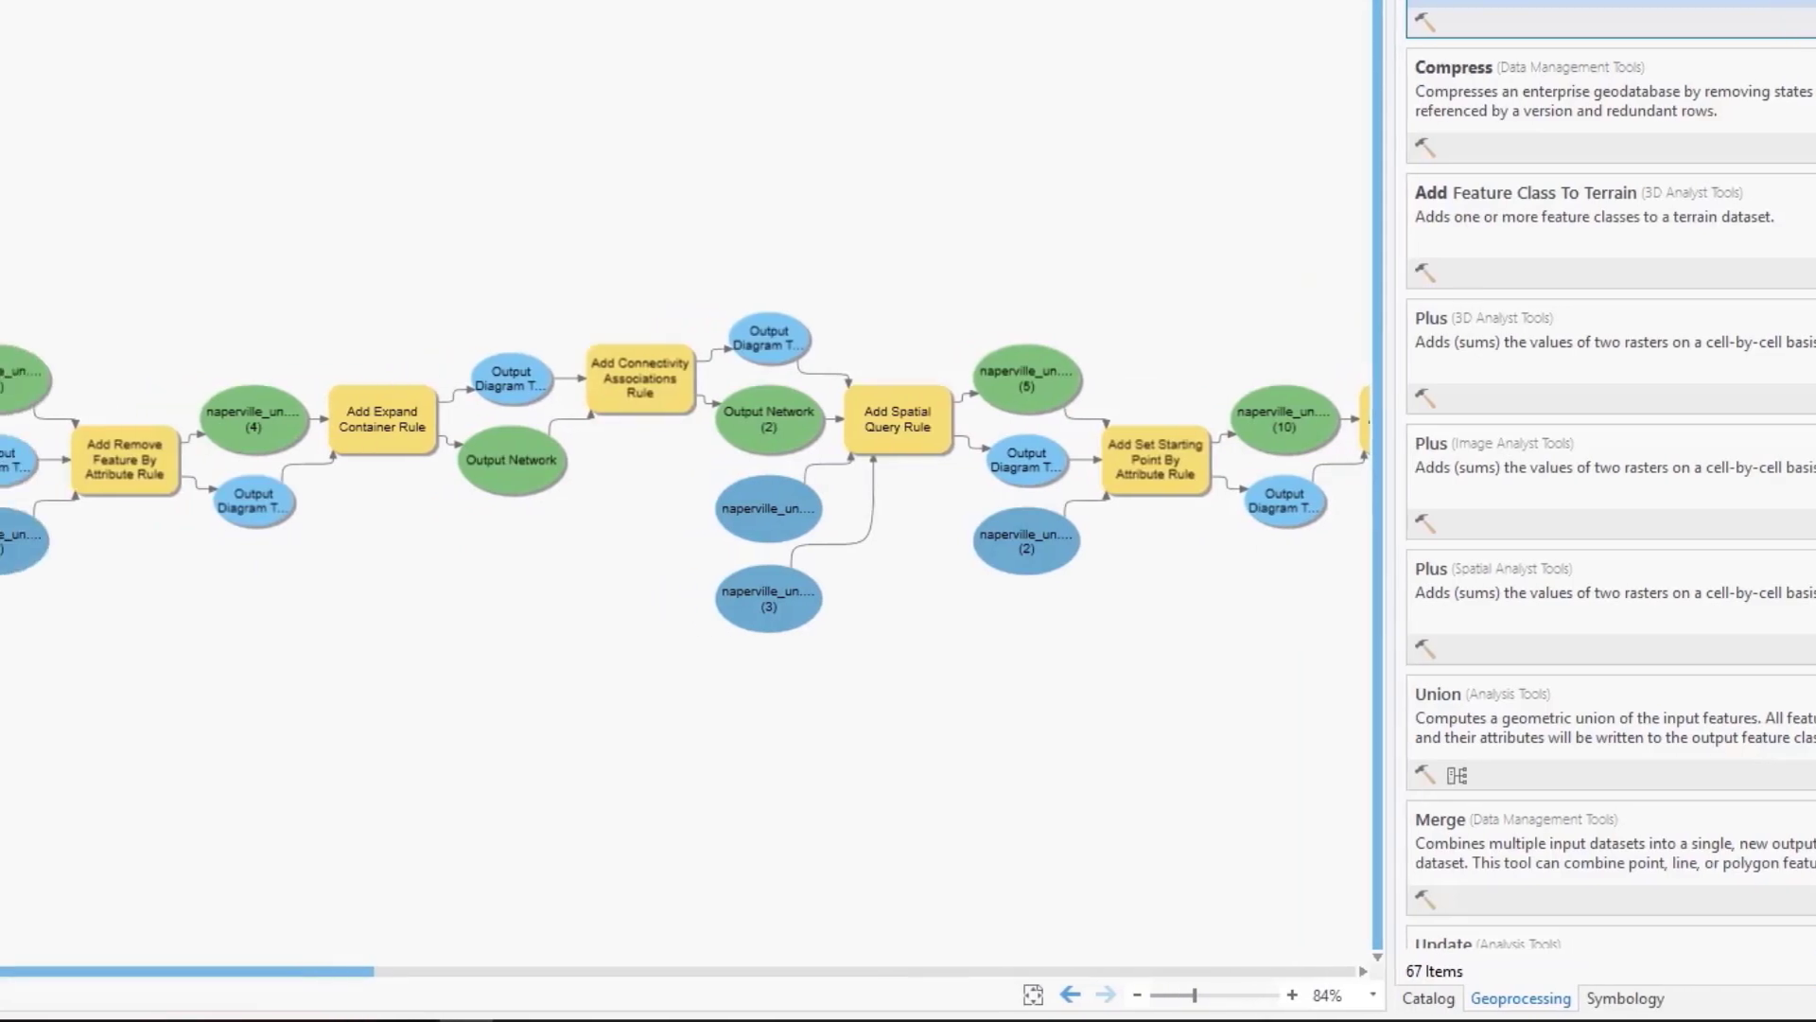
double_click(30, 391)
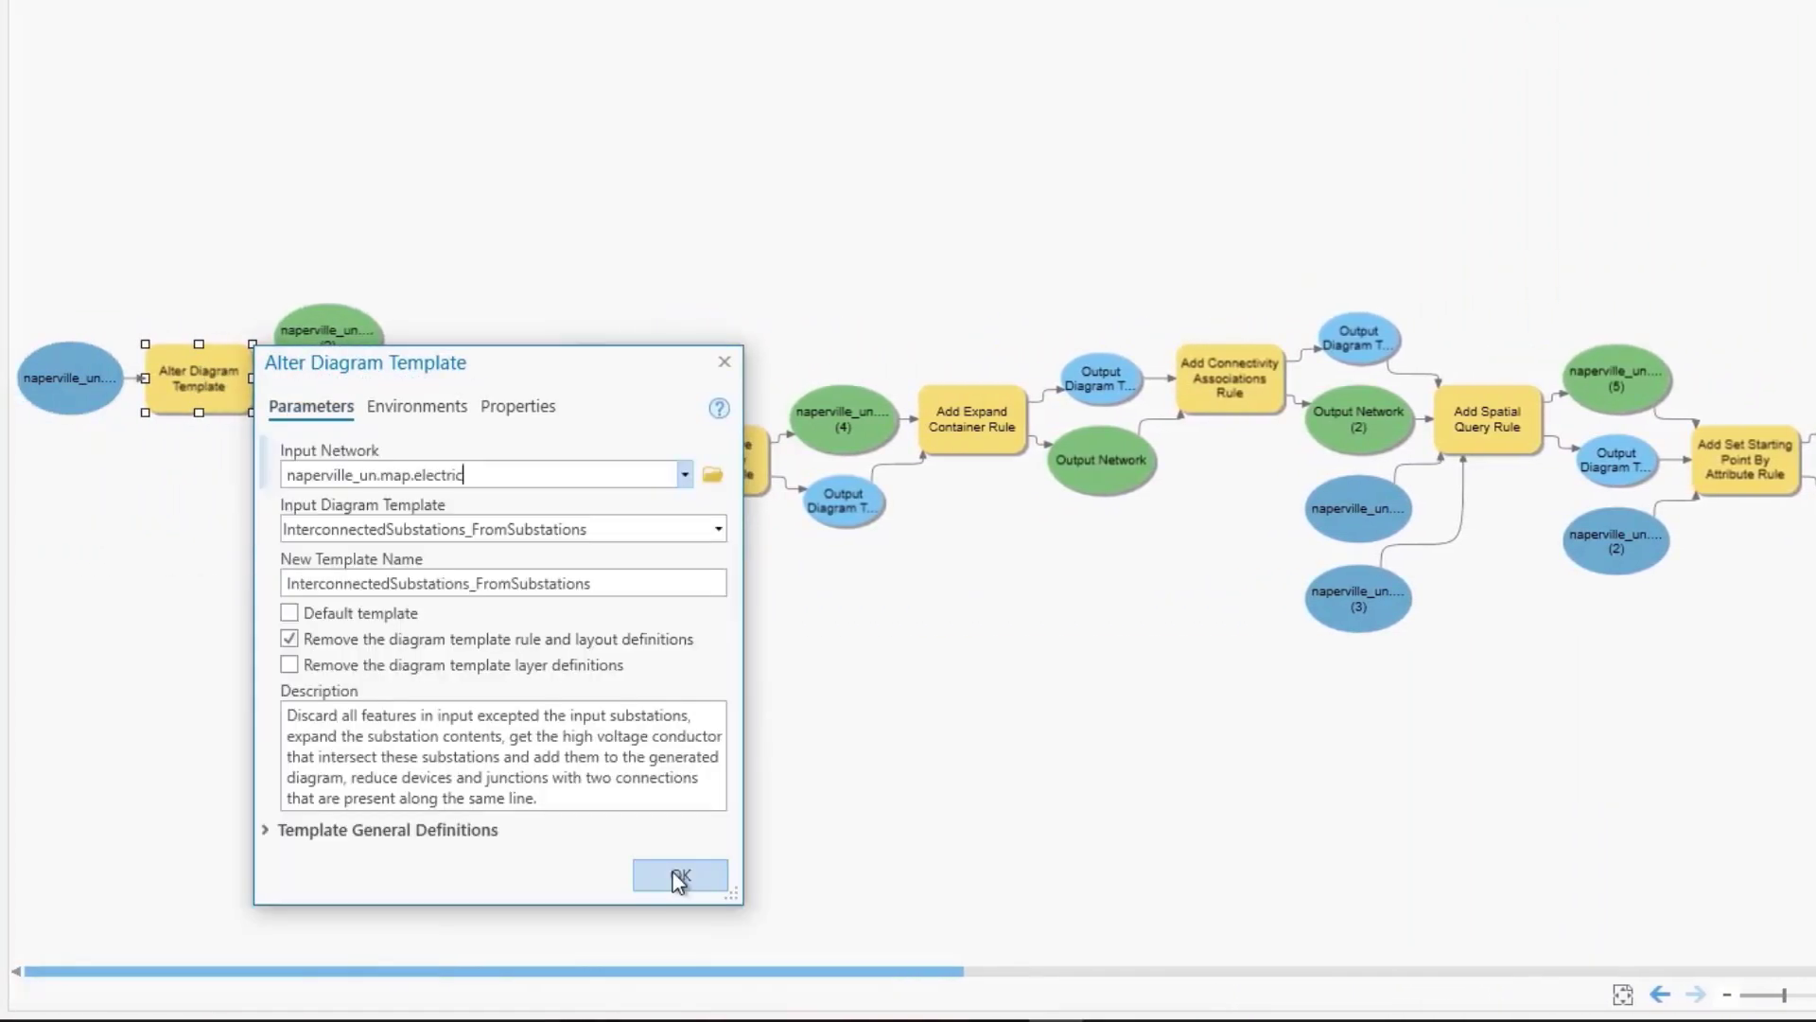
click(266, 830)
drag(499, 366, 501, 230)
drag(501, 410, 525, 170)
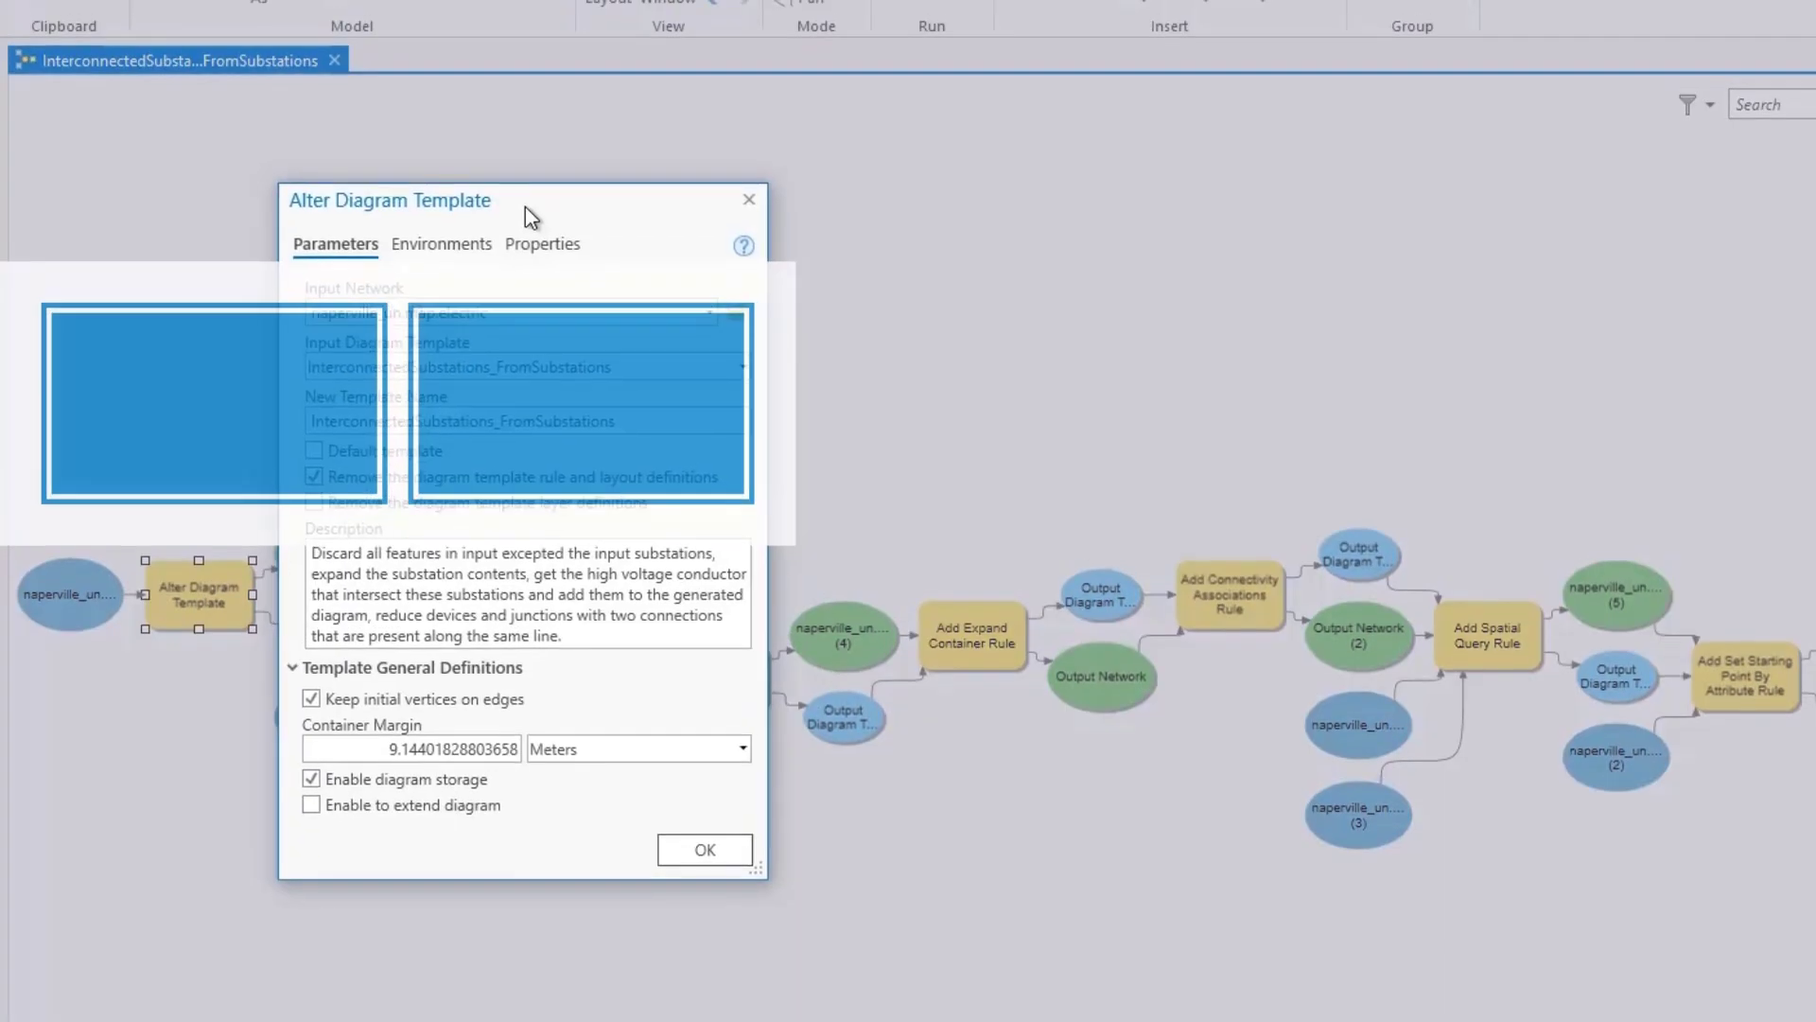
drag(391, 714, 602, 721)
text(10)
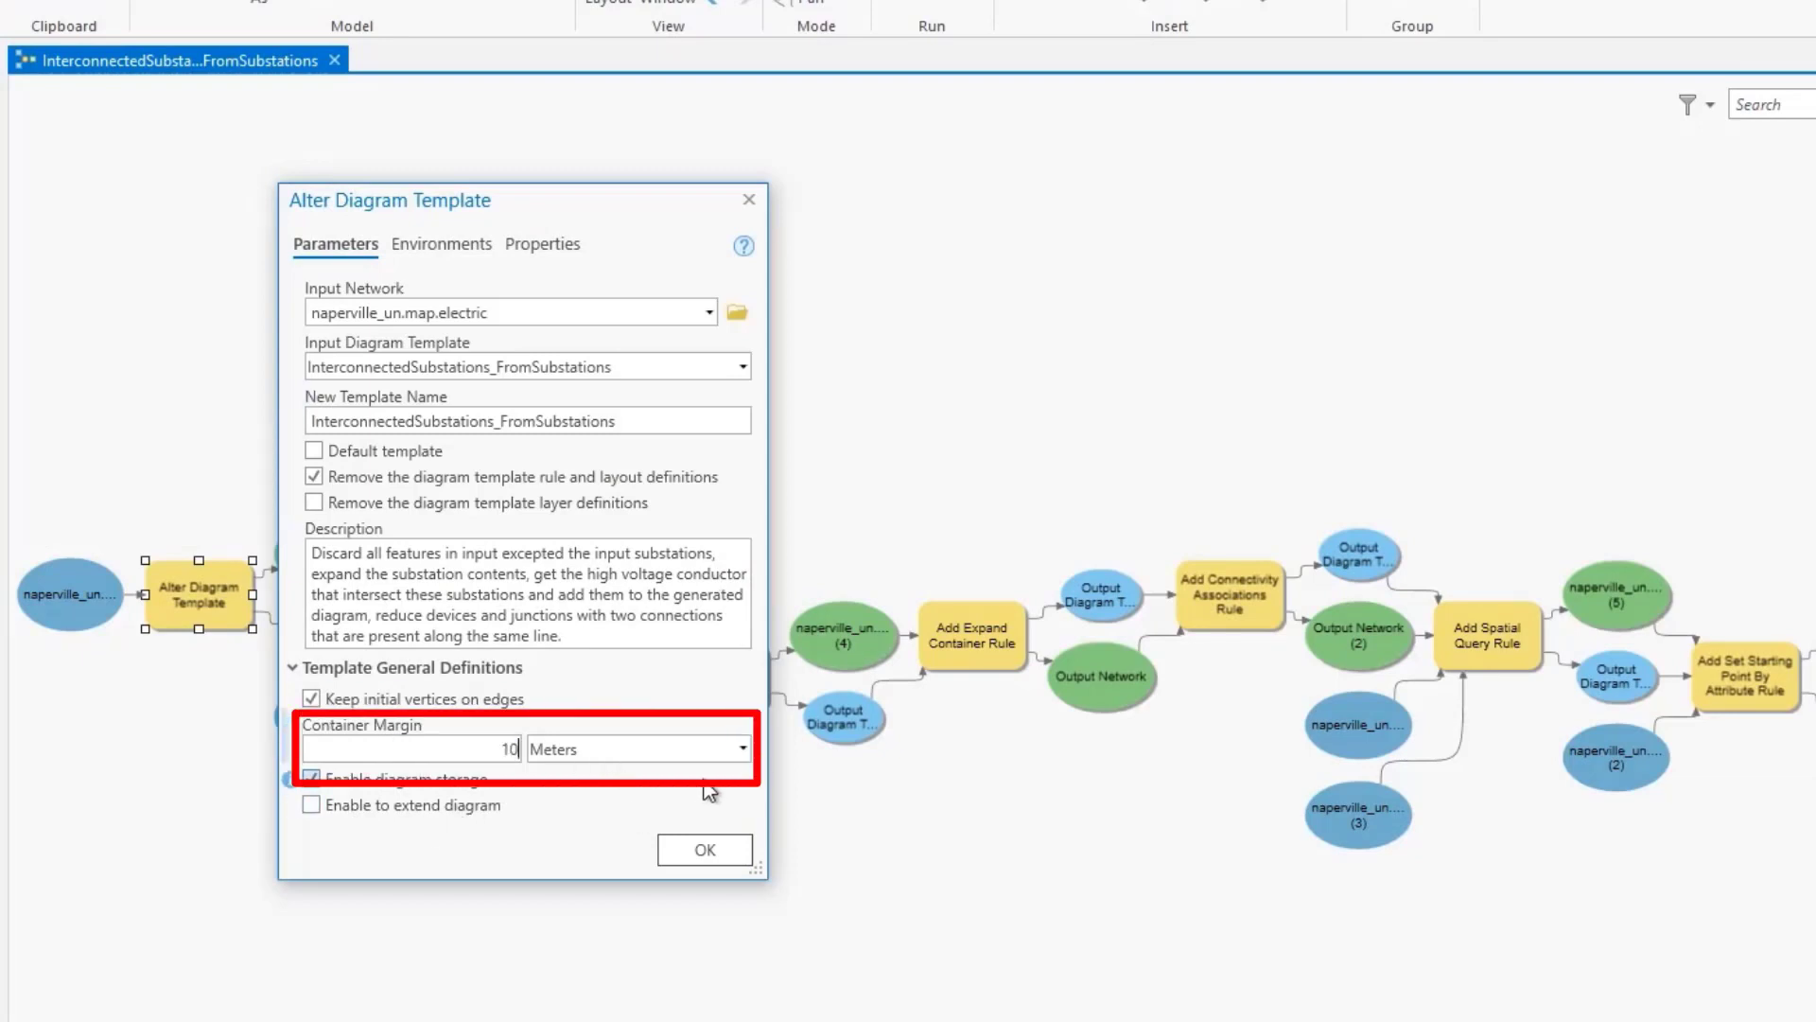
click(742, 749)
click(579, 996)
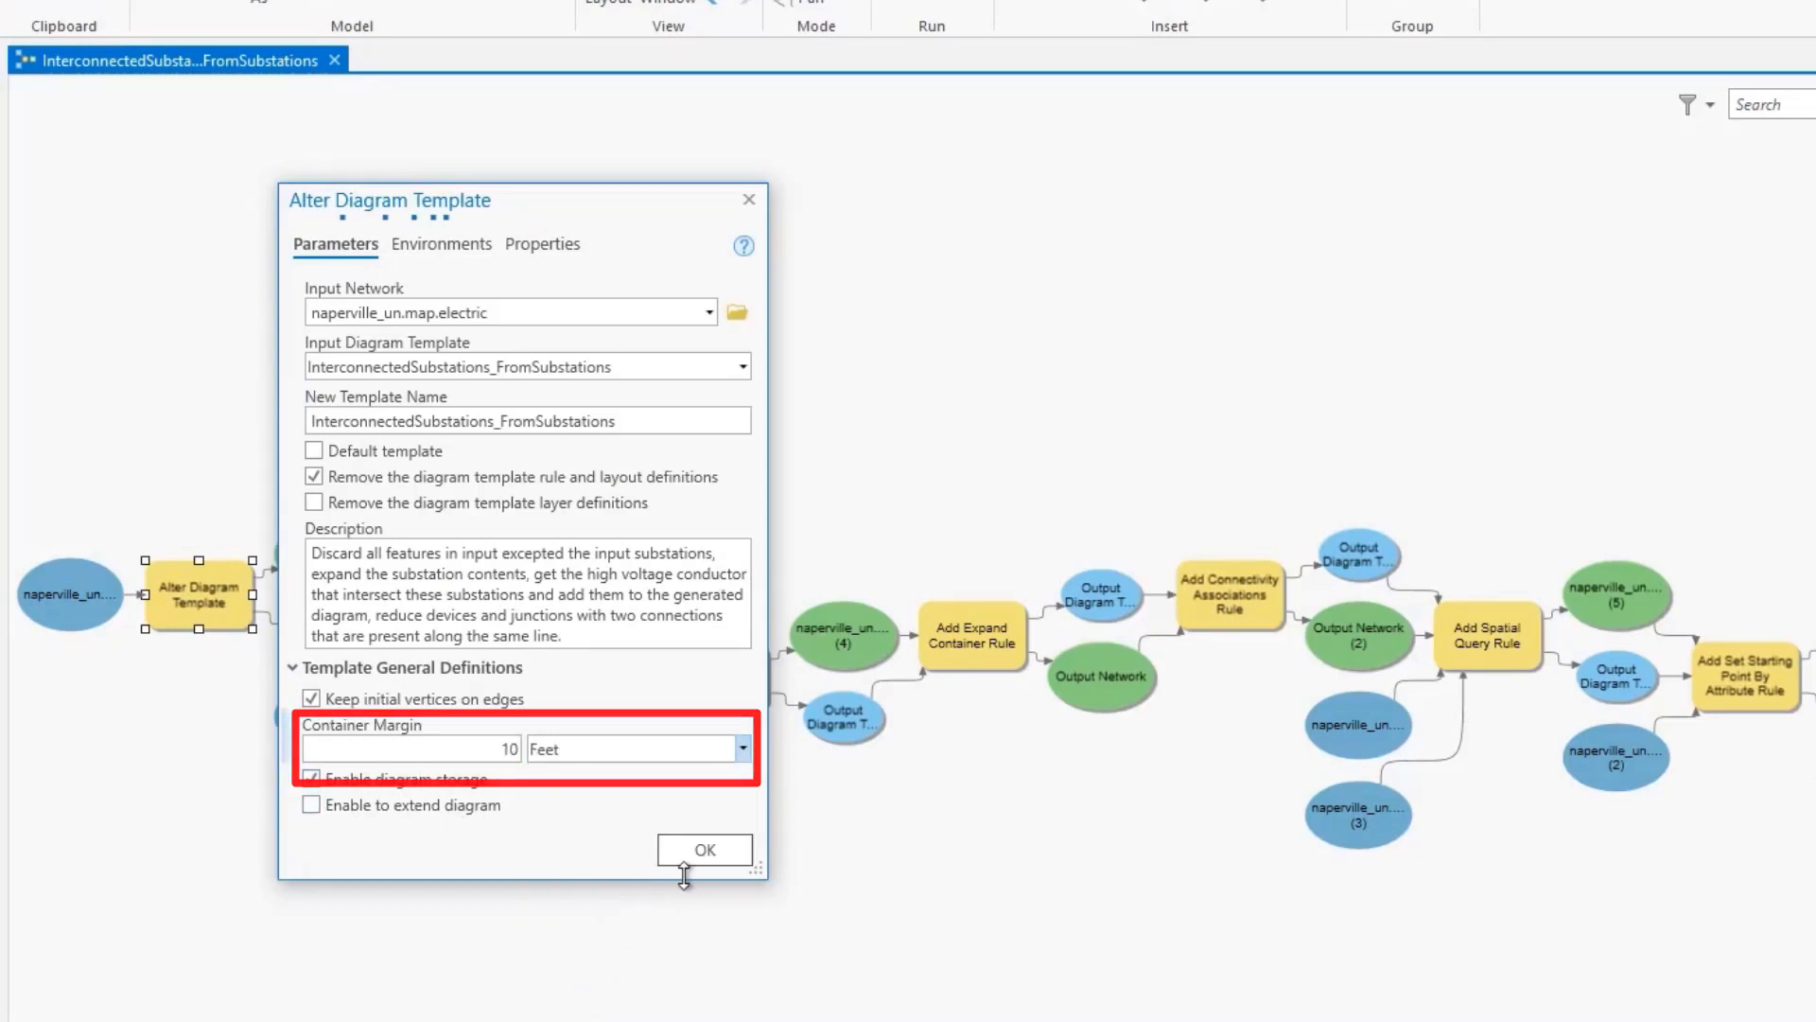
click(686, 853)
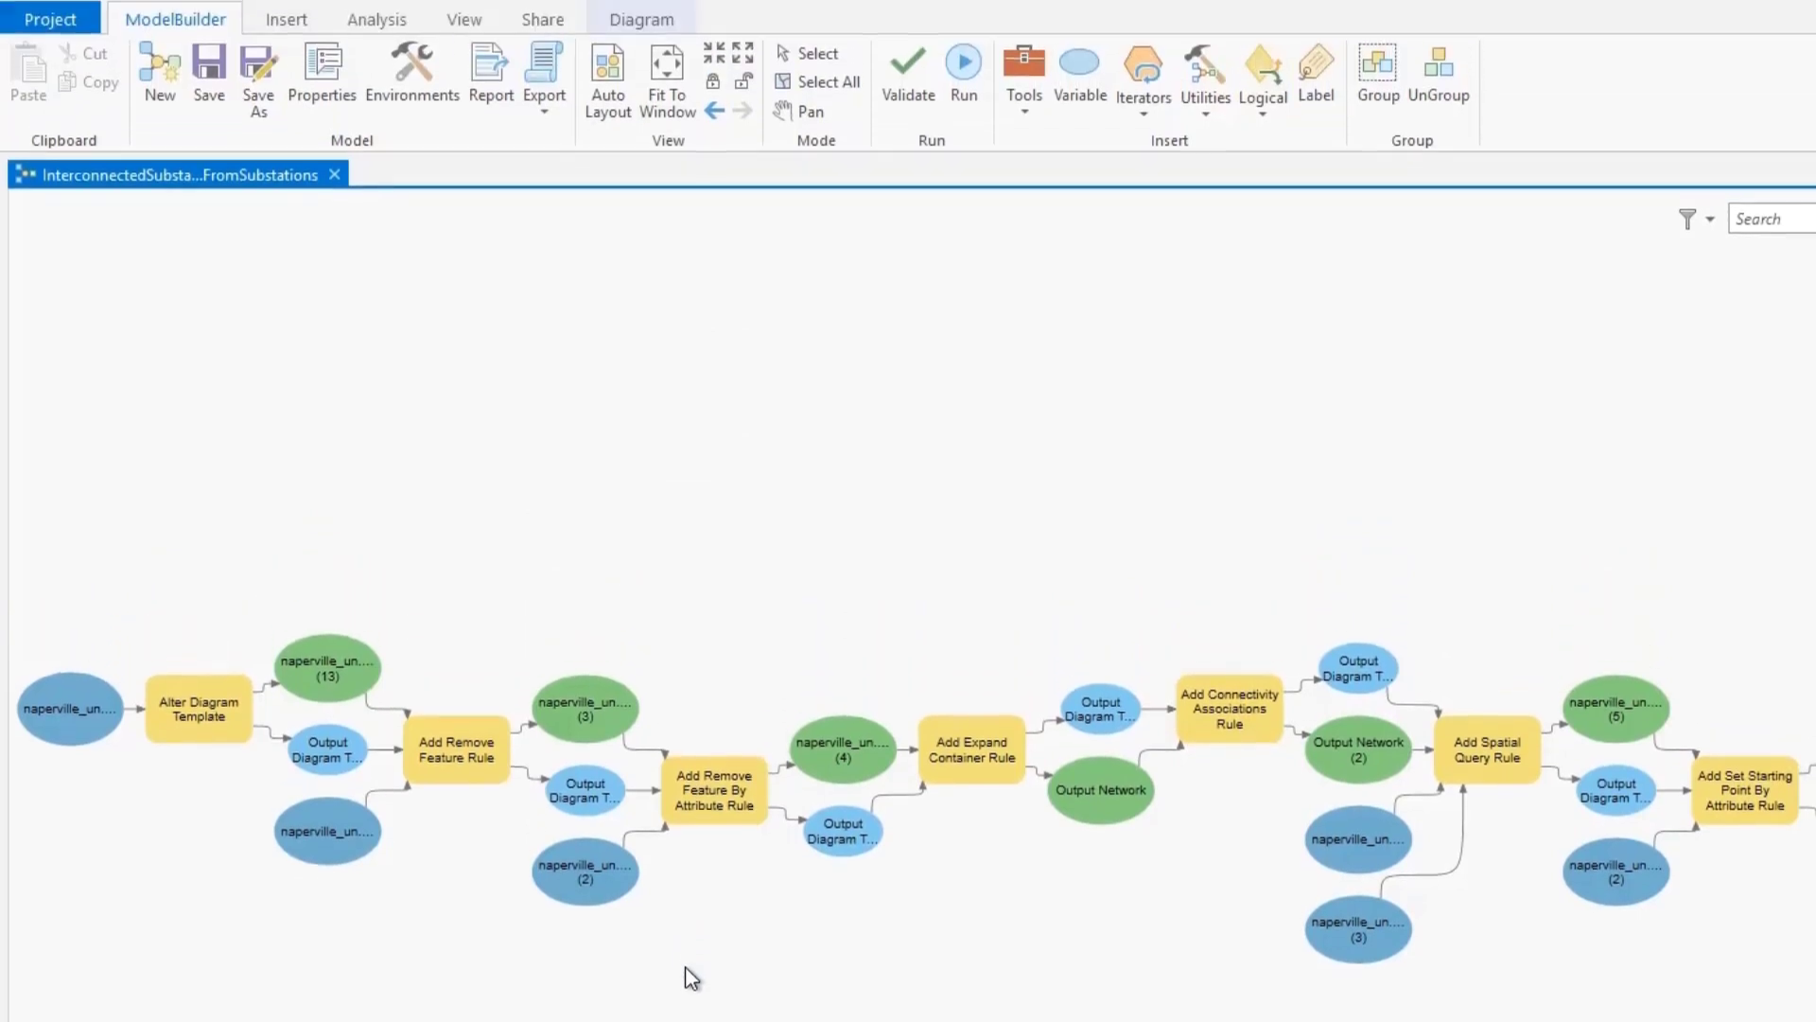
Step: Generate a diagram from the structure boundary selected in the UN map with the InterconnectedSubstations_FromSubstations template
click(662, 14)
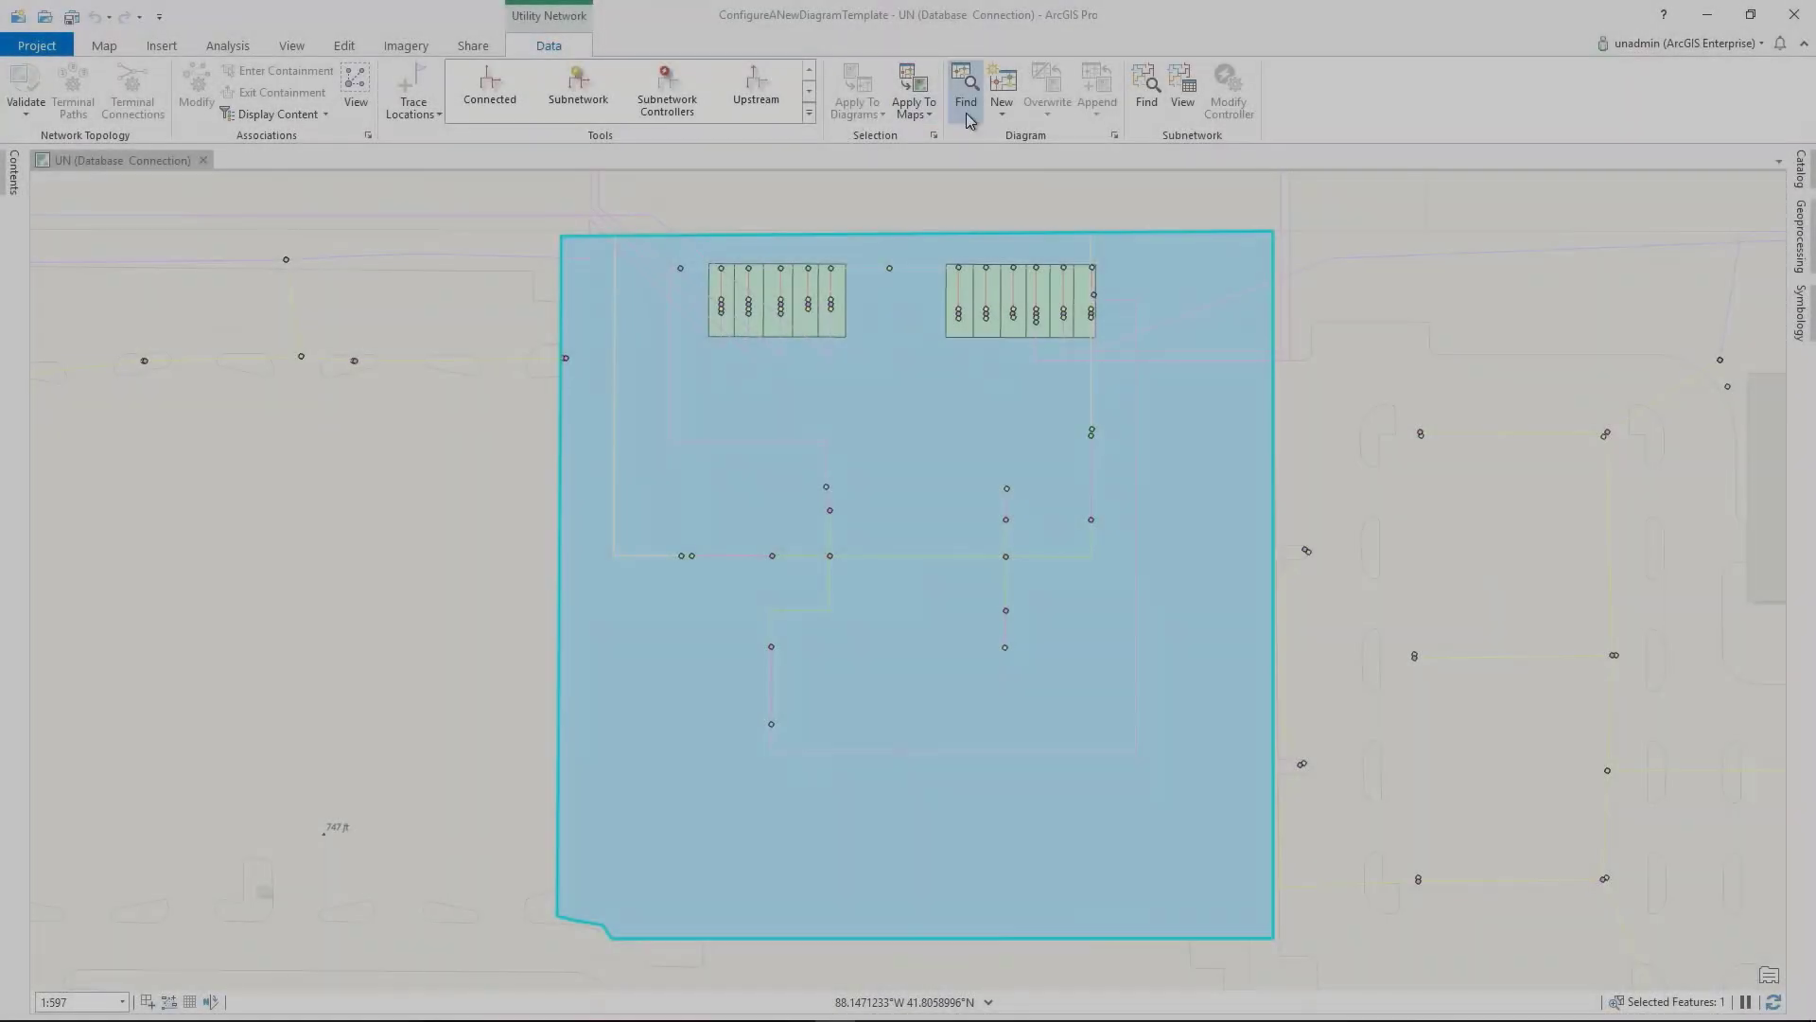
click(1001, 95)
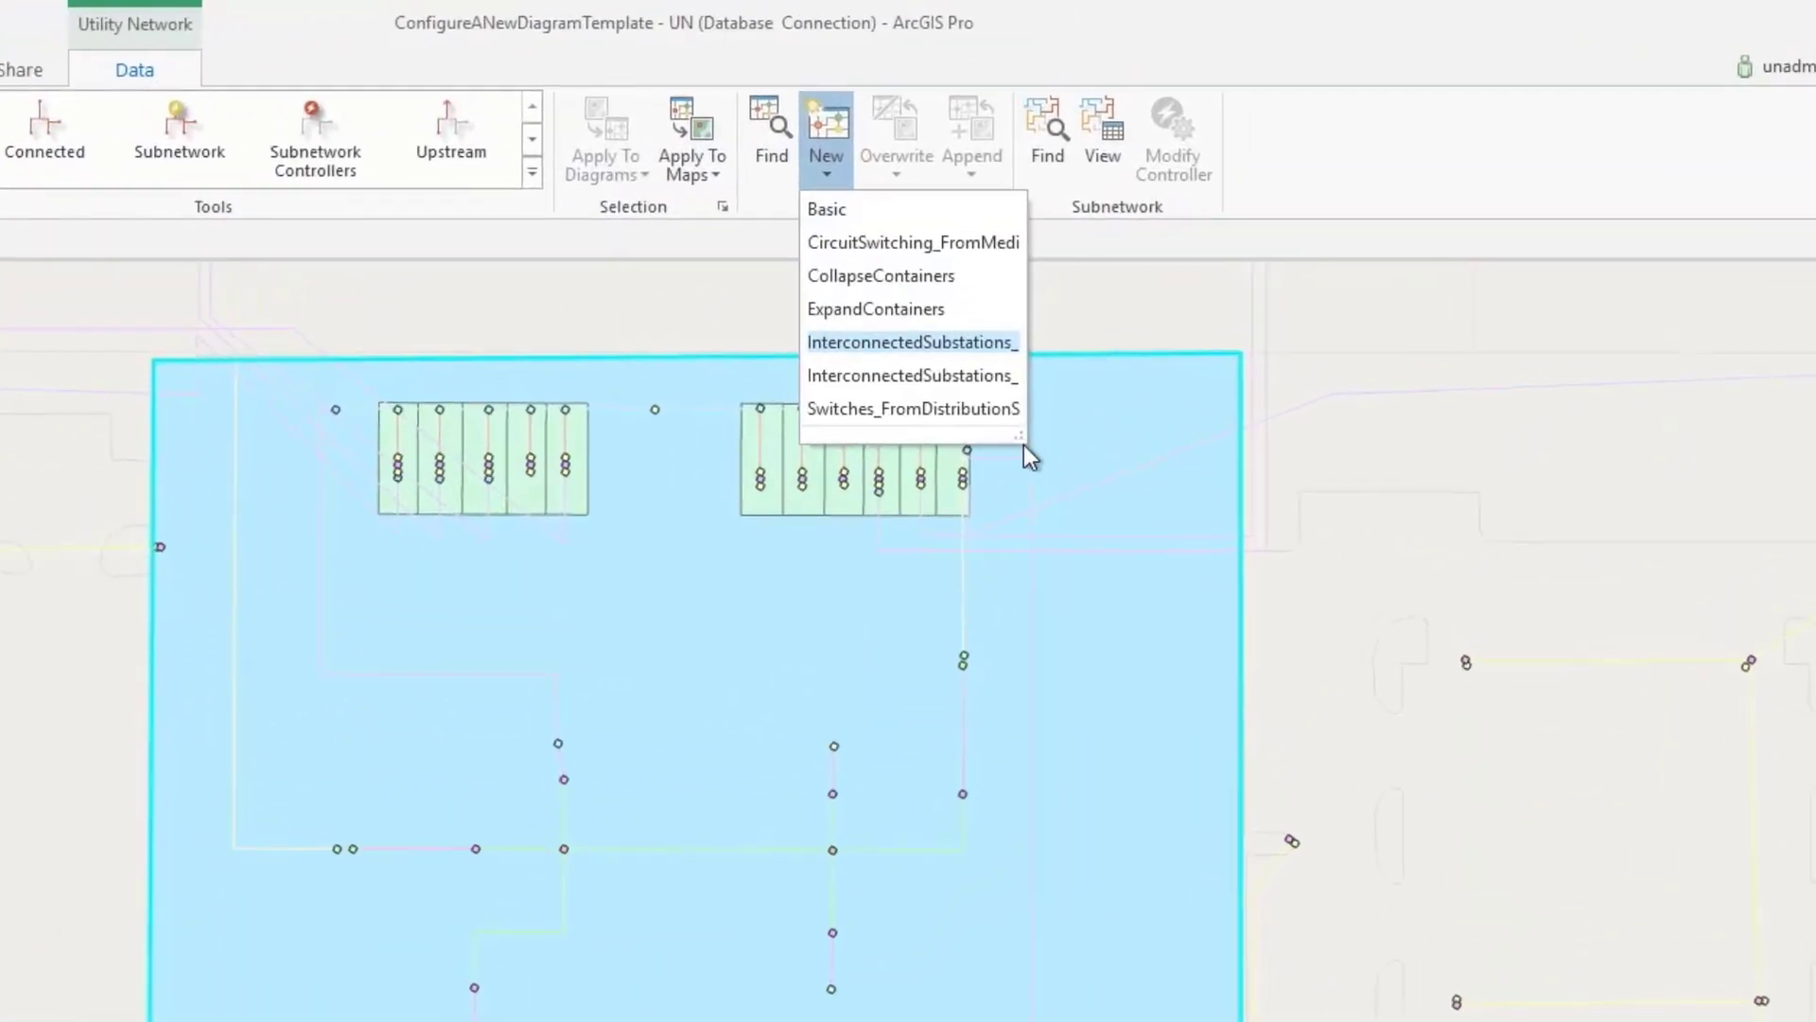
drag(1021, 436, 1204, 447)
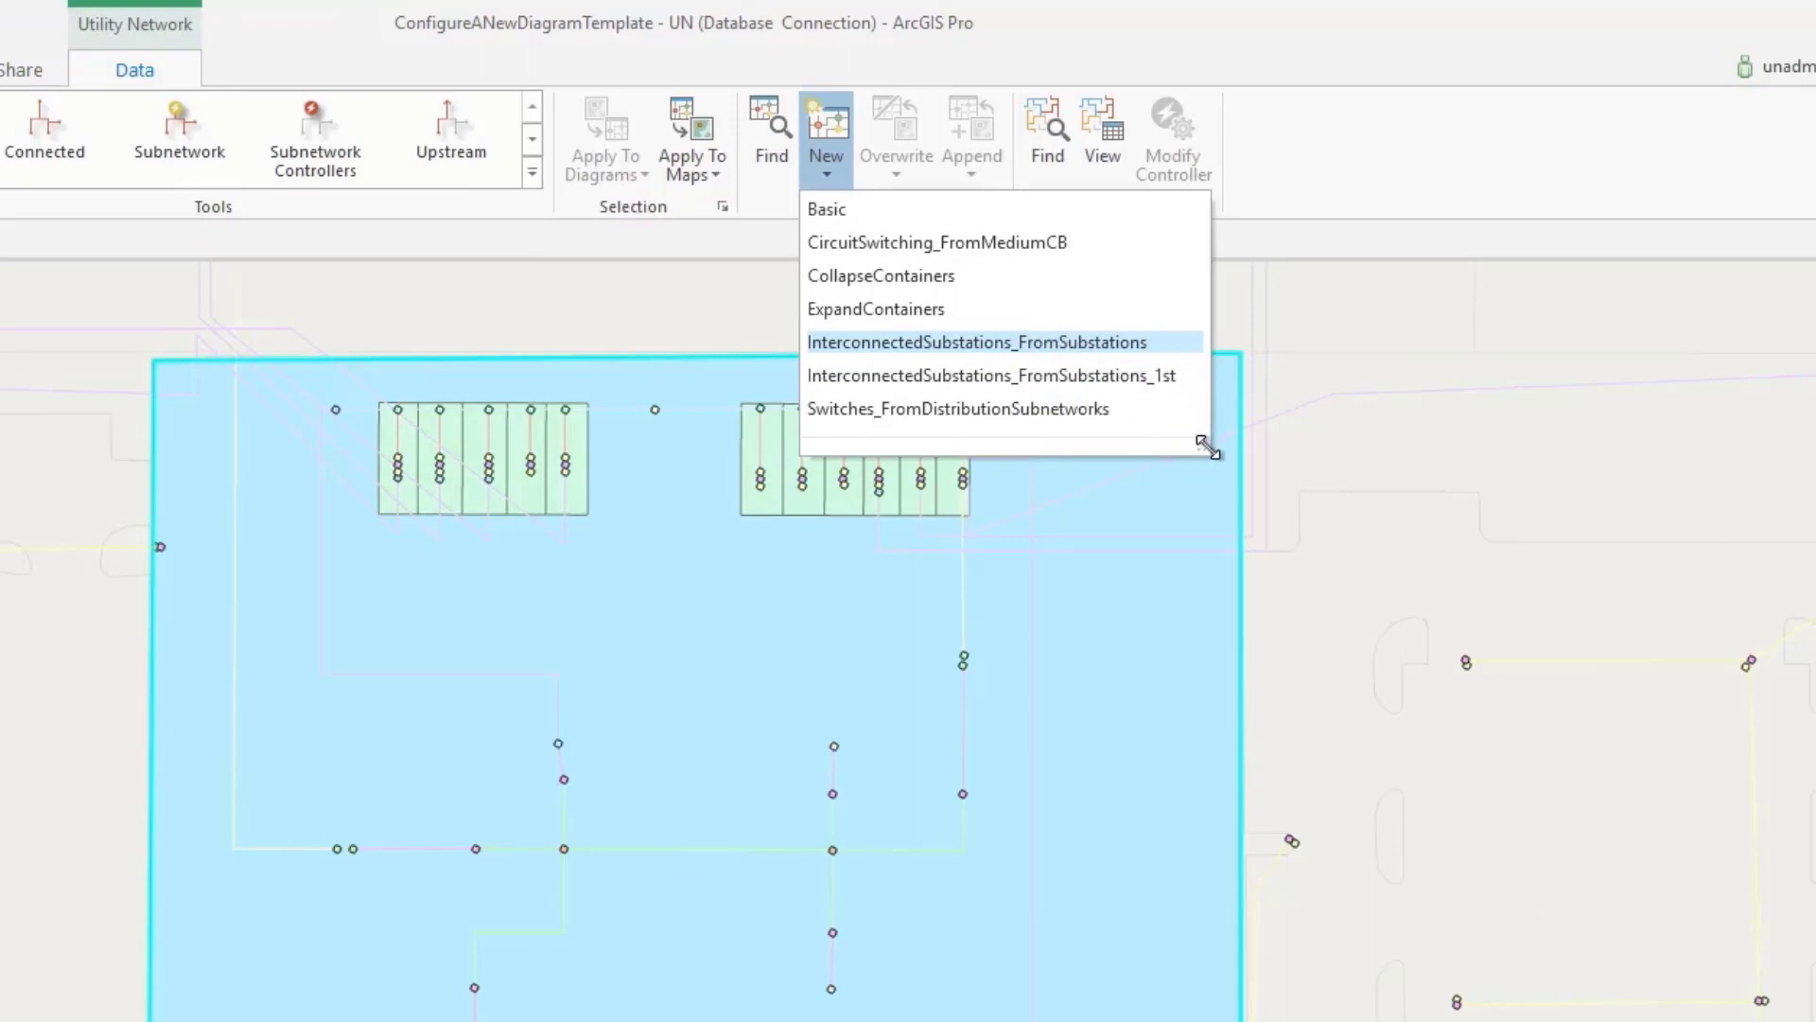
click(1081, 348)
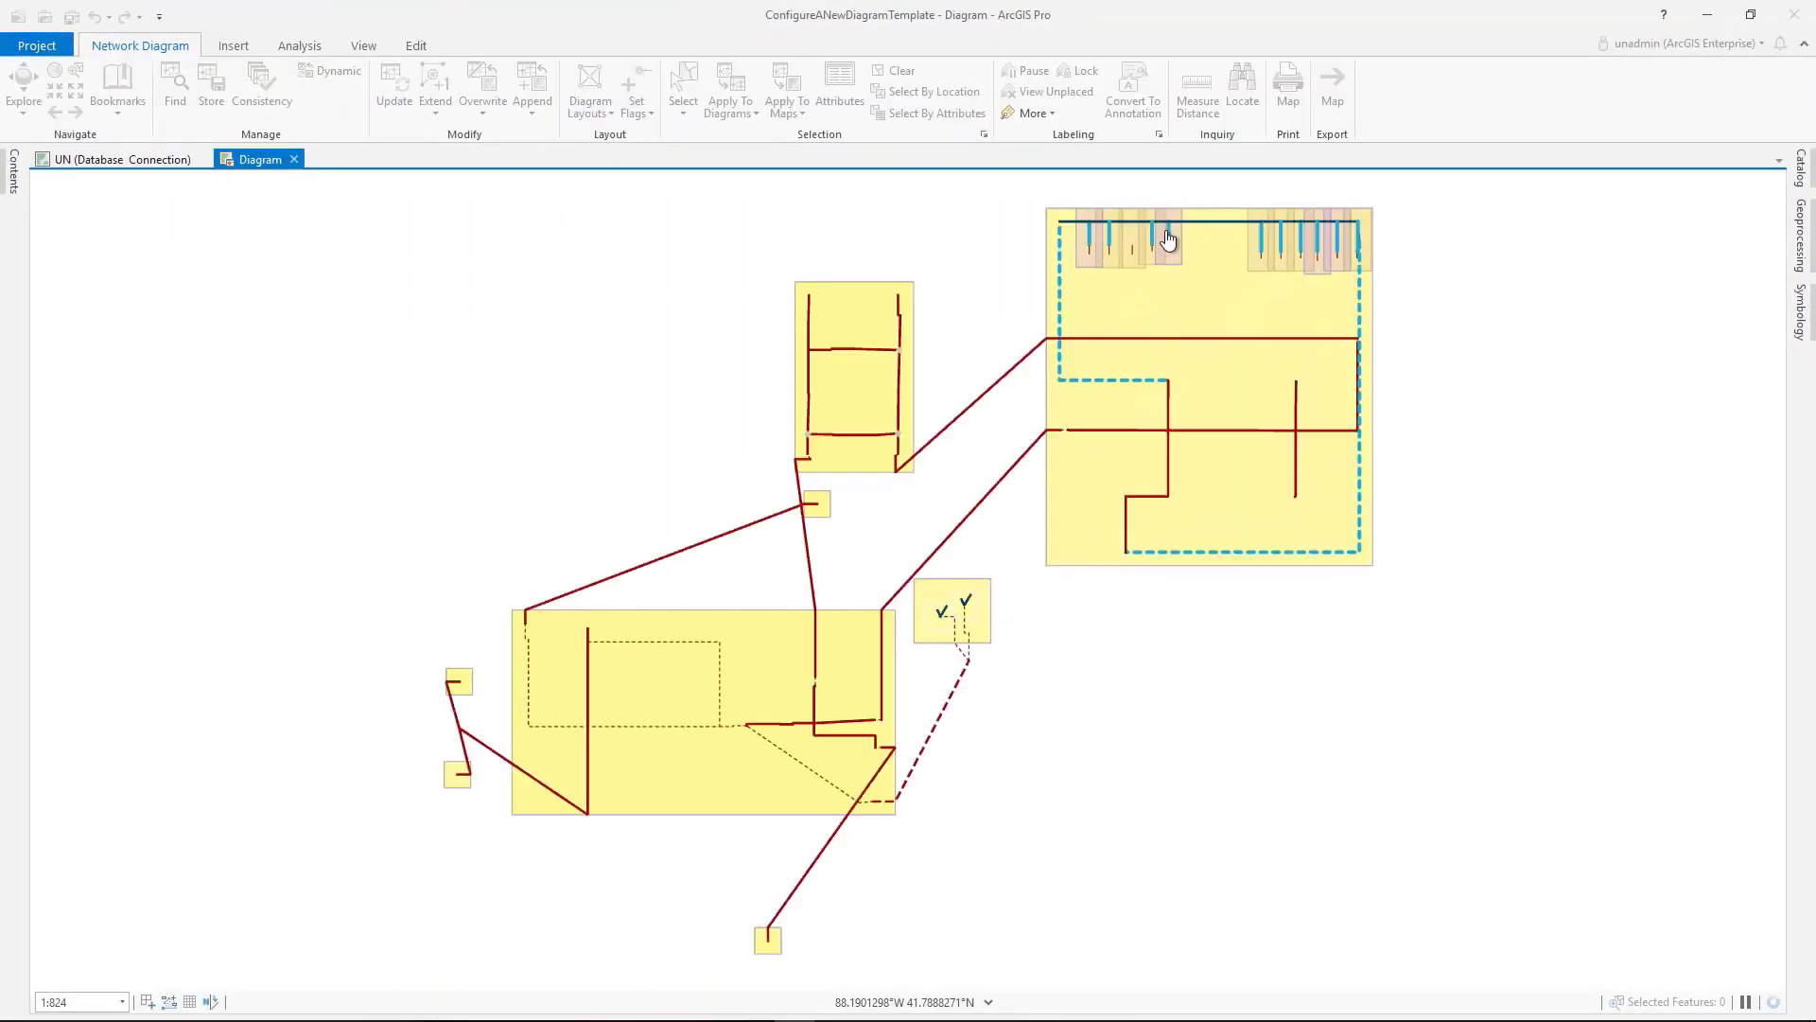
Step: Return to the UN map and generate a second diagram from the same selection with the InterconnectedSubstations_FromSubstations_1st template
click(123, 159)
click(1002, 95)
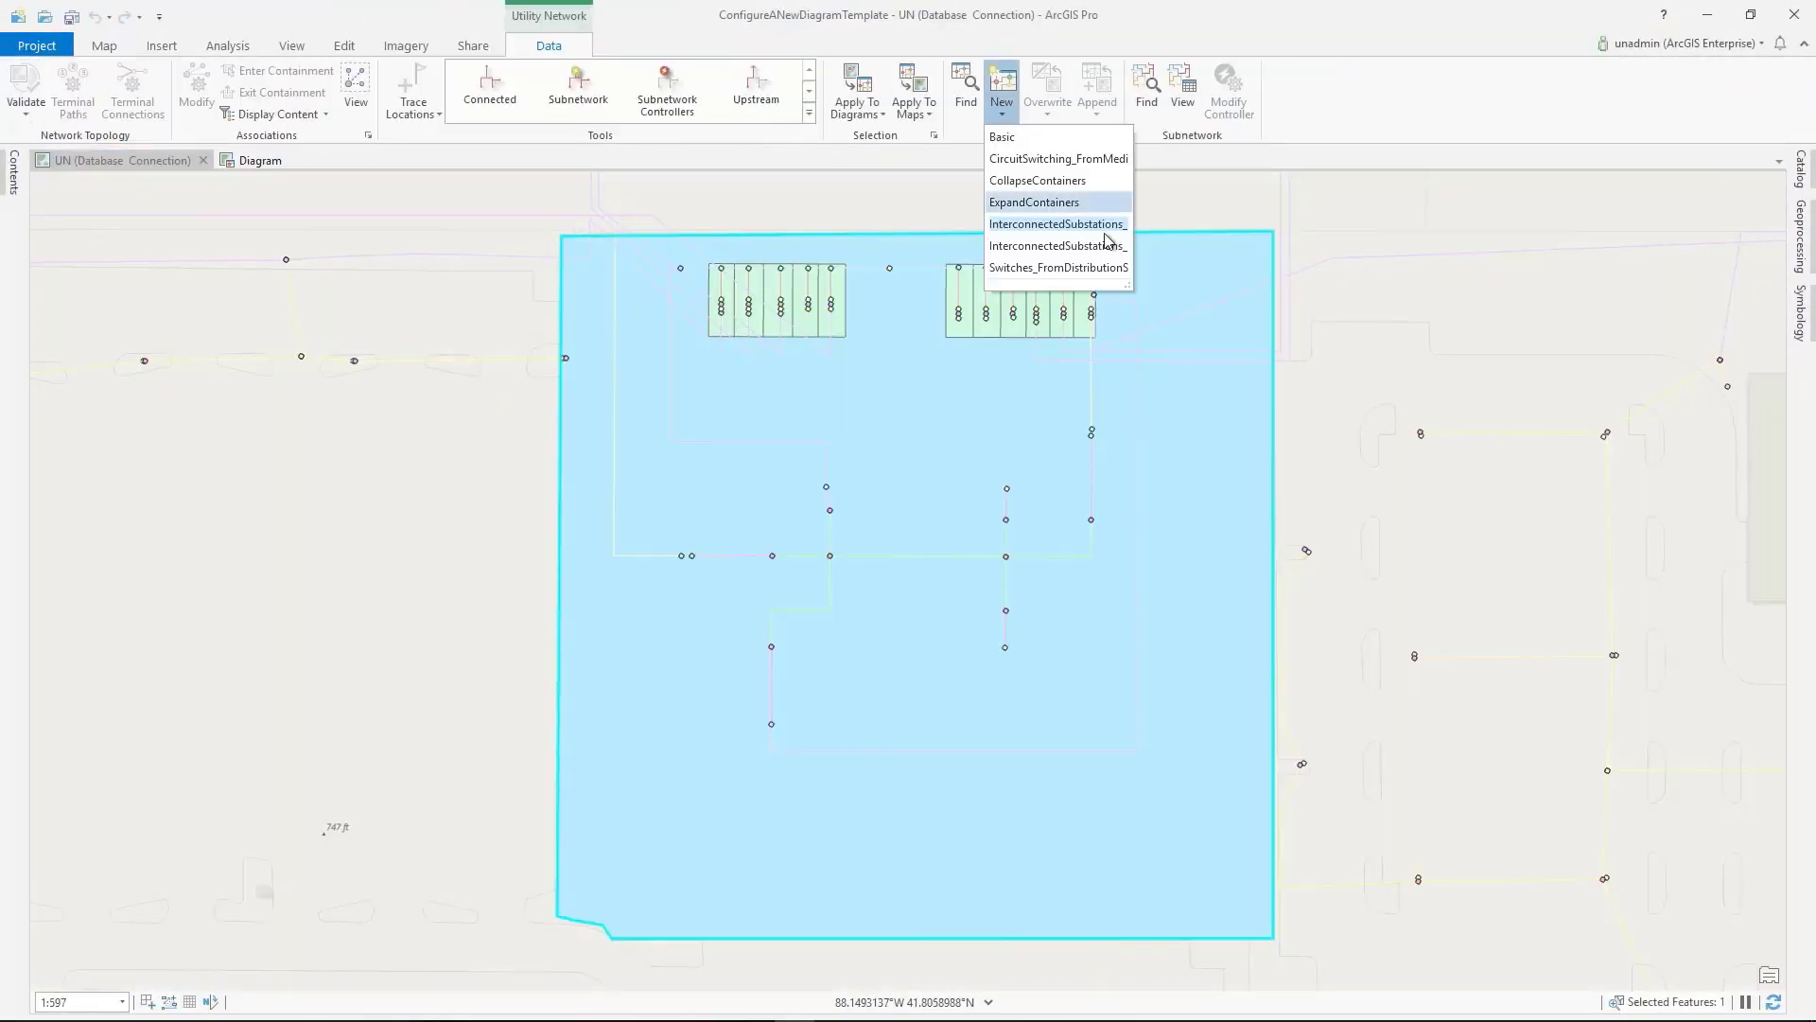
click(1230, 248)
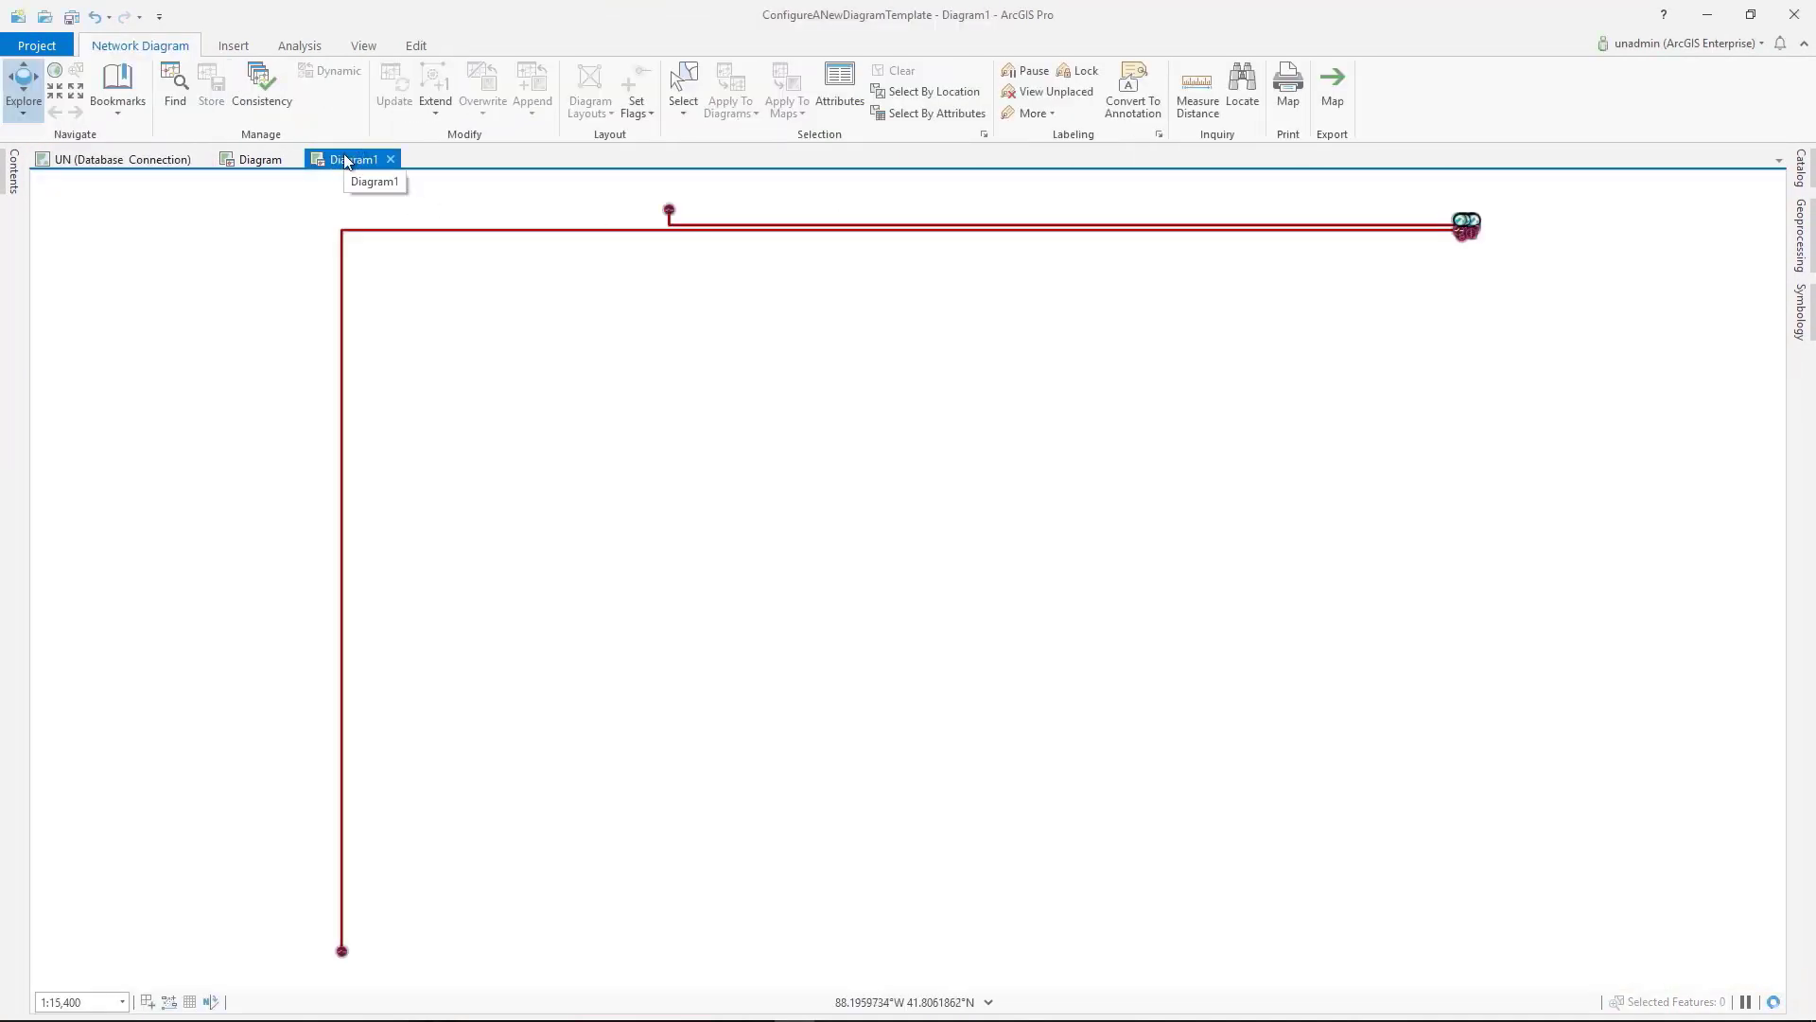
Step: Place Diagram1 side by side with the first diagram and show the first diagram at full extent
right_click(350, 160)
click(450, 294)
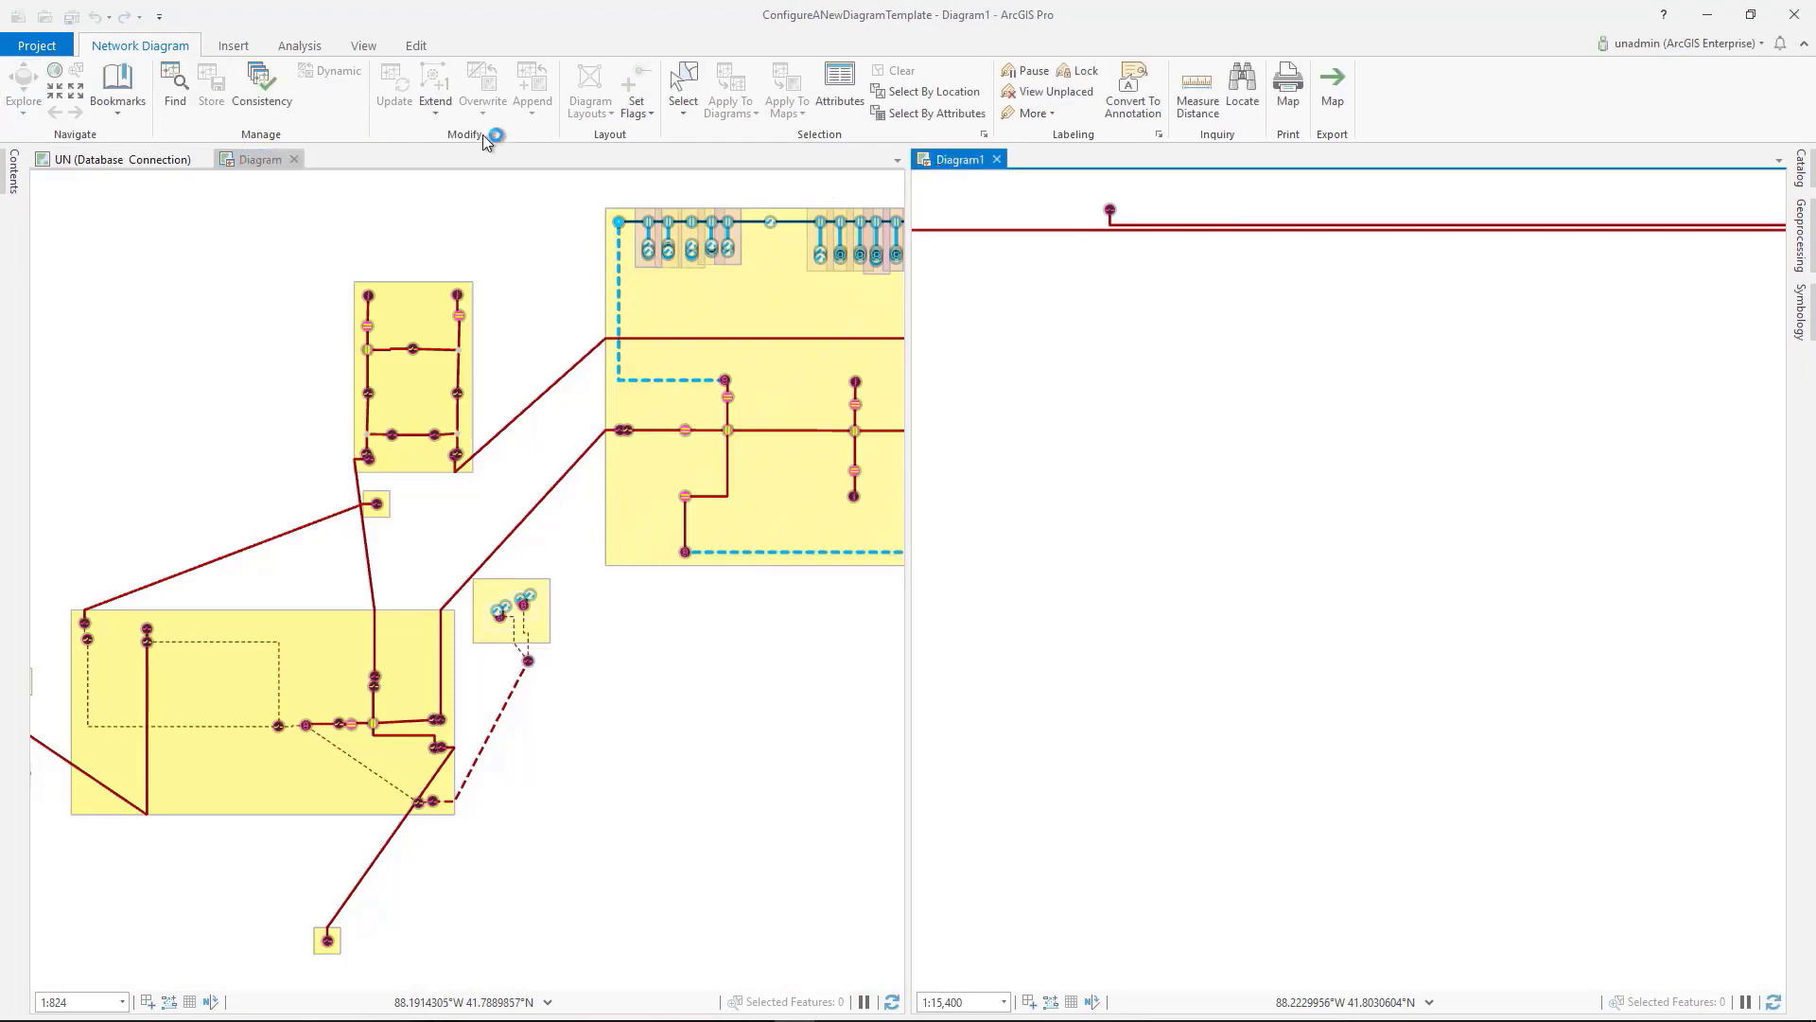
click(54, 73)
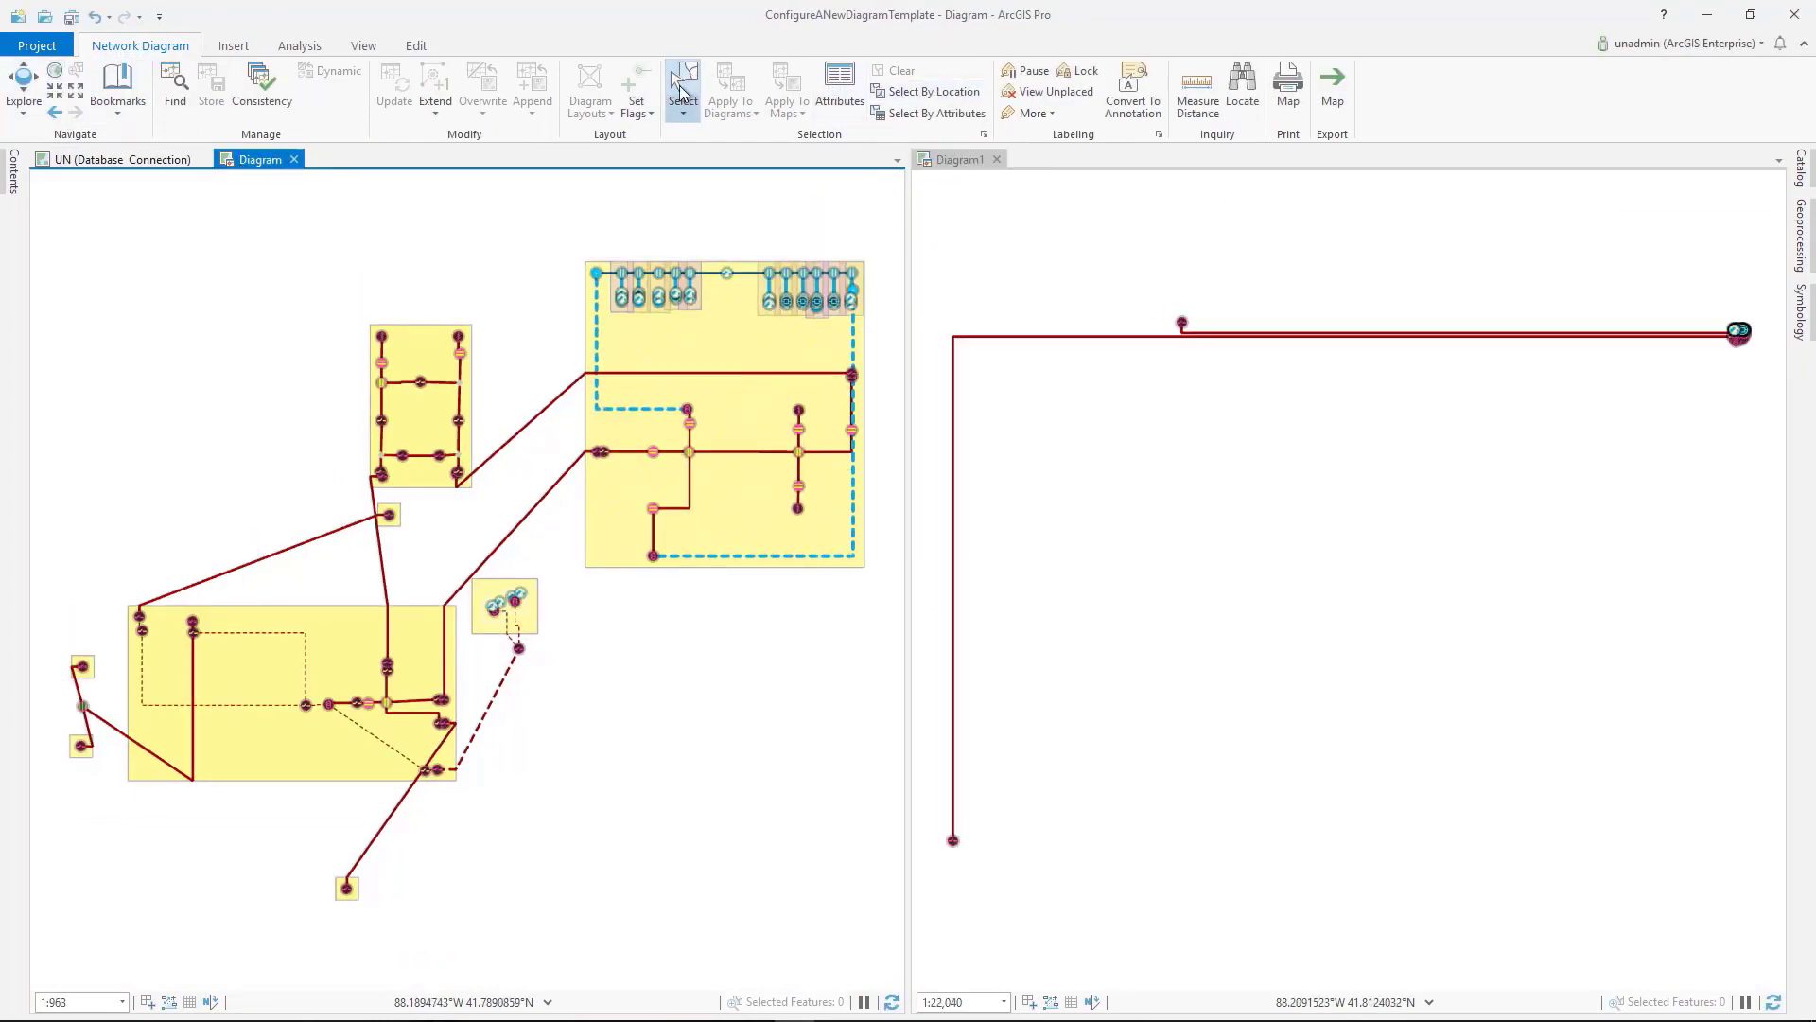
Step: Select all features in Diagram1 and apply the selection to the other open diagram
click(934, 163)
drag(923, 224, 1758, 960)
click(730, 95)
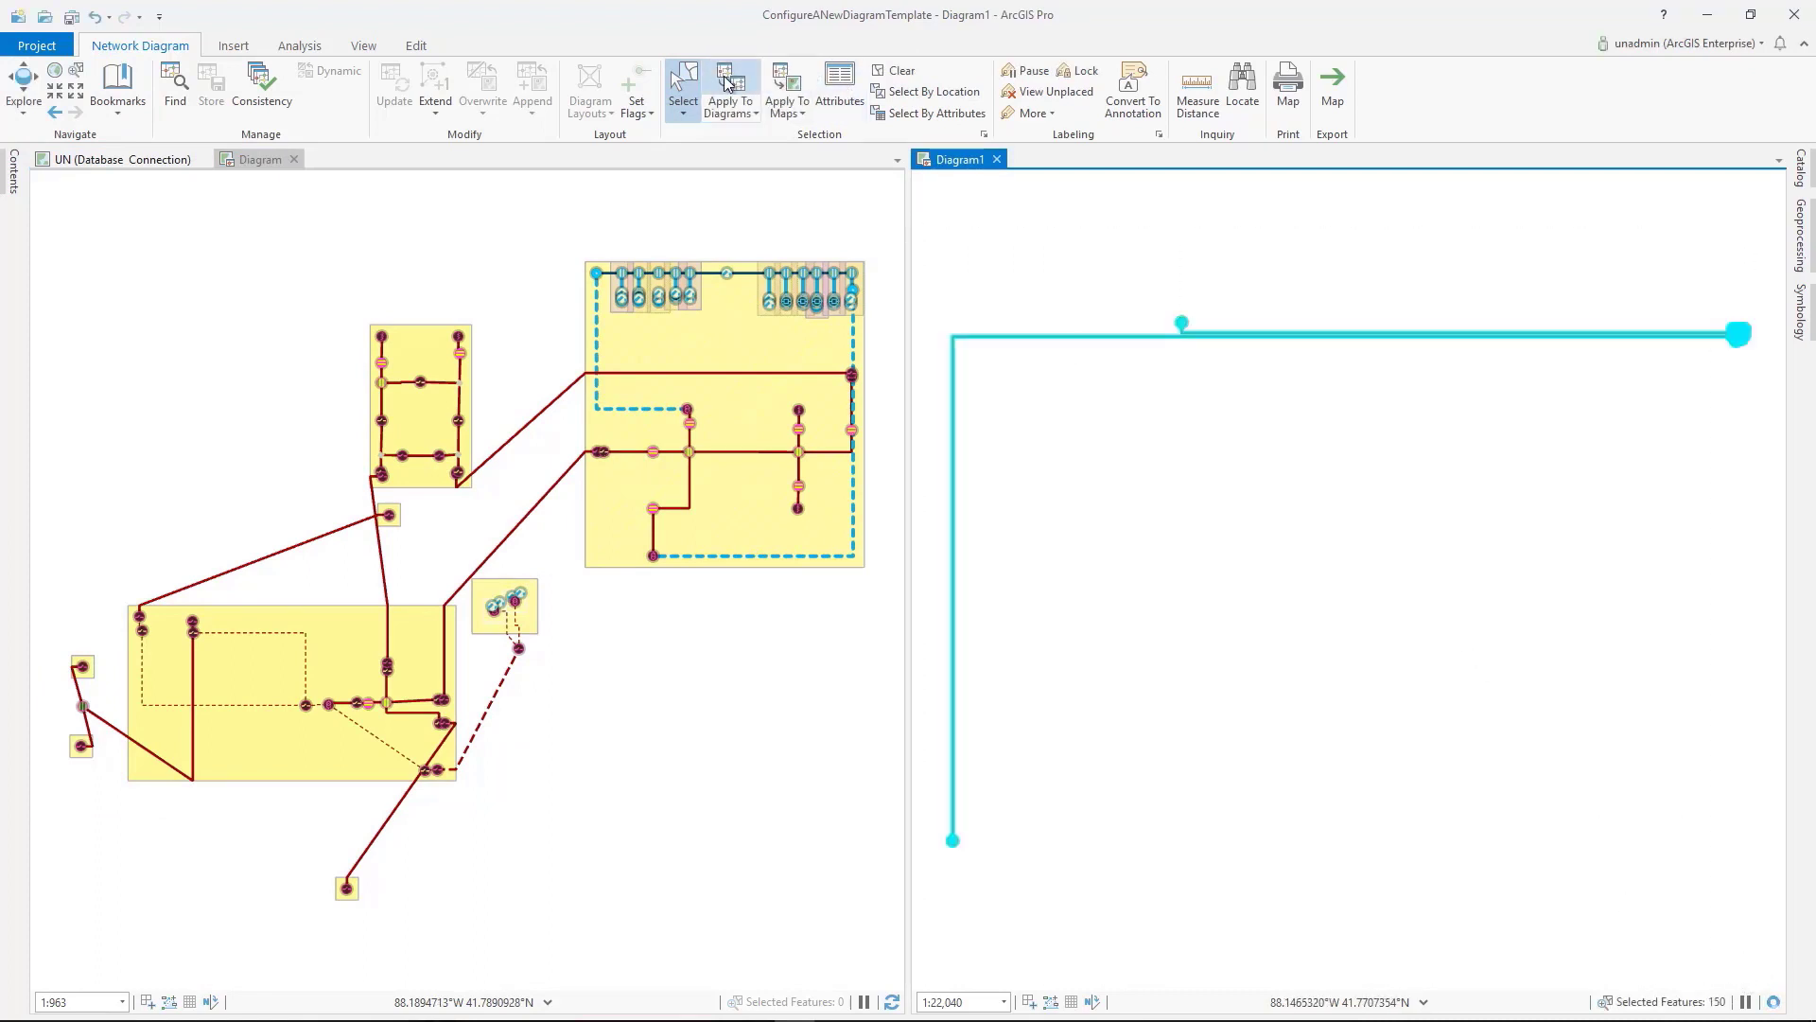